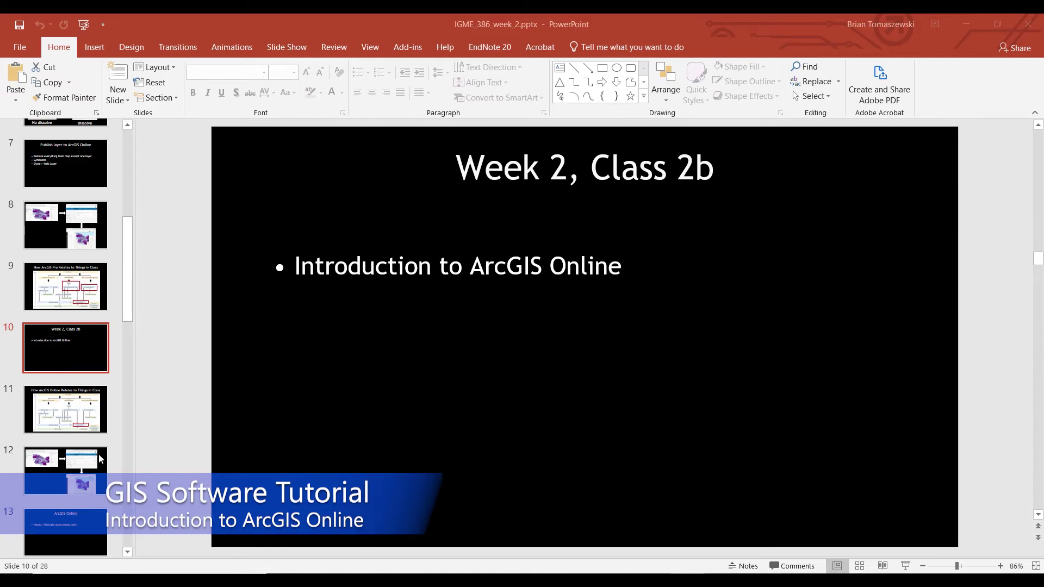
Step: Show the slide "How ArcGIS Online Relates to Things in Class" and select the red outline around ArcGIS Online
left_click(76, 416)
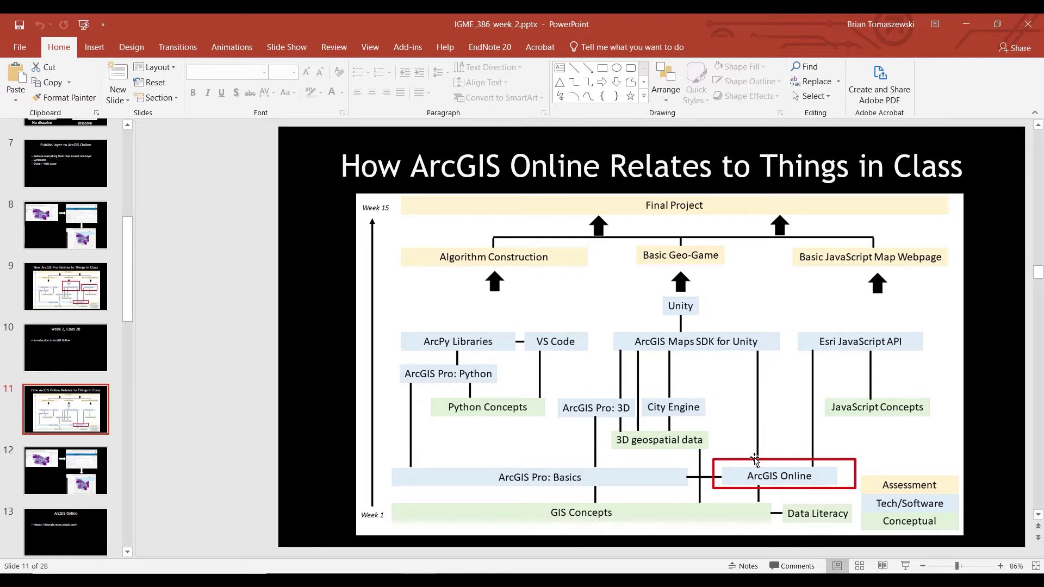
left_click(783, 465)
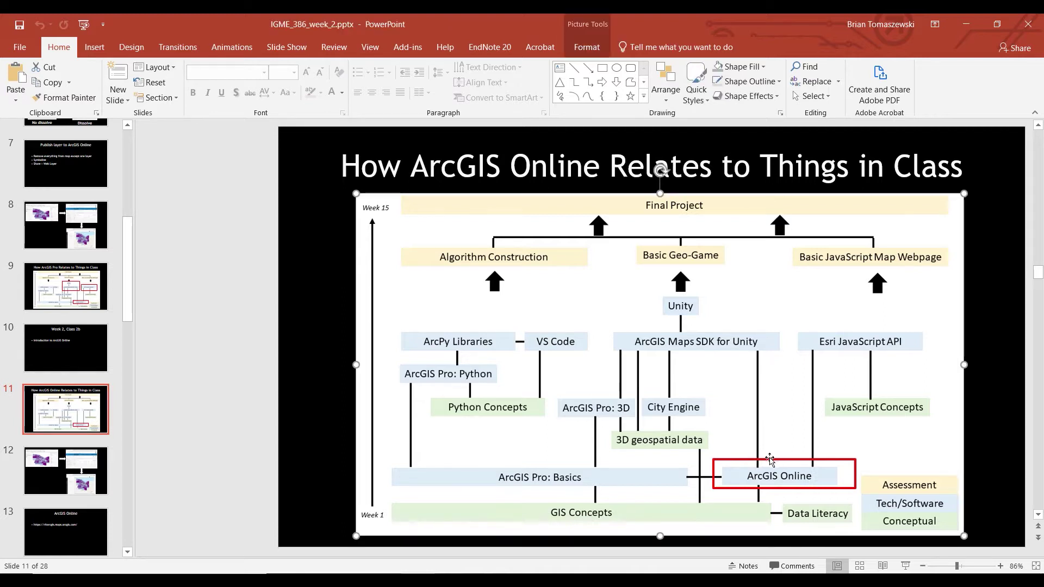
left_click(772, 460)
mouse_move(772, 460)
left_mouse_down()
mouse_move(835, 387)
mouse_move(858, 301)
mouse_move(859, 324)
mouse_move(642, 325)
mouse_move(794, 324)
mouse_move(750, 461)
mouse_move(772, 458)
left_mouse_up()
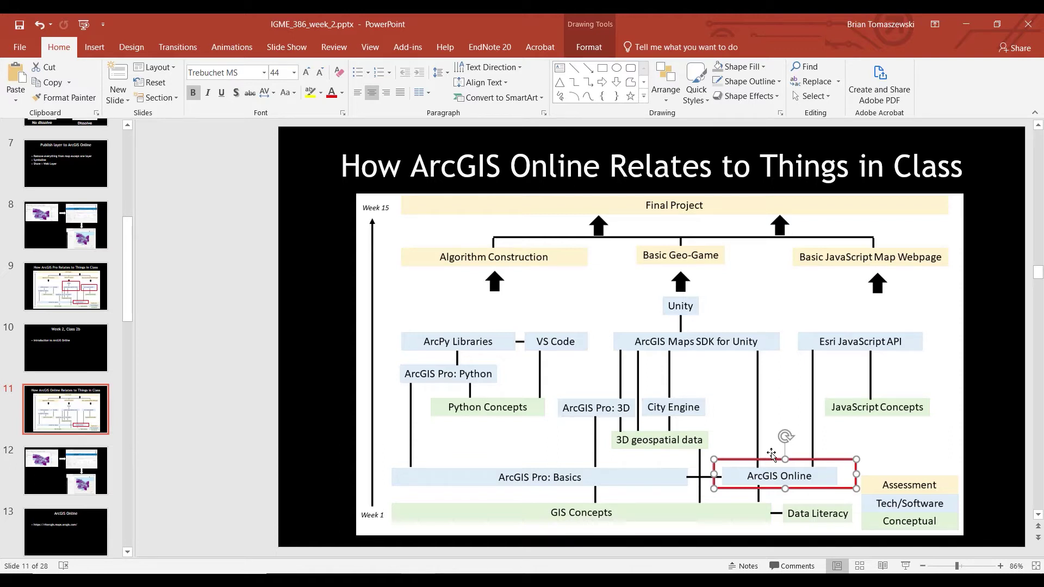
Step: Show slide 12 and point out its desktop map, online content and web map screenshots one after another
left_click(70, 484)
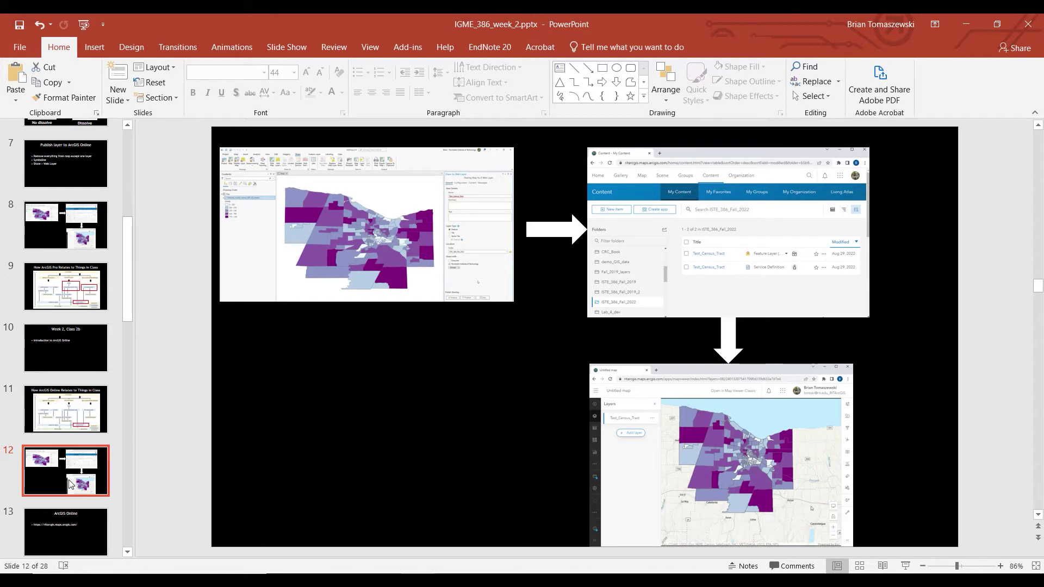
left_click(277, 197)
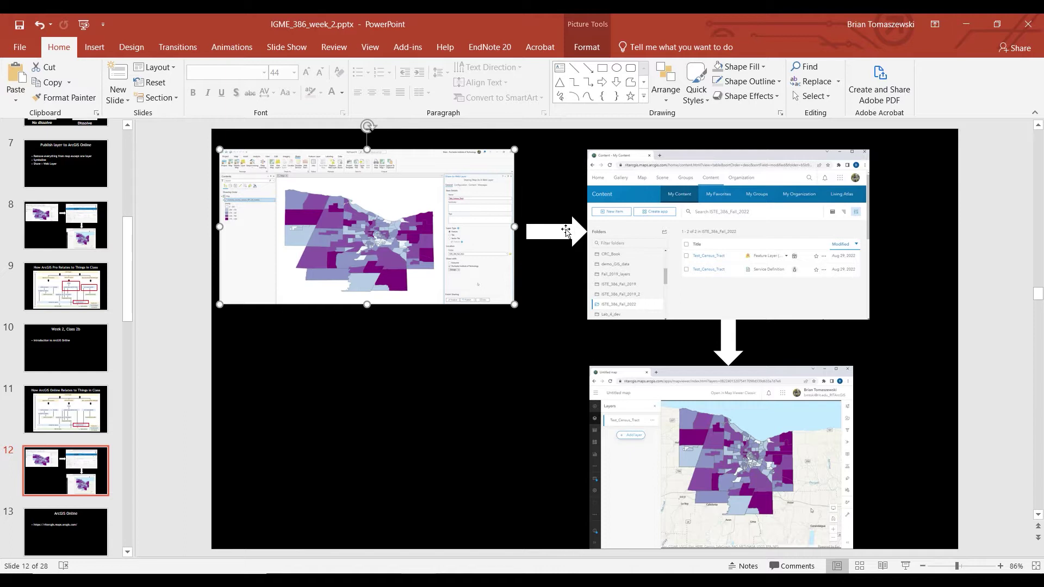
left_click(716, 270)
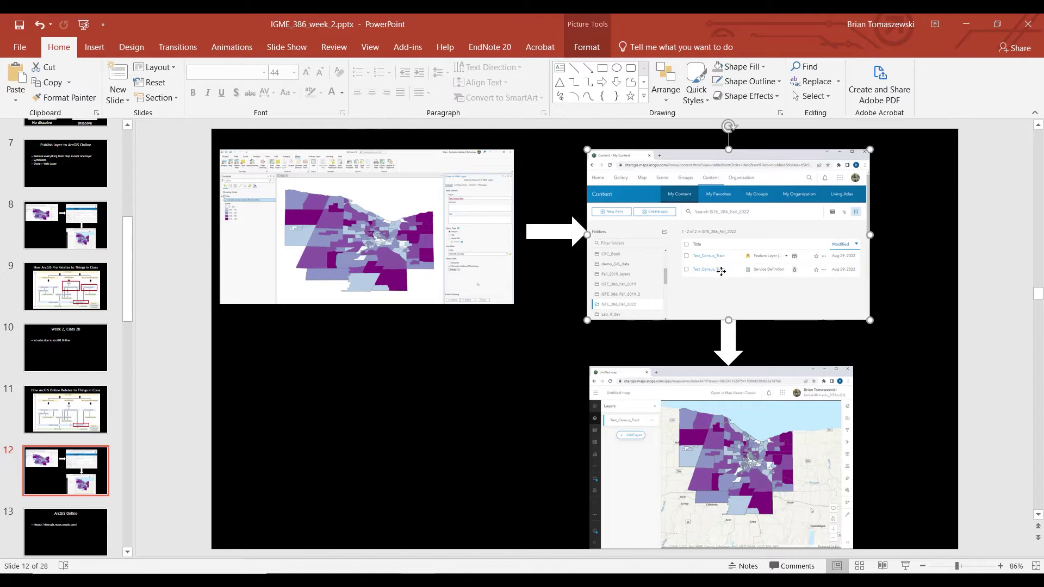
left_click(745, 459)
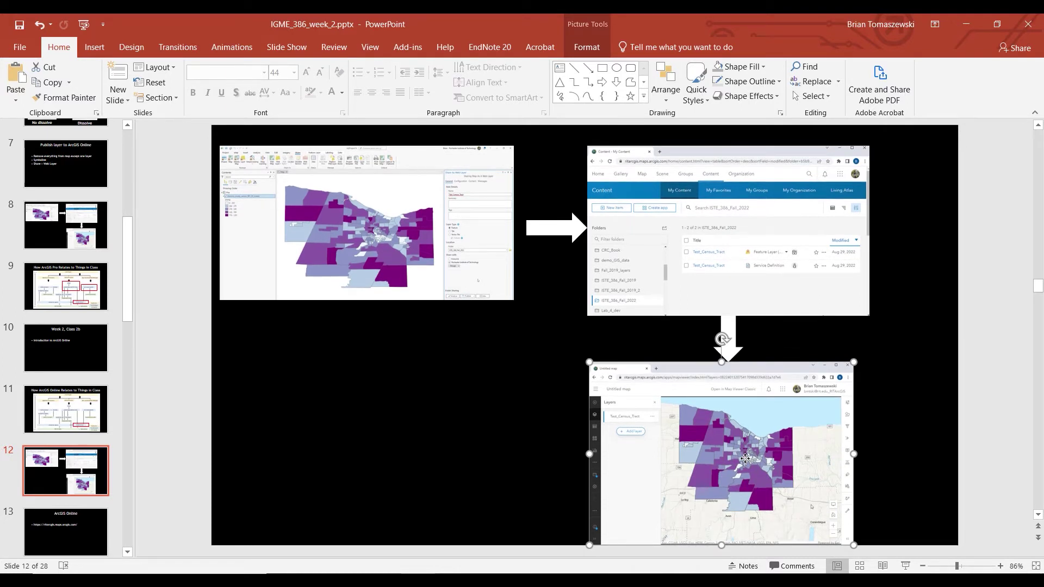
left_click(748, 264)
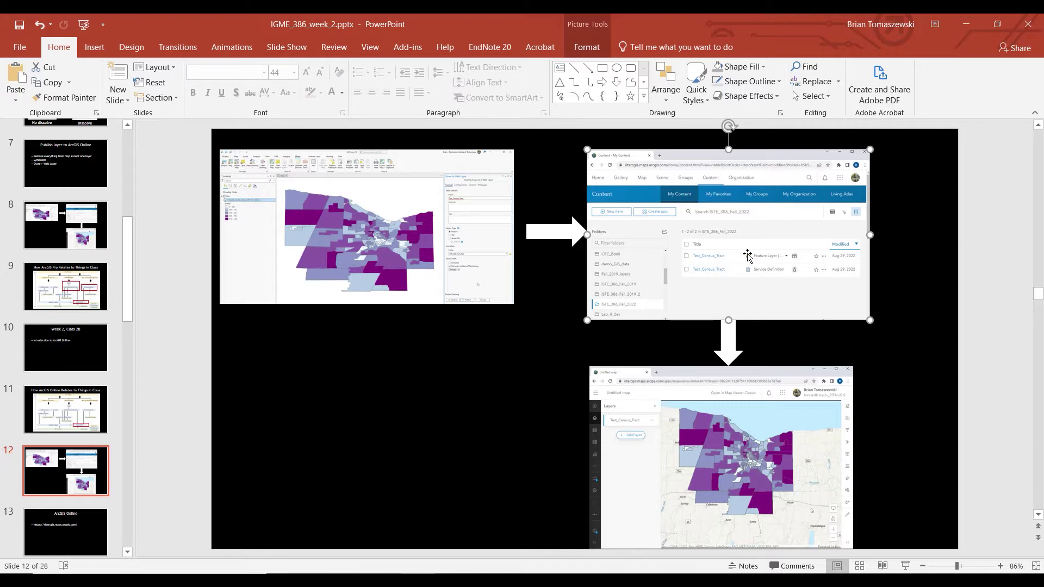
left_click(42, 540)
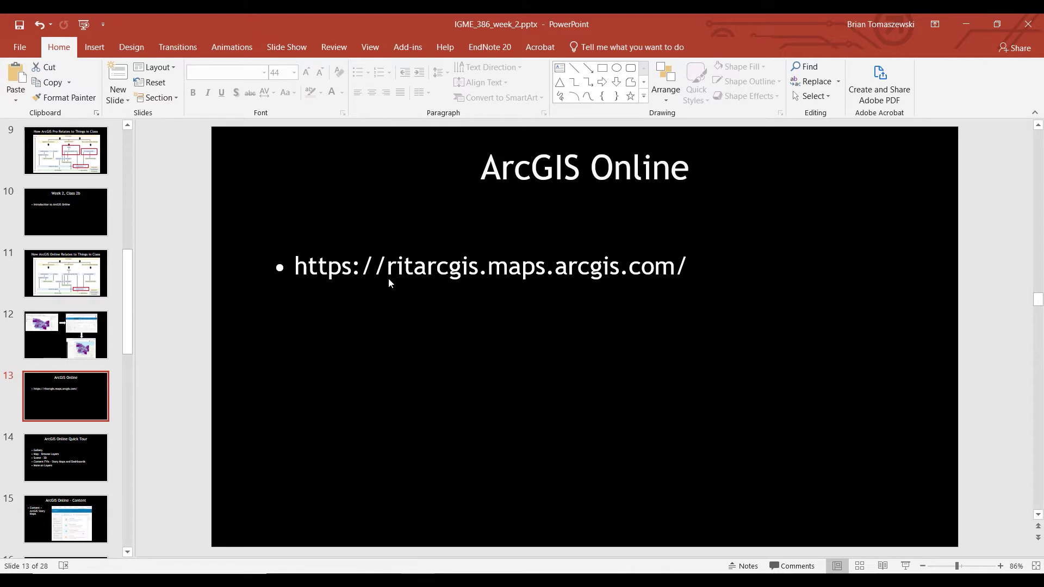
left_click_drag(296, 266, 691, 267)
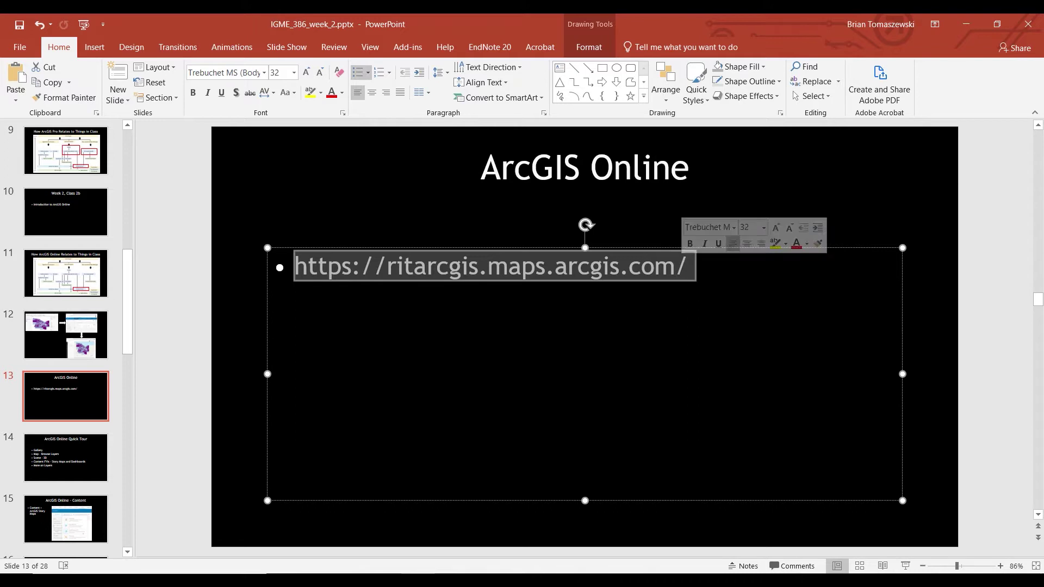
key("ctrl+c")
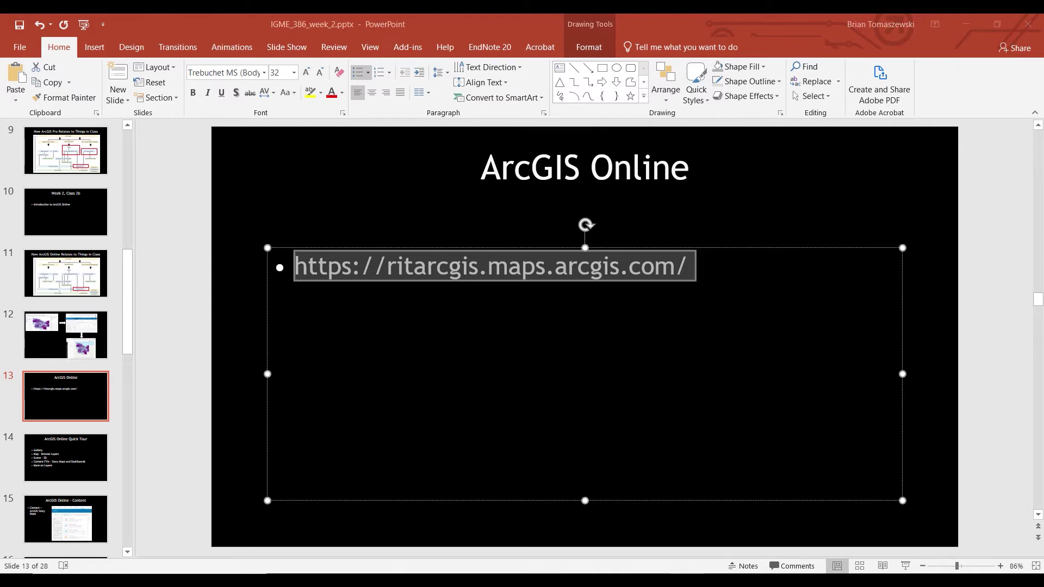
key("alt+Tab")
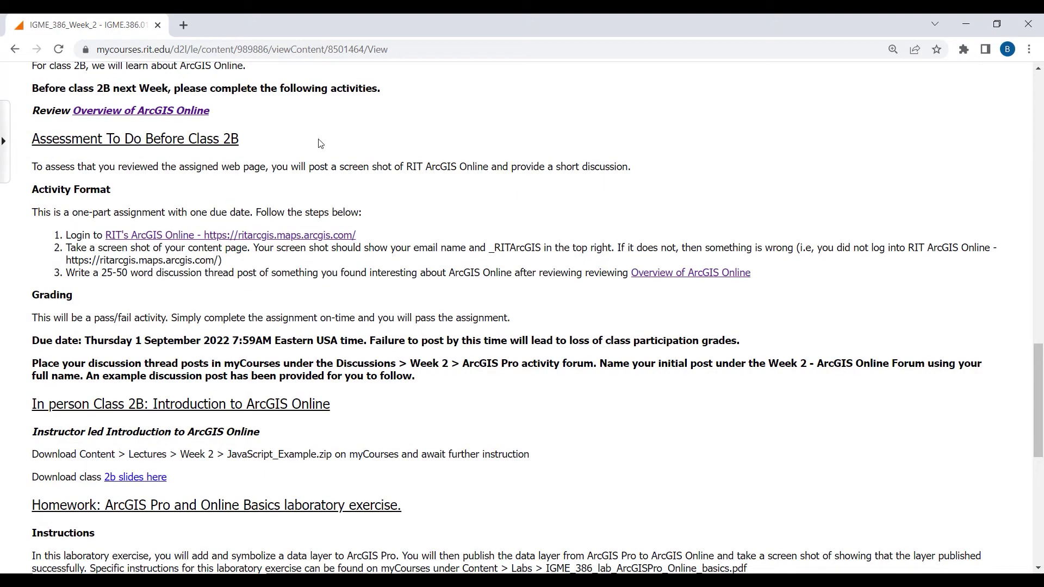
left_click(184, 25)
key("ctrl+v")
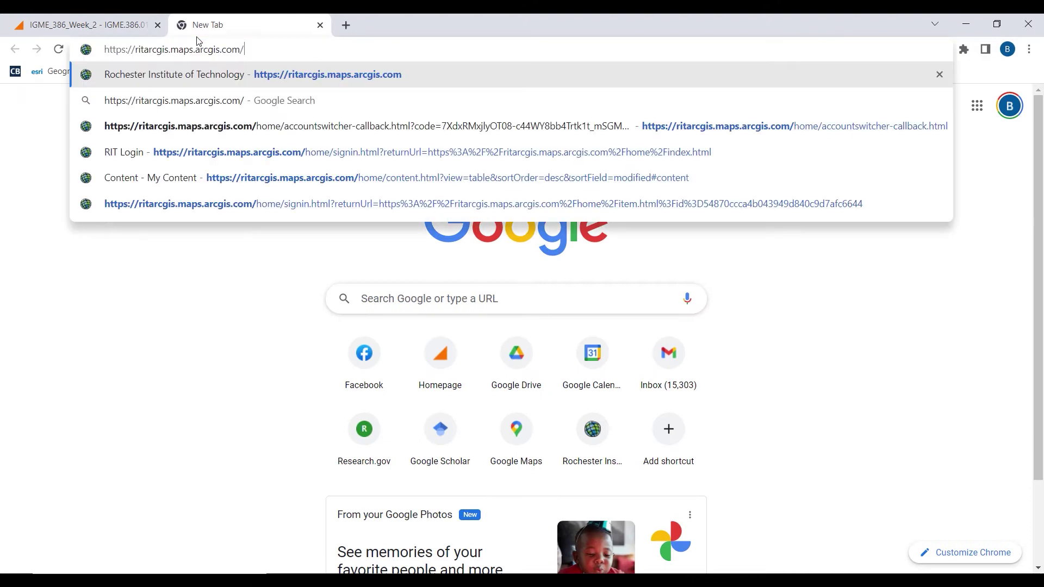
left_click(185, 80)
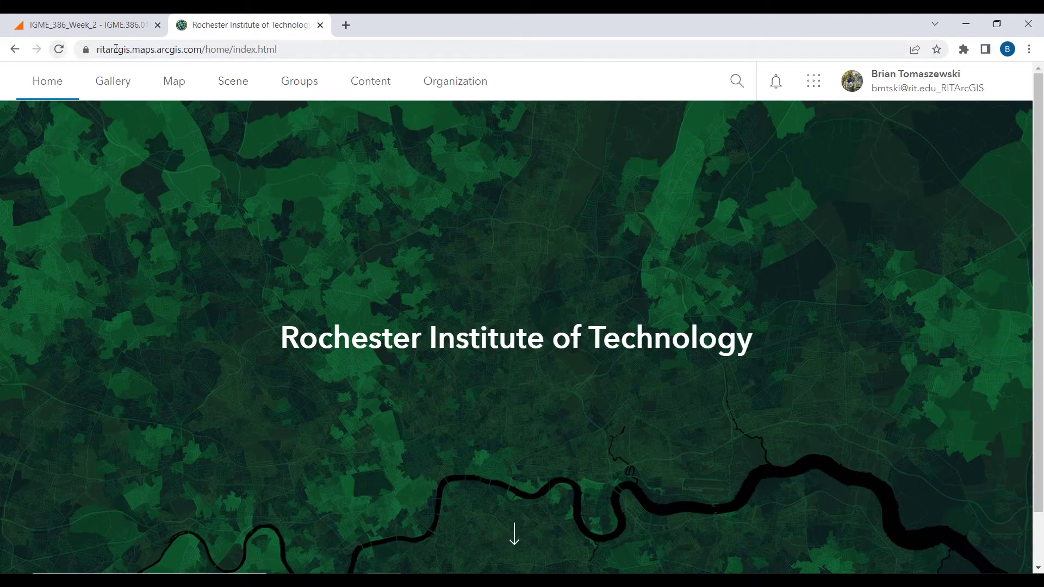
left_click(59, 49)
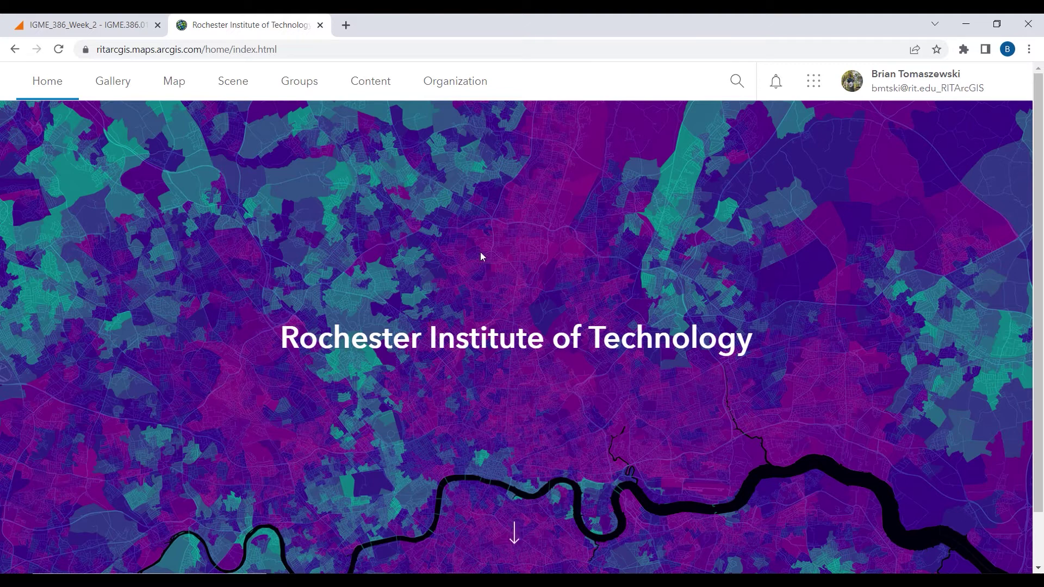
Step: Switch back to PowerPoint and highlight the Map, Scene and Content topics on the "ArcGIS Online Quick Tour" slide
key("alt+Tab")
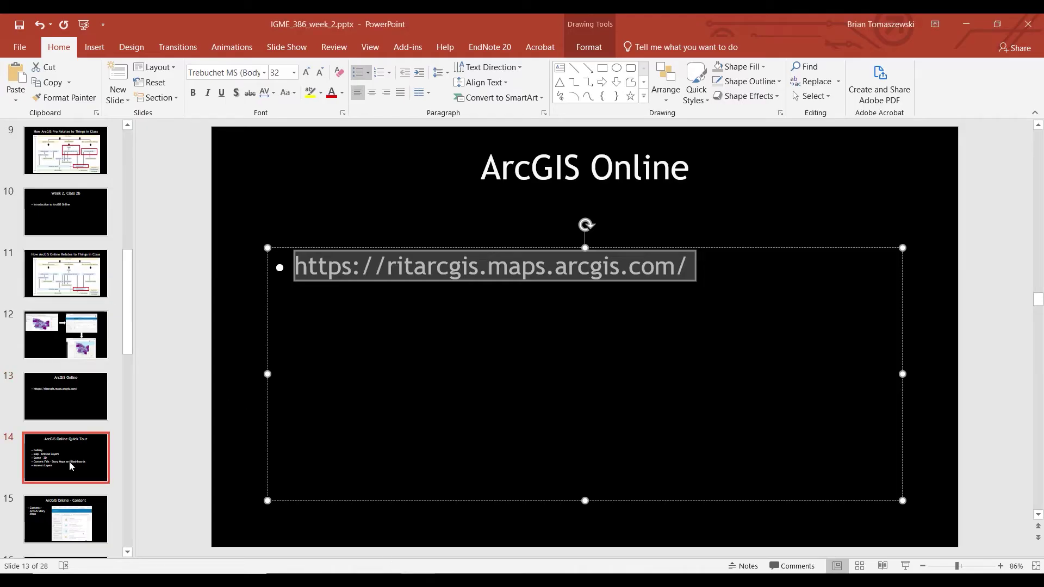
left_click(87, 449)
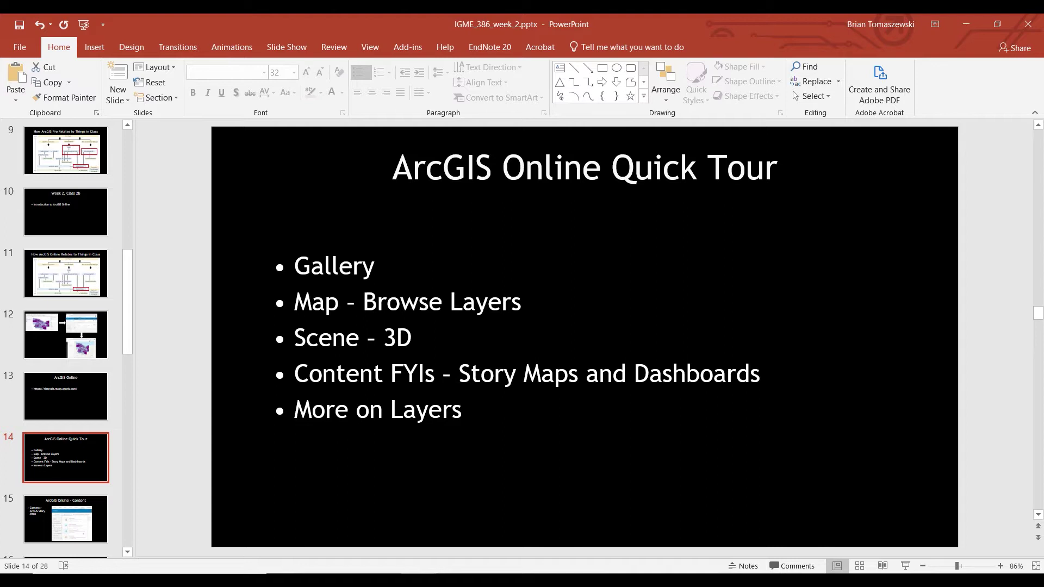
left_click_drag(299, 303, 519, 302)
left_click_drag(296, 339, 416, 339)
left_click_drag(296, 374, 701, 362)
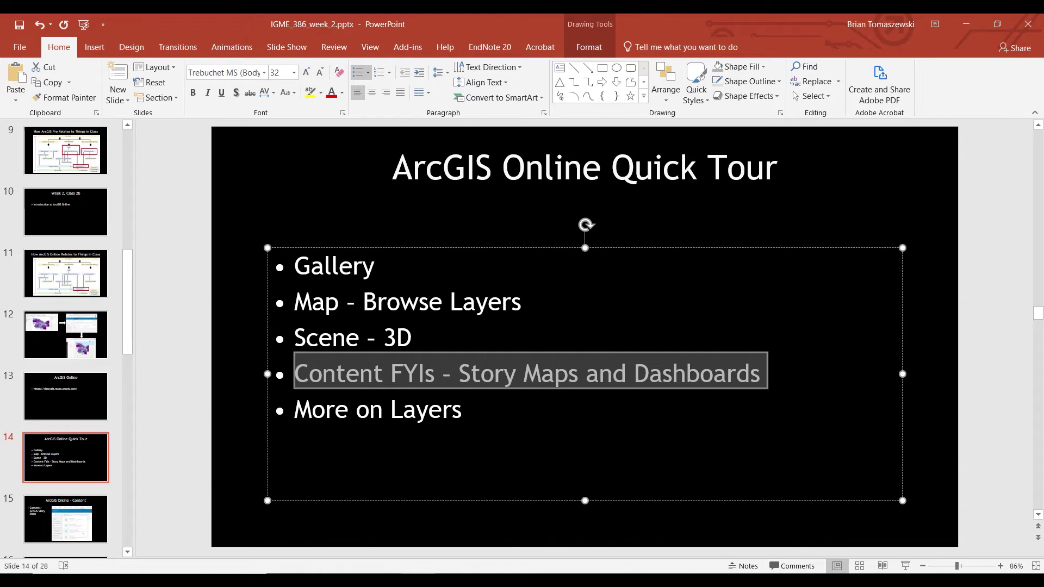
Step: Insert "/Apps" after "Content" in the fourth bullet so it reads "Content/Apps FYIs – Story Maps and Dashboards"
left_click(374, 374)
key("Right")
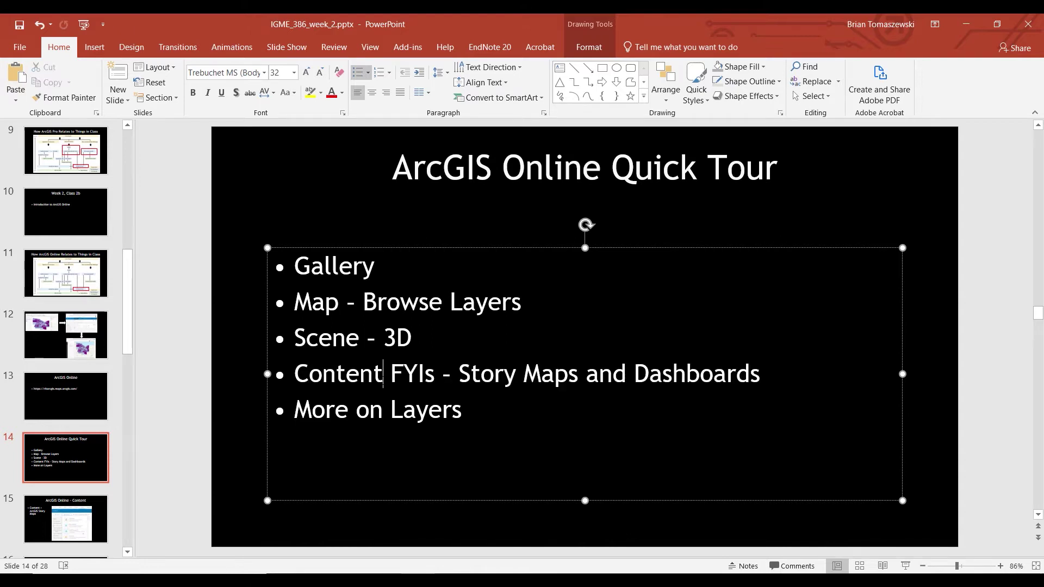
type("/Apss")
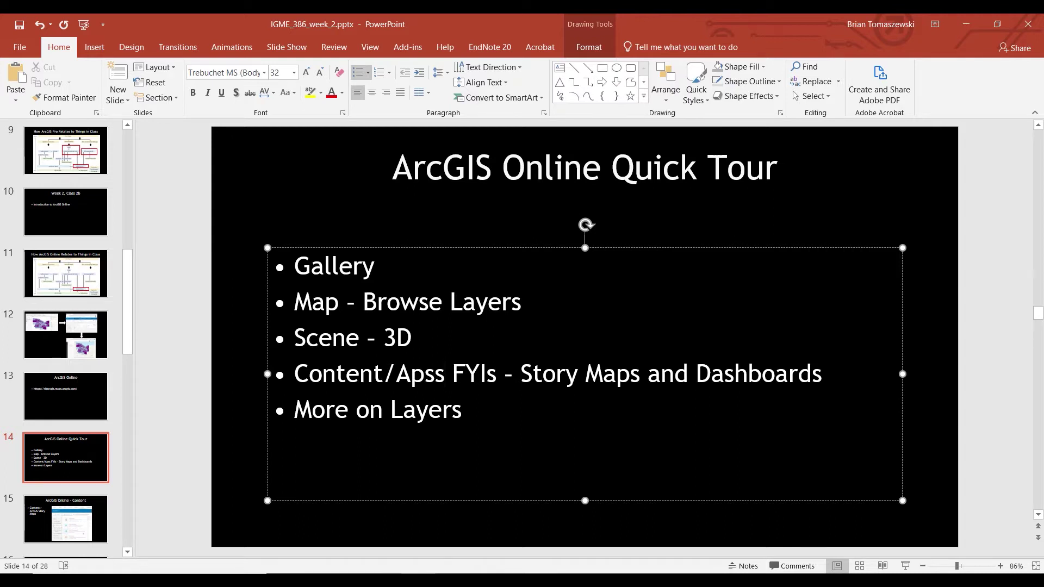
key("BackSpace")
key("BackSpace")
type("ps")
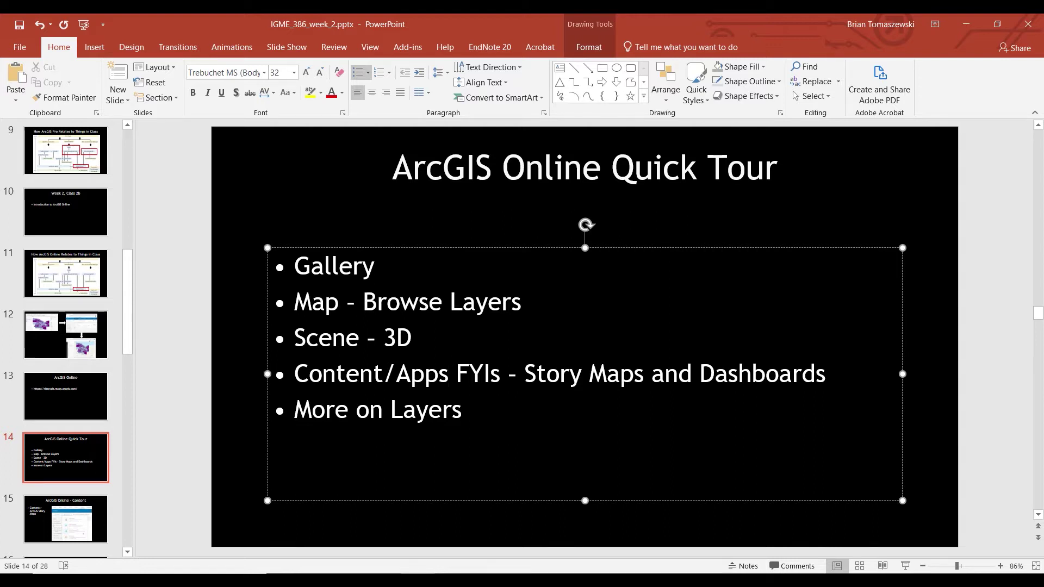
Step: Go through the rest of the Content/Apps bullet and highlight "More on Layers", leaving nothing selected at the end
key("Right")
key("Right")
key("Right")
key("Right")
key("Right")
key("Right")
key("Right")
key("Right")
left_click_drag(294, 409, 470, 411)
left_click(251, 408)
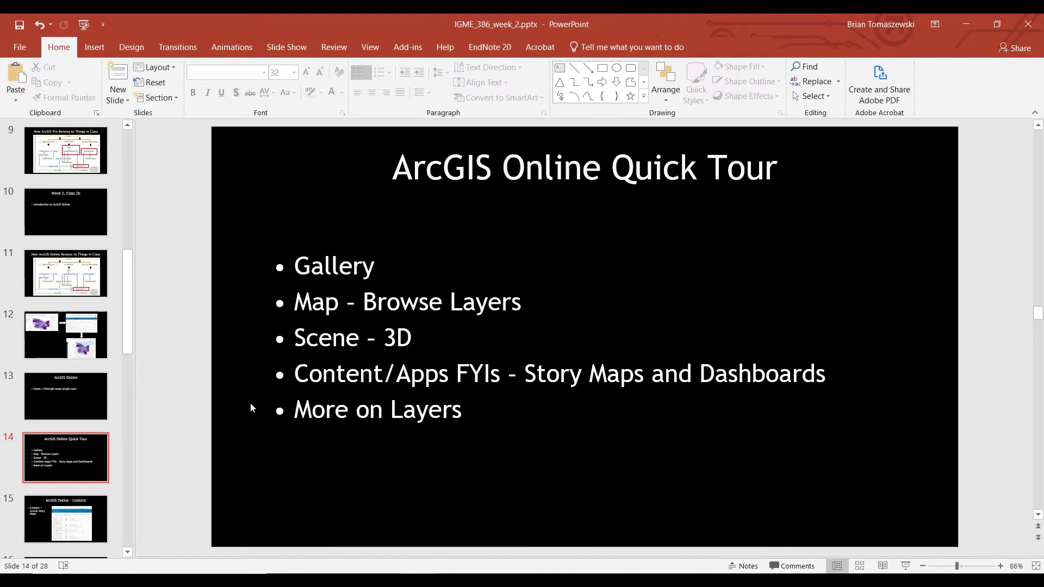
Step: On the "How ArcGIS Online Relates to Things in Class" slide, move the red outline slightly up and left of the ArcGIS Online box
left_click(81, 286)
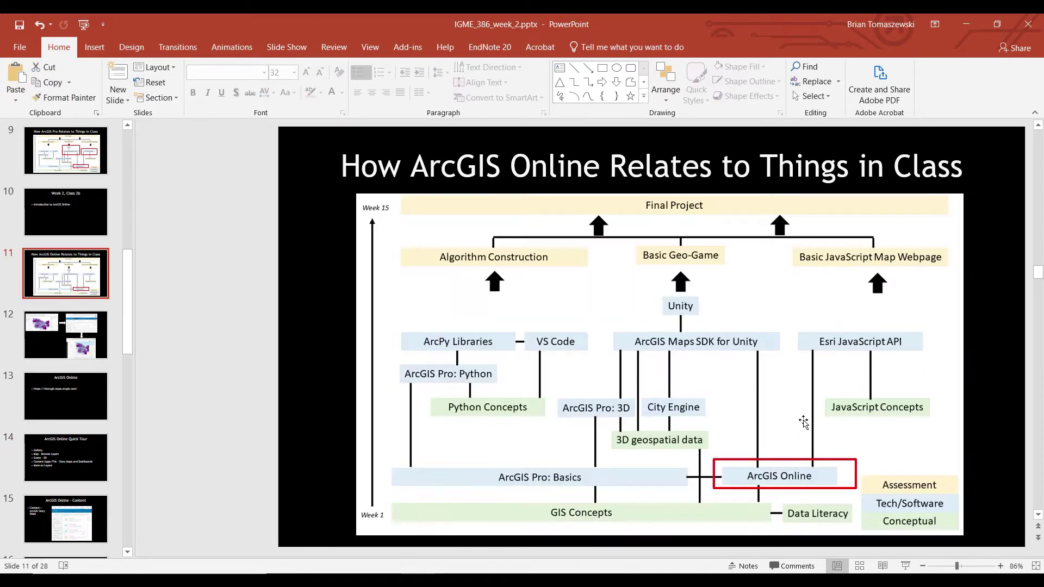
left_click(803, 462)
mouse_move(804, 462)
left_mouse_down()
mouse_move(828, 410)
mouse_move(841, 332)
mouse_move(746, 450)
mouse_move(754, 413)
mouse_move(699, 327)
mouse_move(775, 369)
left_mouse_up()
left_click_drag(772, 420, 760, 501)
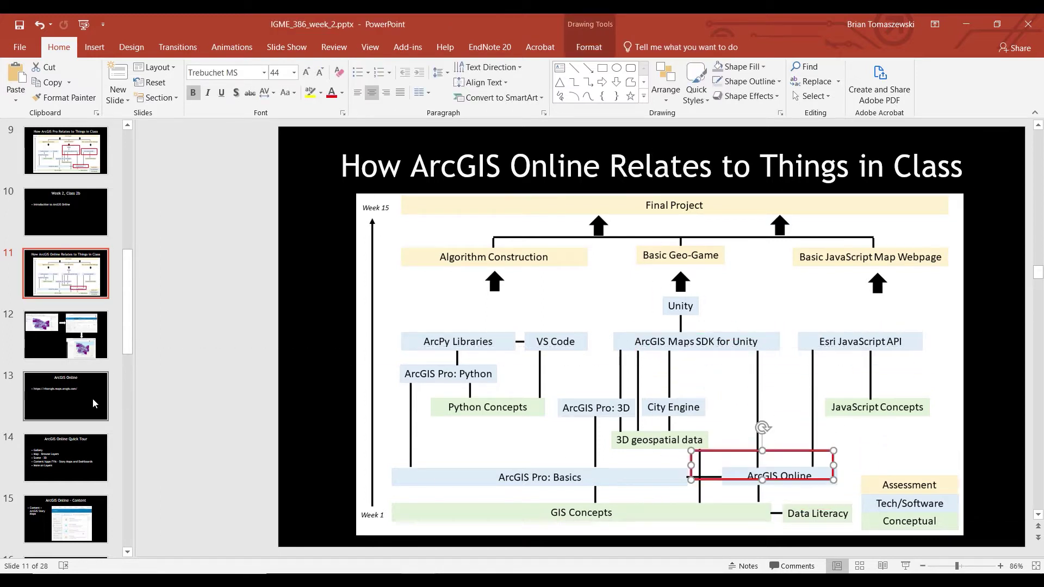
Step: Return to the "ArcGIS Online Quick Tour" slide, then switch to Chrome and open the ArcGIS Online gallery
left_click(52, 443)
mouse_move(433, 566)
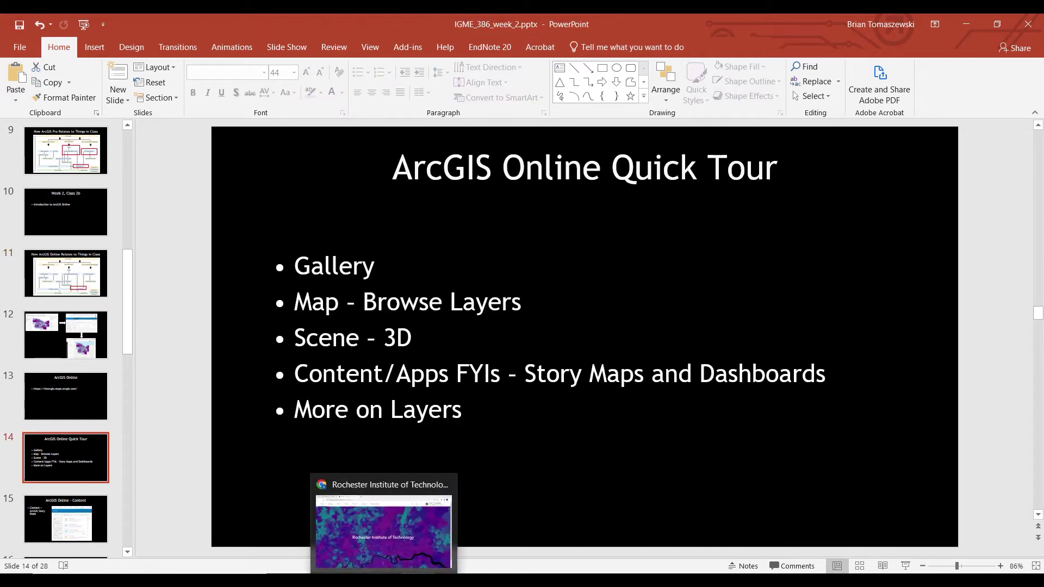
left_click(396, 540)
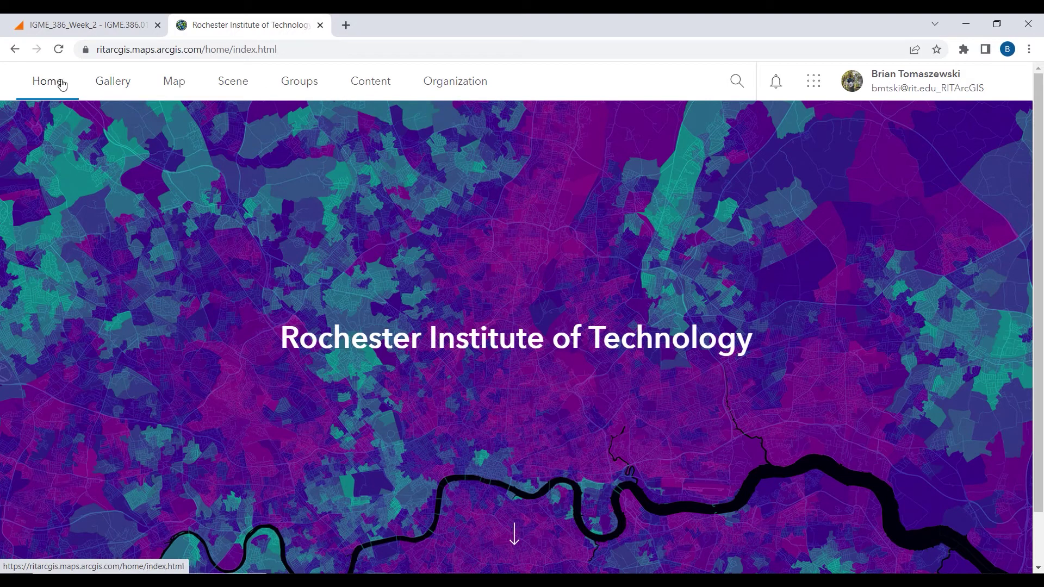
left_click(114, 81)
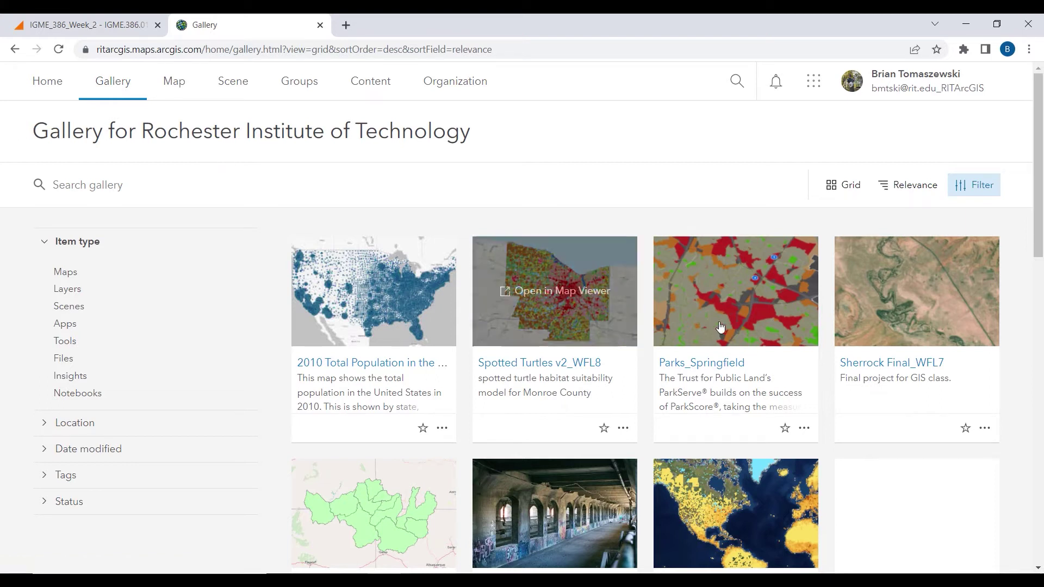
Step: Browse the maps, layers and stories shared in the Rochester Institute of Technology gallery
scroll(760, 343, "down", 1)
scroll(760, 342, "down", 2)
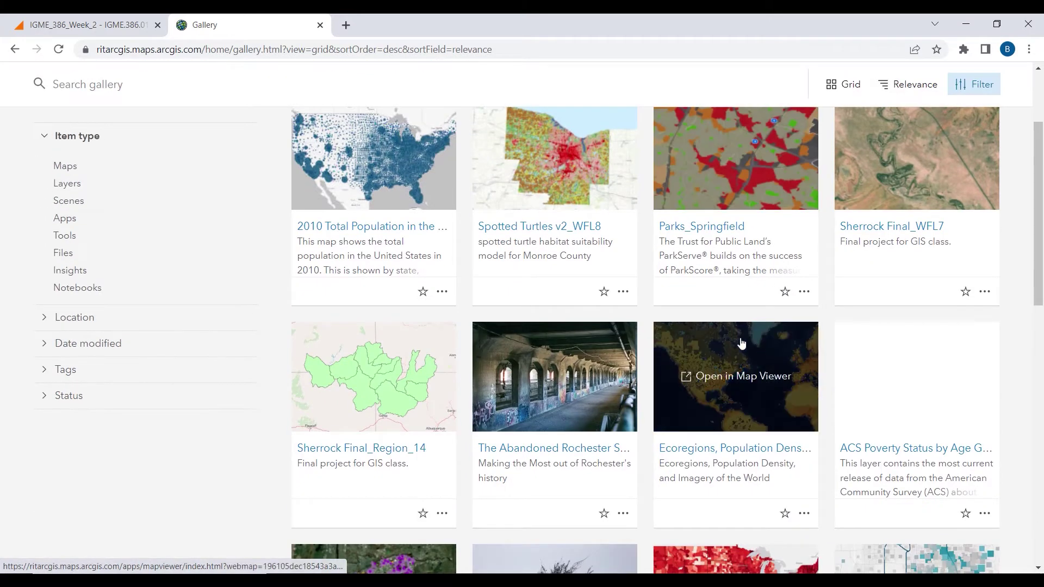
scroll(741, 340, "down", 2)
scroll(730, 344, "down", 2)
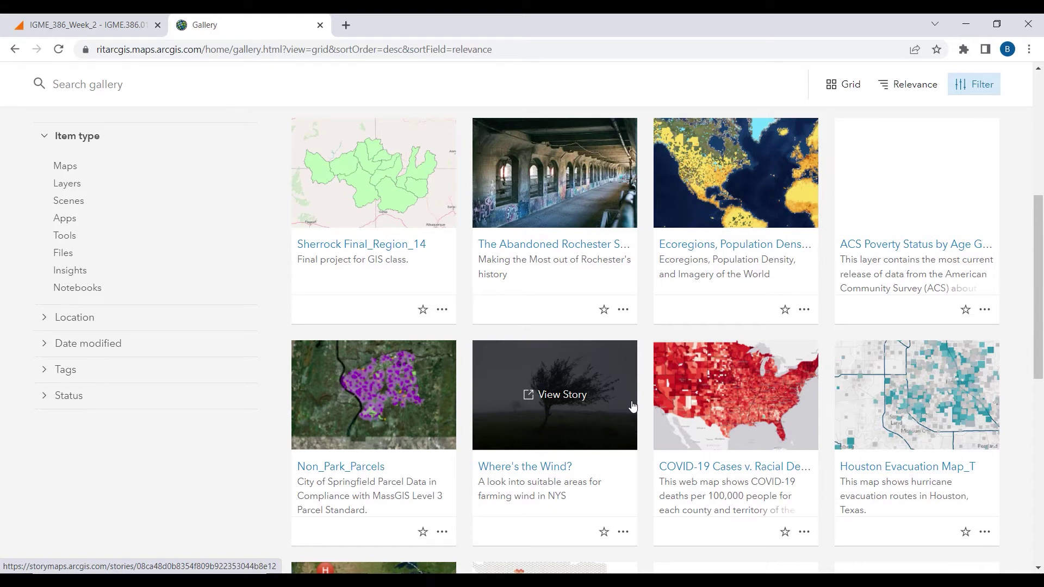
scroll(579, 326, "up", 5)
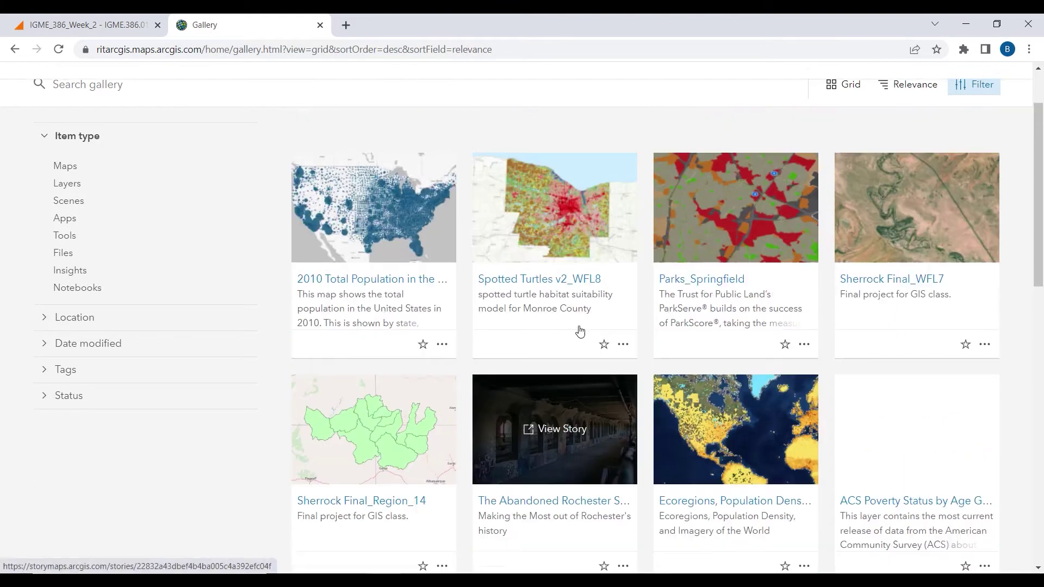
scroll(579, 326, "down", 5)
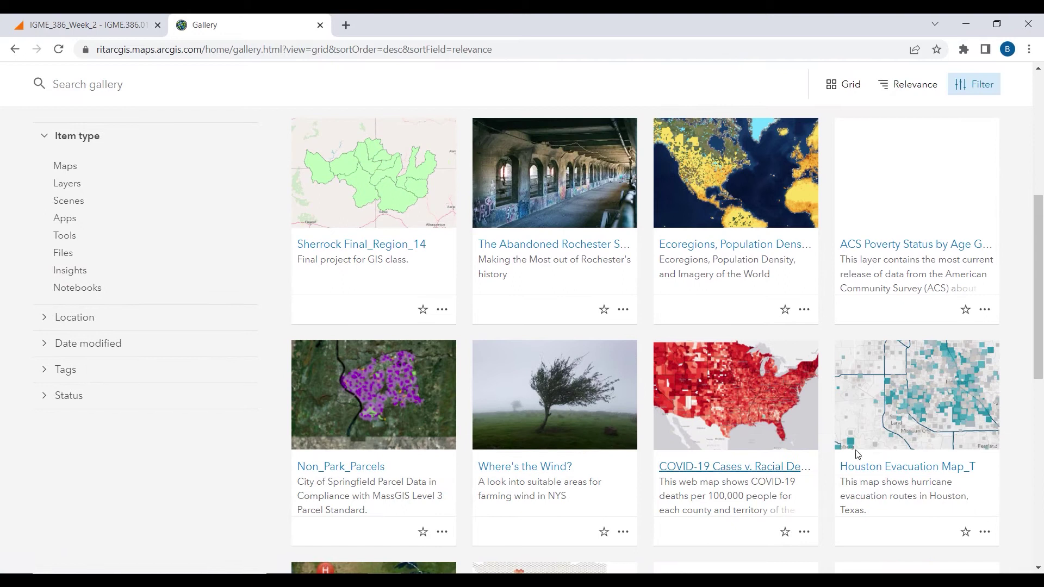
Step: Open Houston Evacuation Map_T from the gallery, examine the evacuation routes across the wider Houston region, and return to the gallery
left_click(877, 439)
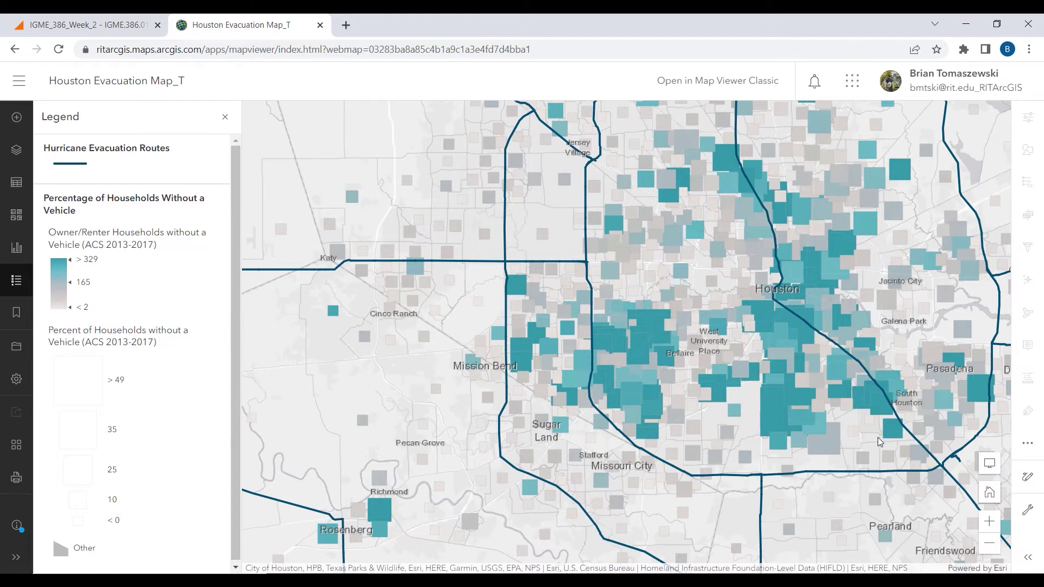
scroll(658, 332, "down", 3)
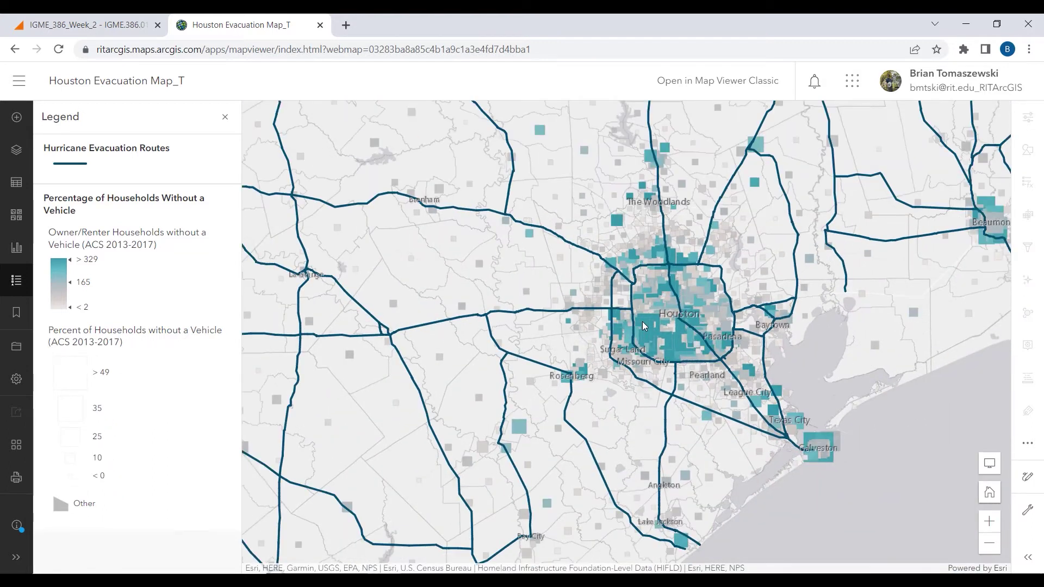
left_click_drag(641, 321, 699, 303)
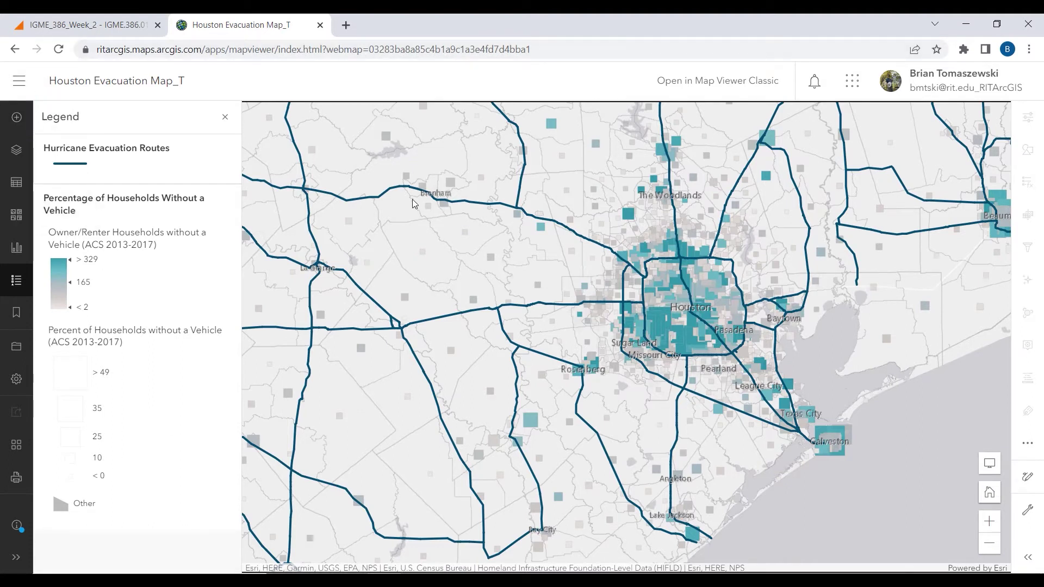
left_click(15, 49)
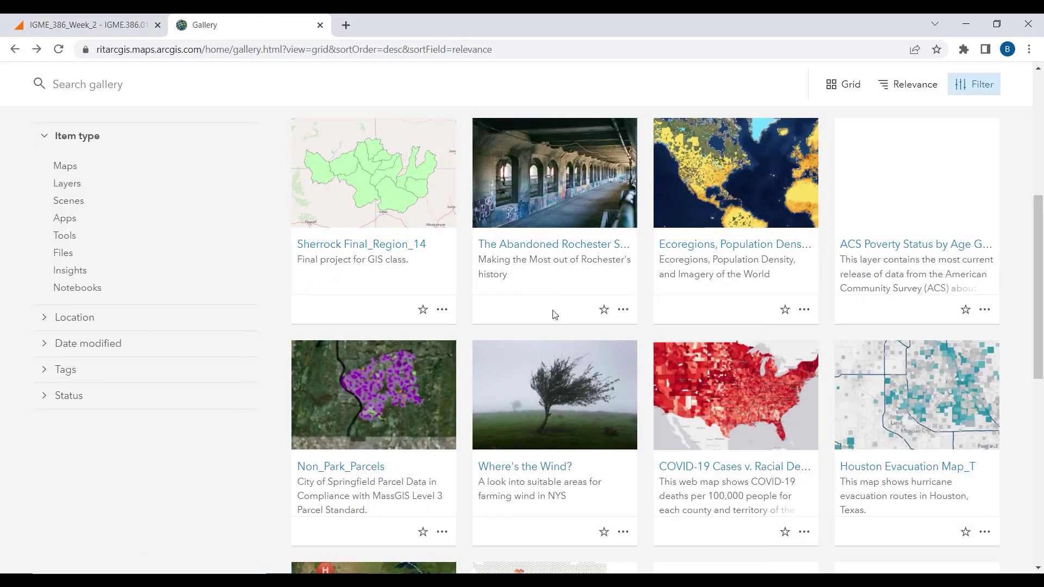
Step: Examine the rest of the gallery's shared maps, layers and apps down to the end of the page, along with the item type filters
scroll(304, 247, "up", 2)
scroll(271, 246, "up", 3)
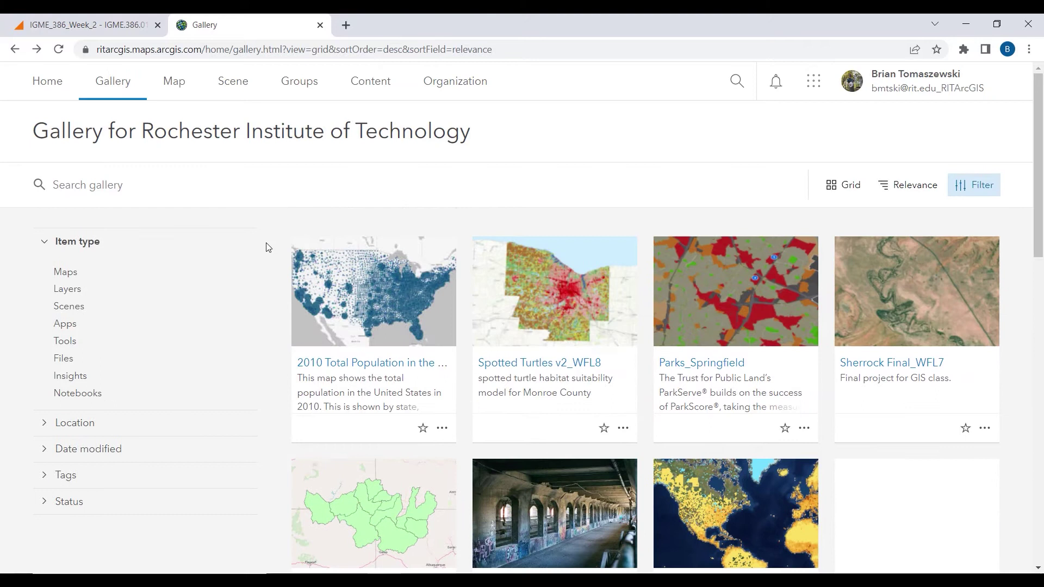
scroll(261, 328, "down", 3)
scroll(261, 333, "down", 8)
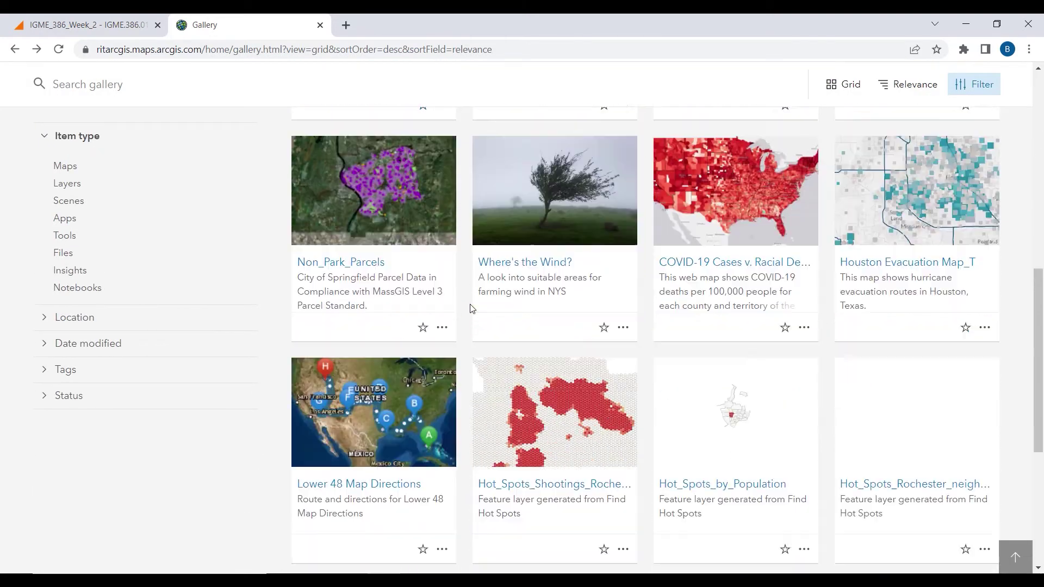
scroll(897, 331, "down", 2)
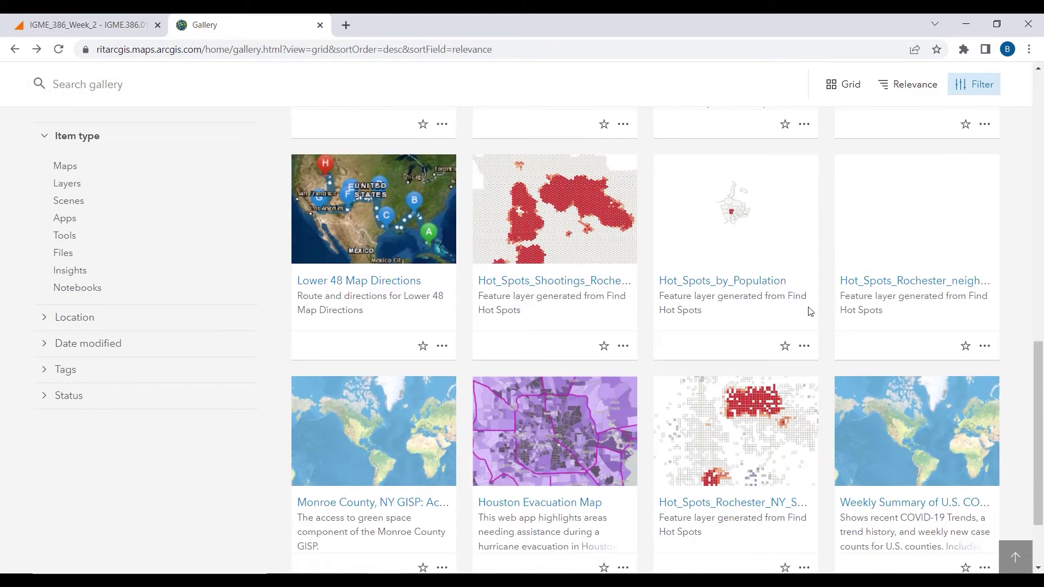
scroll(785, 306, "down", 1)
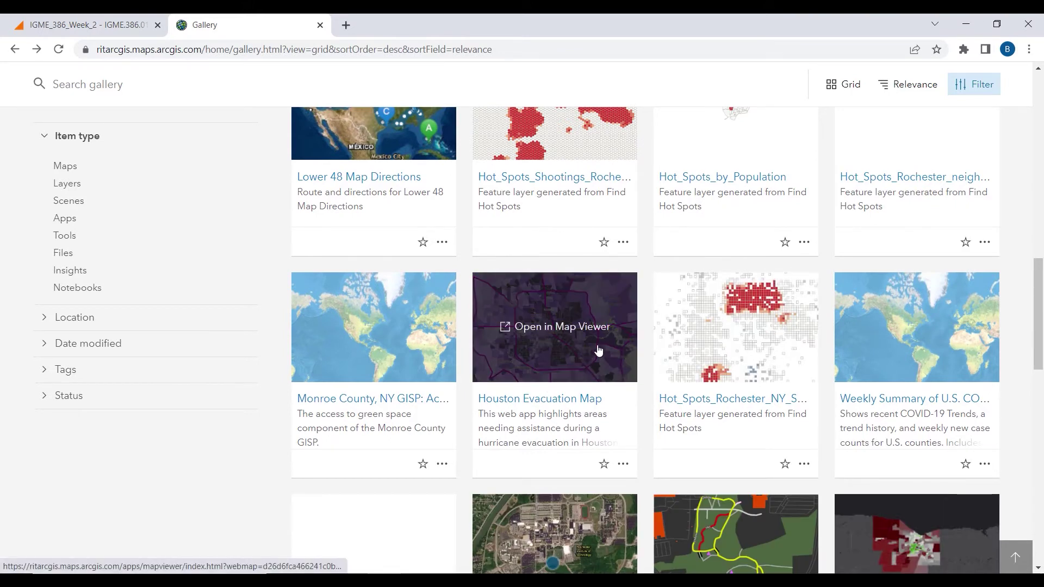
scroll(826, 284, "up", 5)
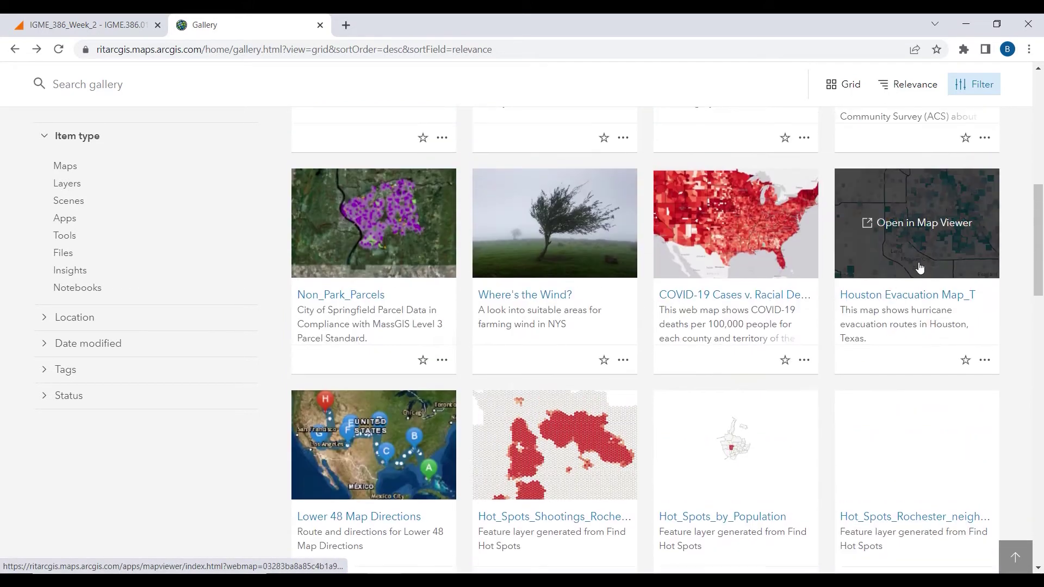
scroll(468, 389, "down", 6)
scroll(726, 321, "down", 8)
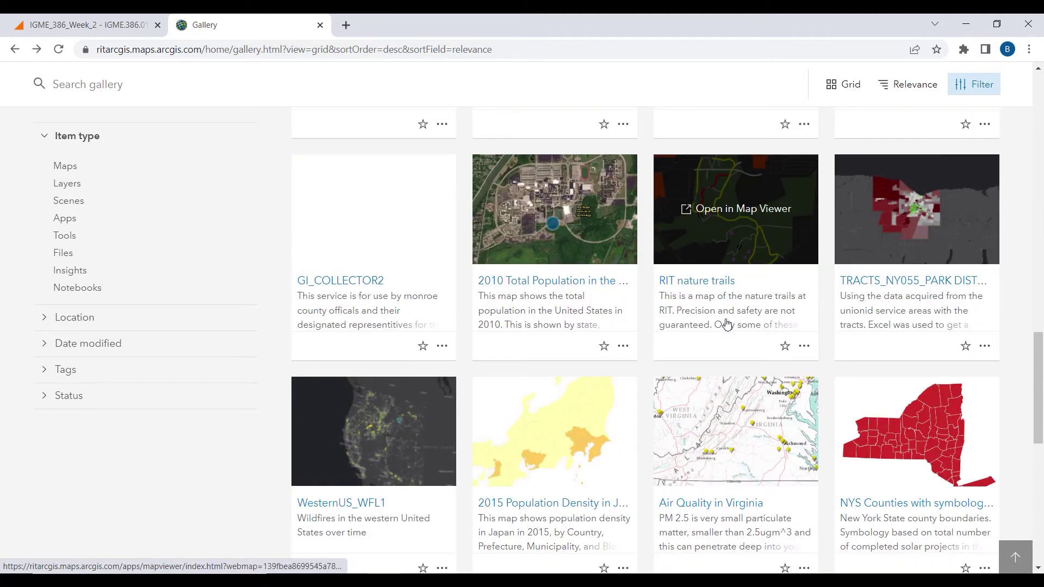
scroll(726, 320, "down", 4)
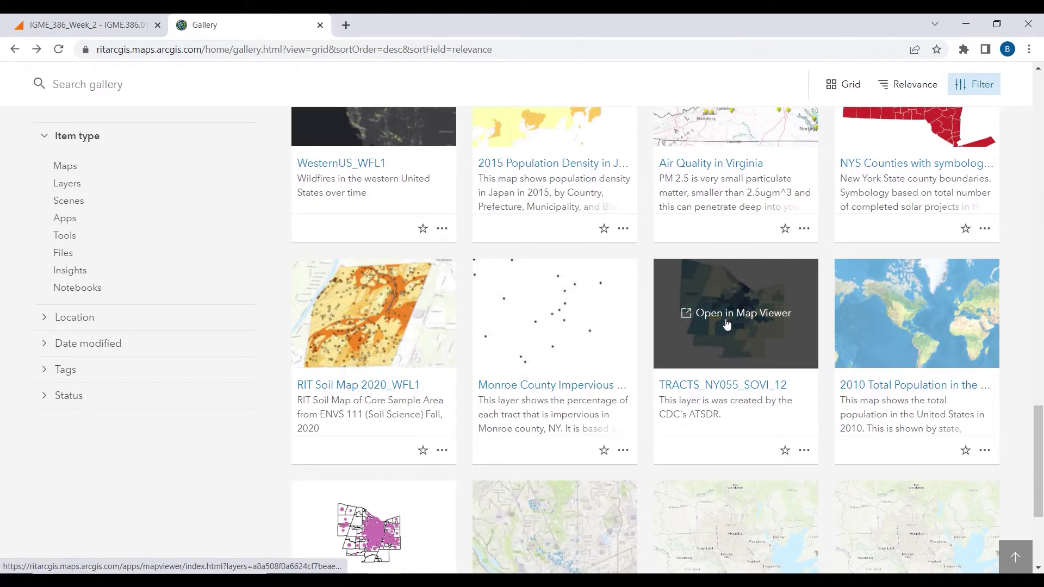
scroll(566, 372, "down", 4)
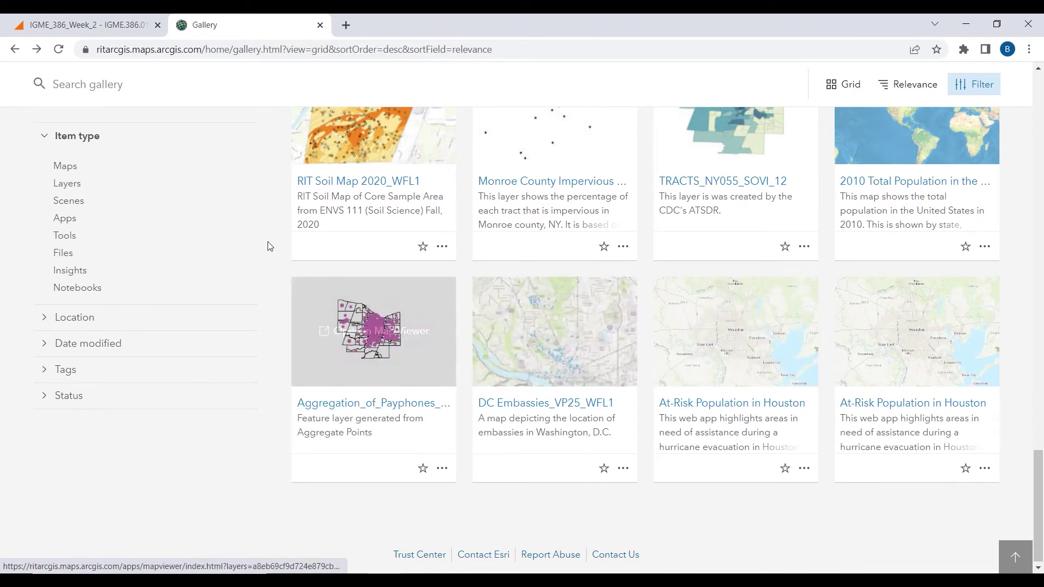
scroll(241, 261, "up", 3)
scroll(241, 261, "up", 1)
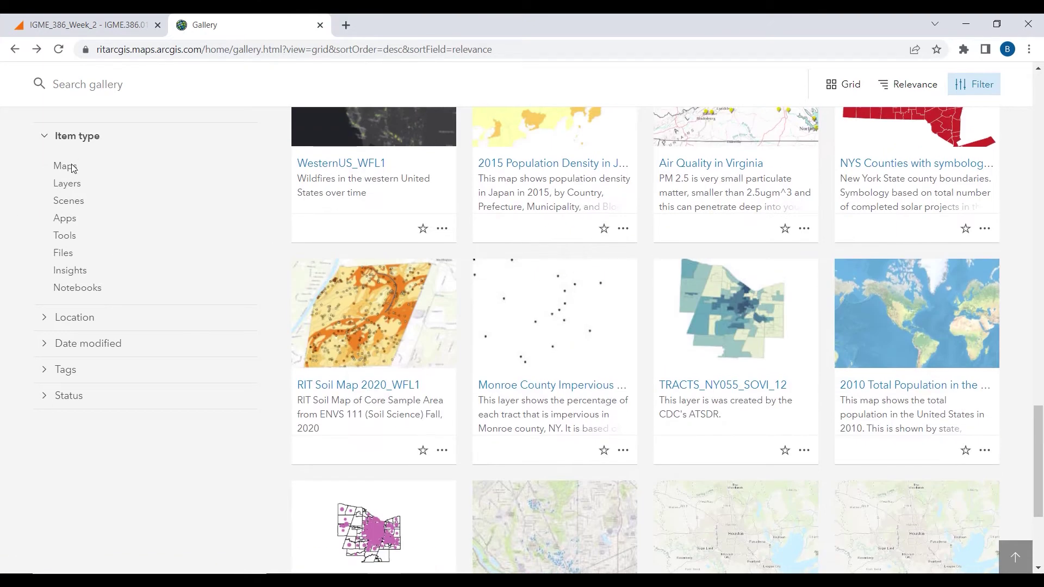
scroll(112, 244, "up", 7)
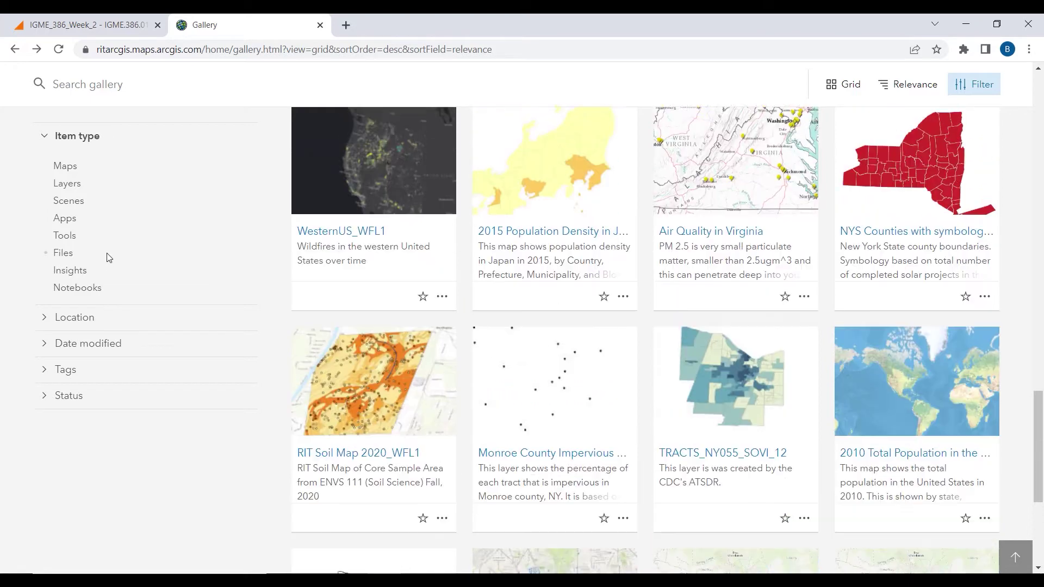
scroll(114, 239, "up", 11)
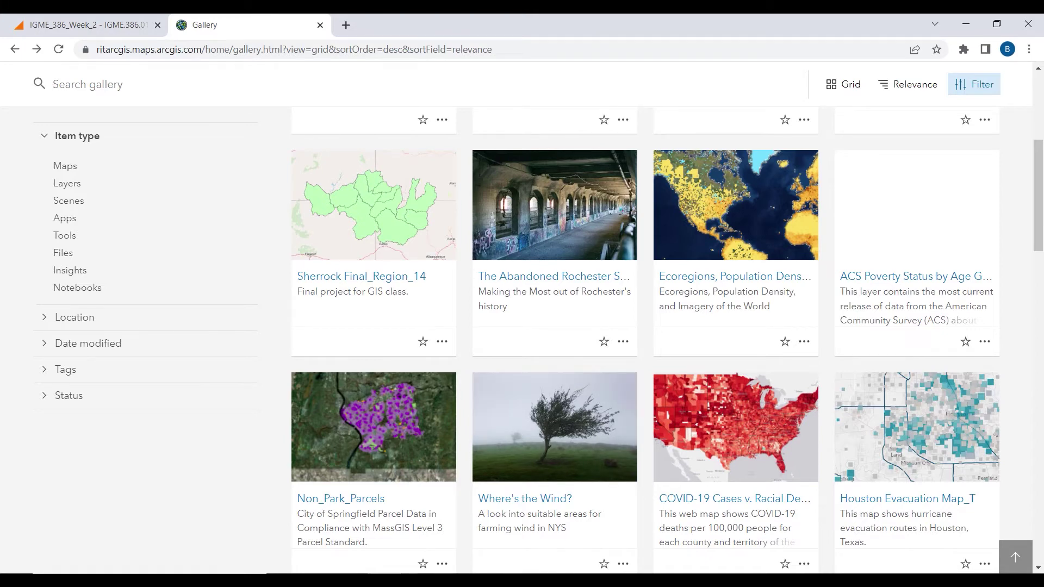
Step: Switch to PowerPoint, highlight the "Map – Browse Layers" bullet on the quick tour slide, and return to the gallery in Chrome
key("alt+Tab")
left_click_drag(294, 302, 526, 302)
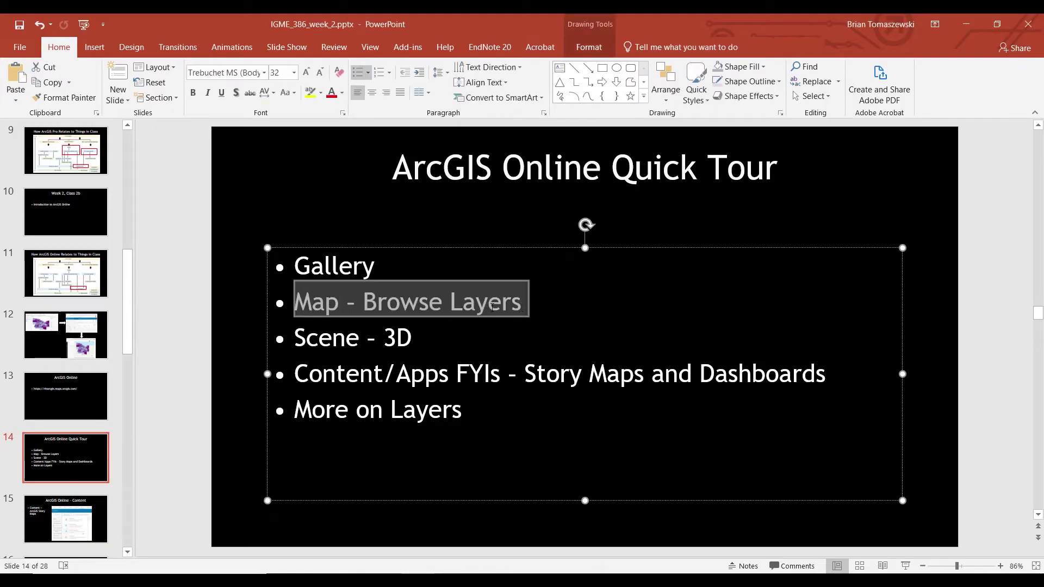
left_click(970, 18)
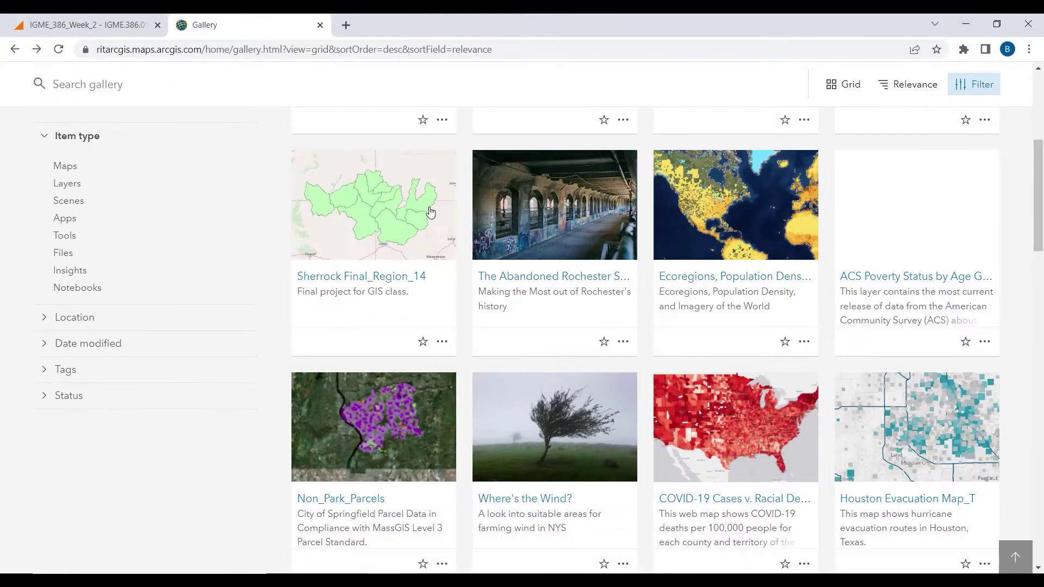
Step: Open a new map in Map Viewer and add the 2alayertest1 feature layer from My Content
scroll(289, 206, "up", 5)
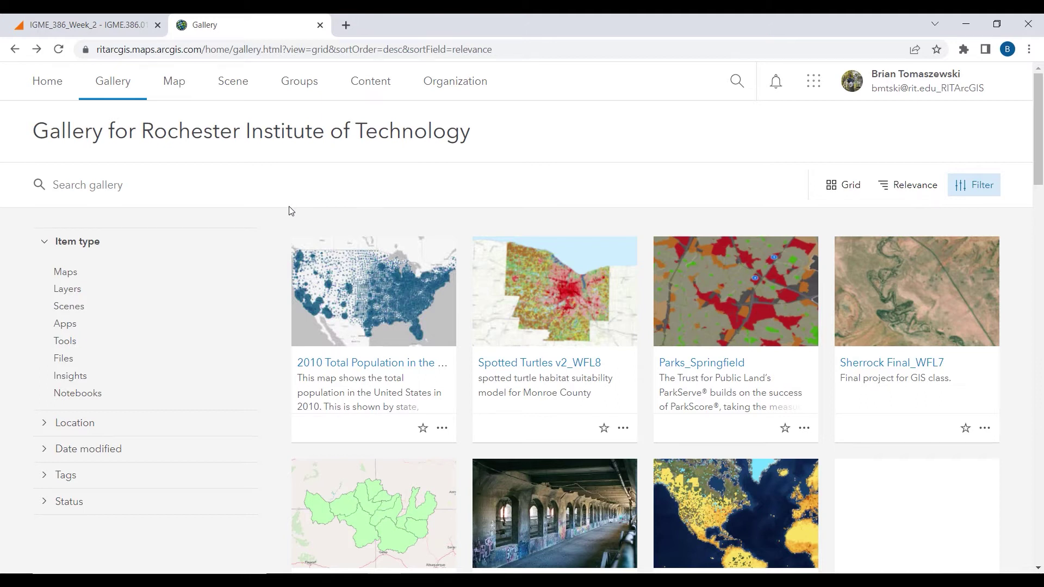
left_click(177, 87)
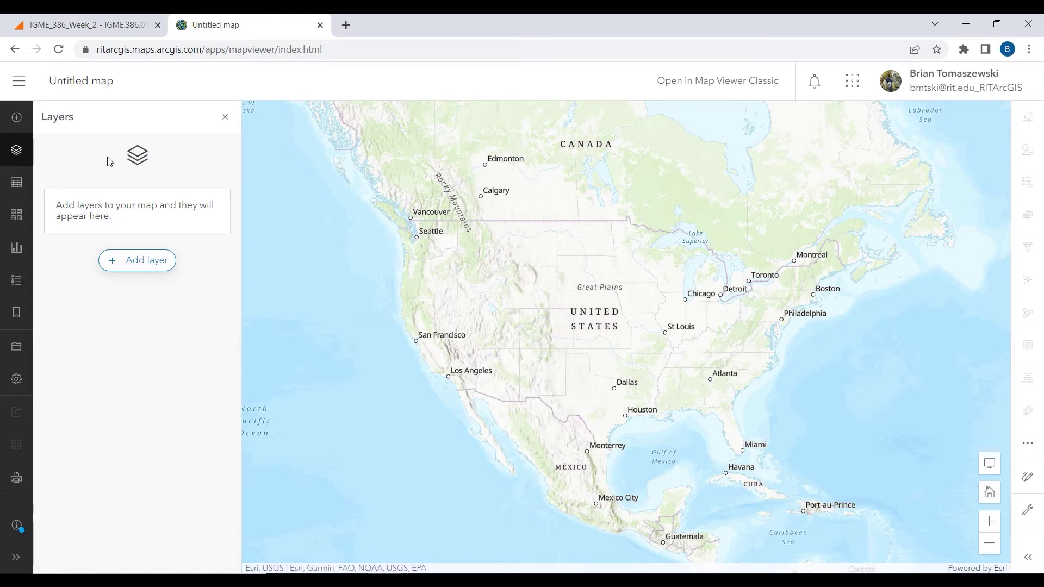
left_click(145, 261)
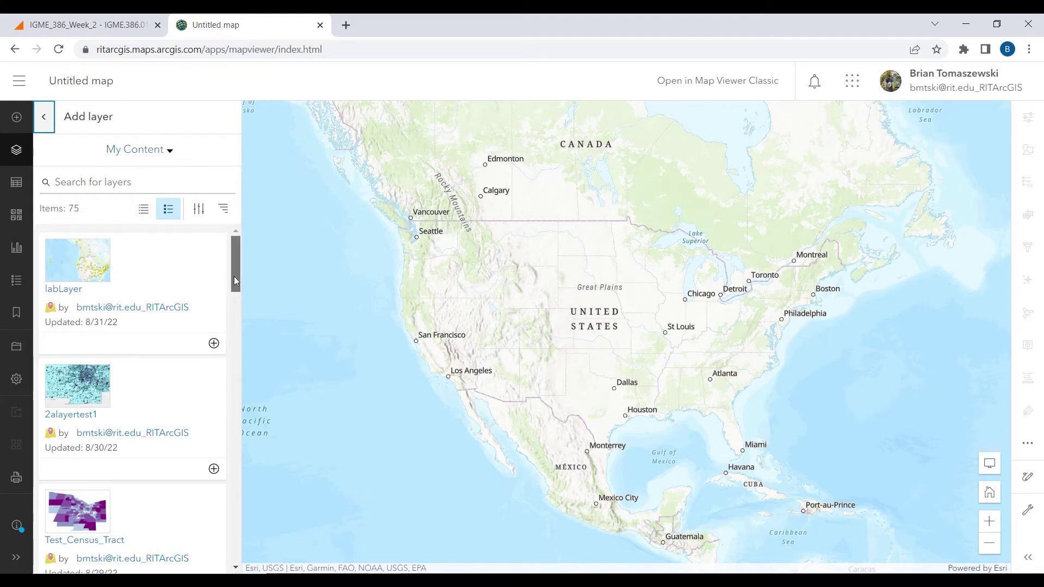
left_click_drag(234, 276, 230, 299)
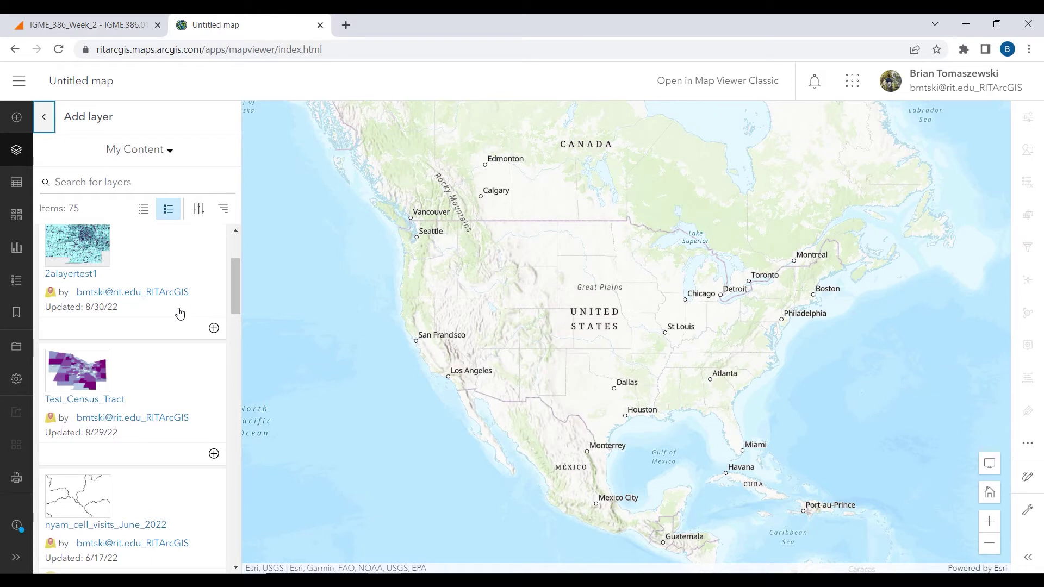
left_click(91, 258)
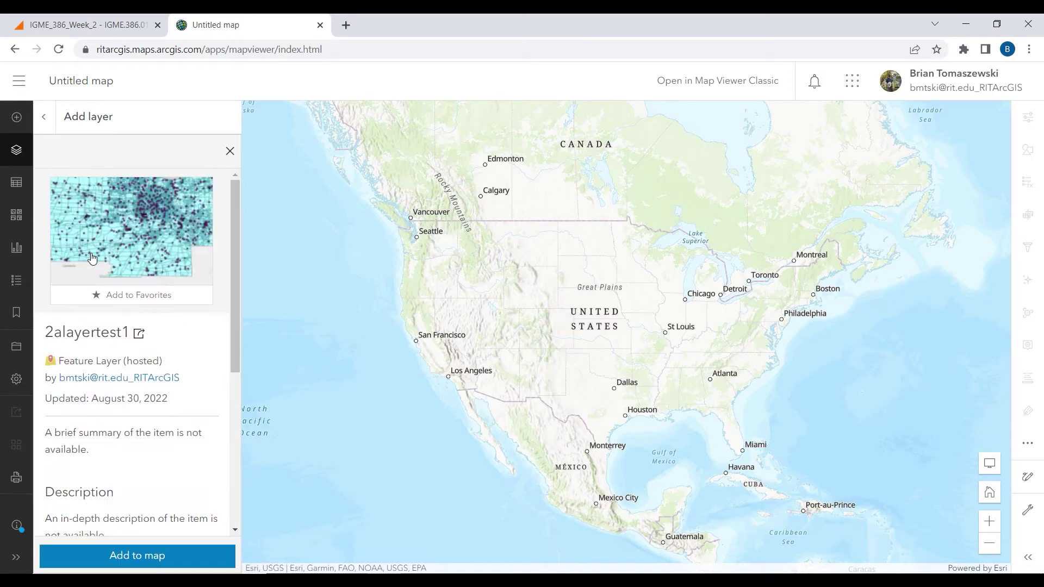
left_click(154, 557)
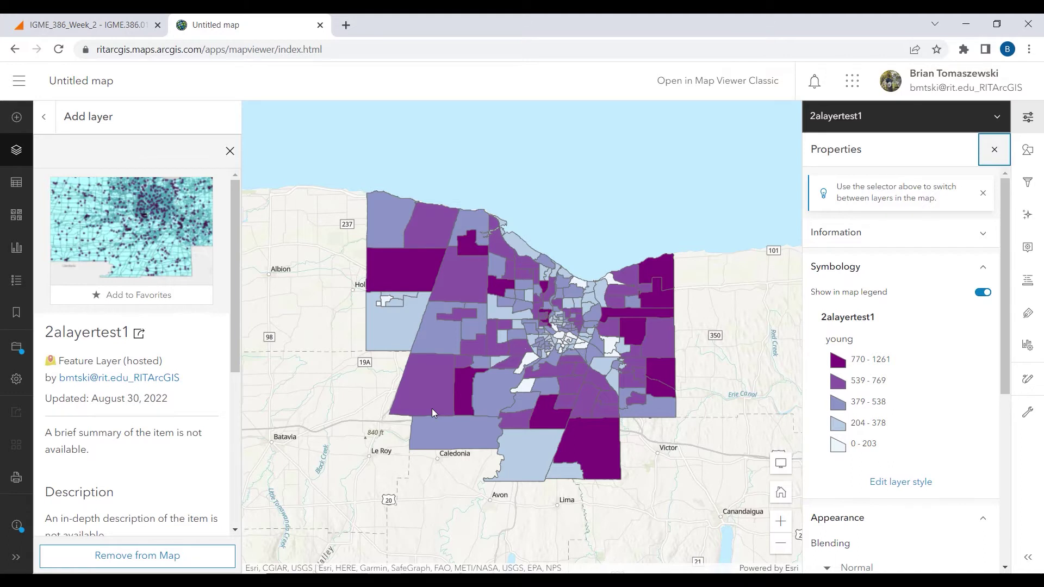
left_click(229, 151)
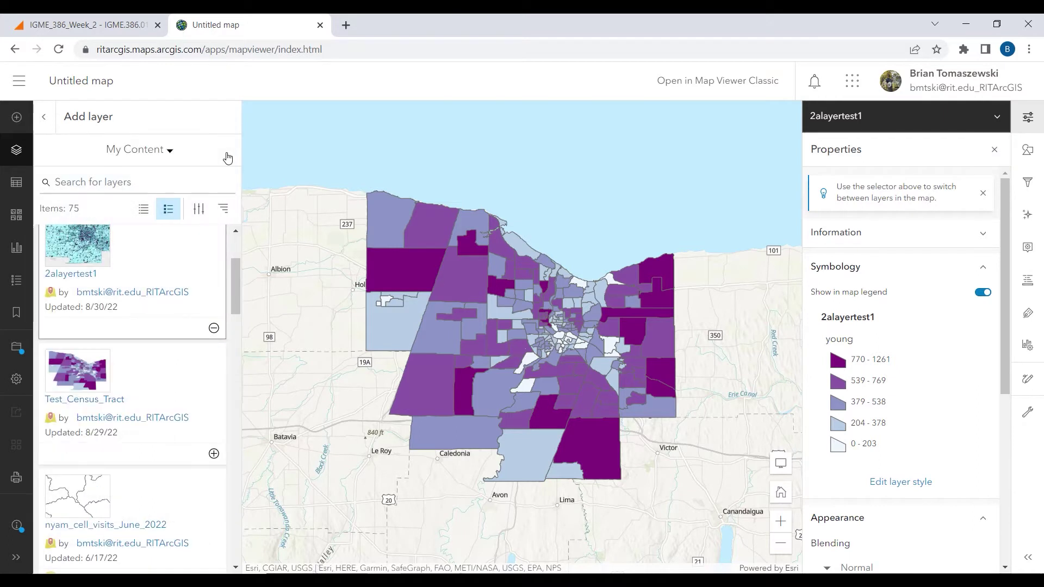
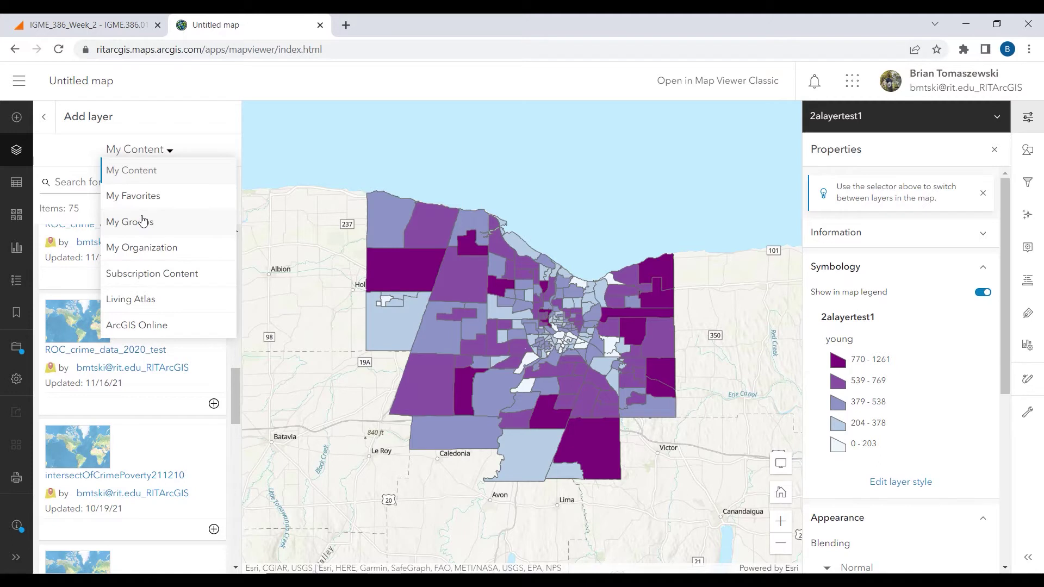
Step: Find Rwanda_2017_tracking among the My Groups layers and add it to the map
left_click(177, 227)
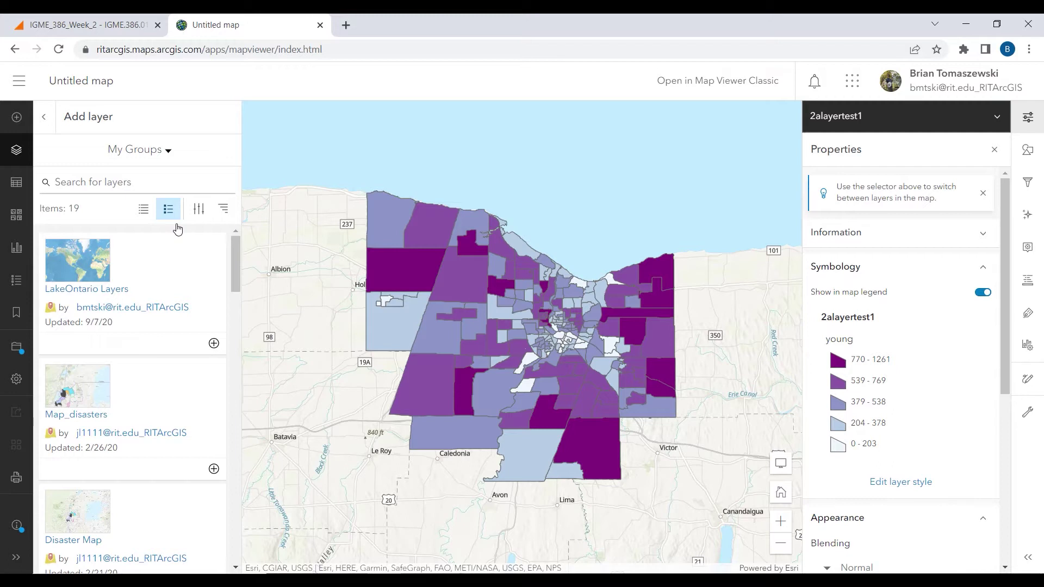
left_click_drag(234, 263, 237, 447)
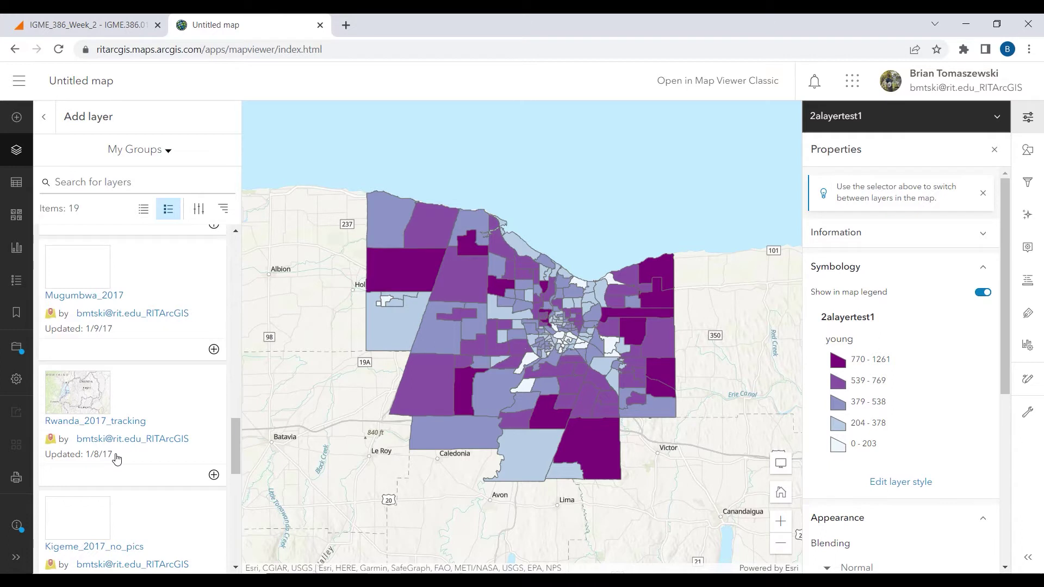
left_click(116, 421)
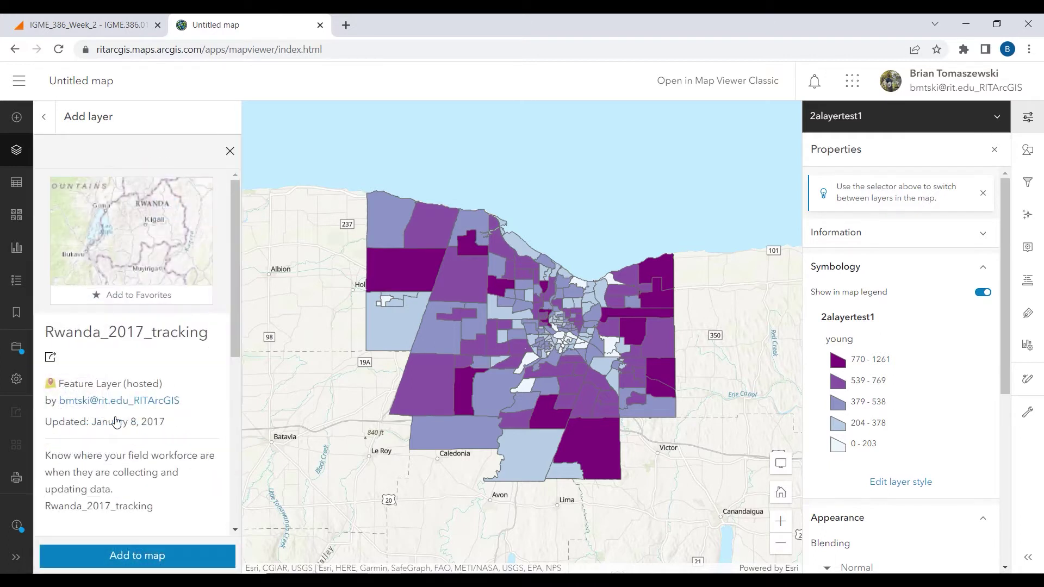
left_click(121, 555)
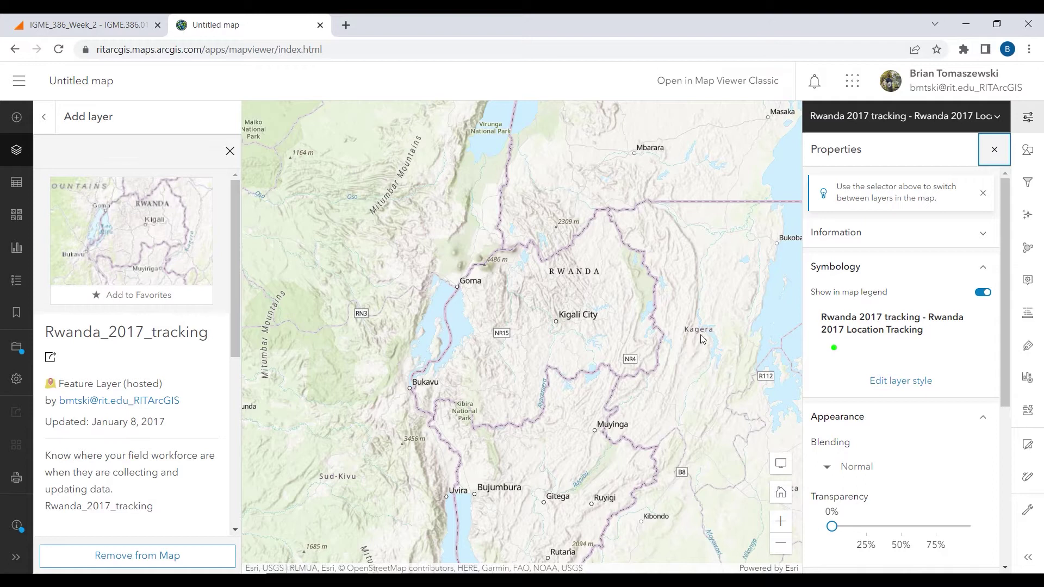
Step: Inspect southwestern Rwanda for tracking points, remove the Rwanda_2017_tracking layer from the map, and return to the layer list
scroll(532, 394, "up", 2)
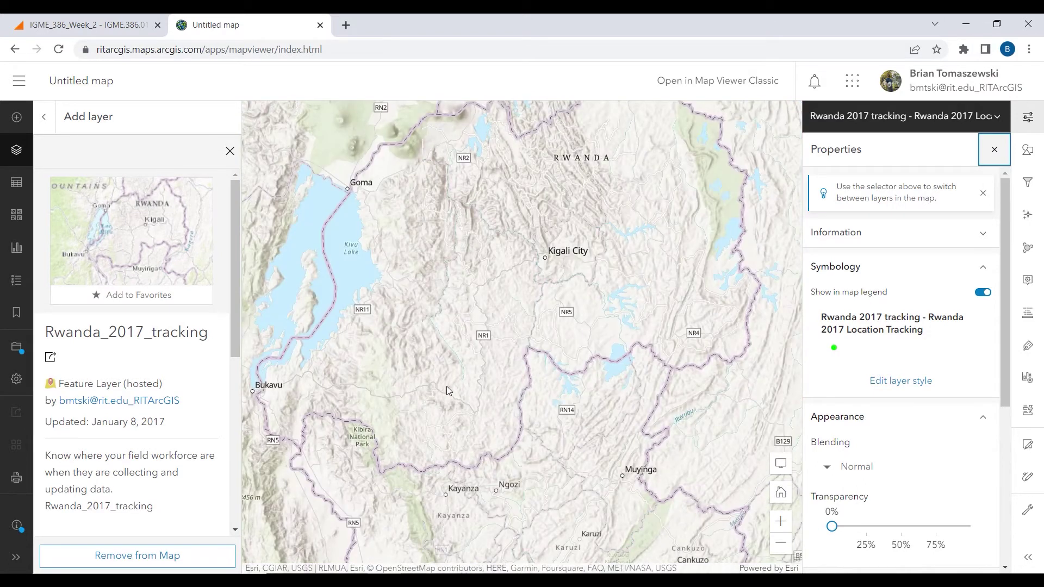
scroll(367, 396, "up", 2)
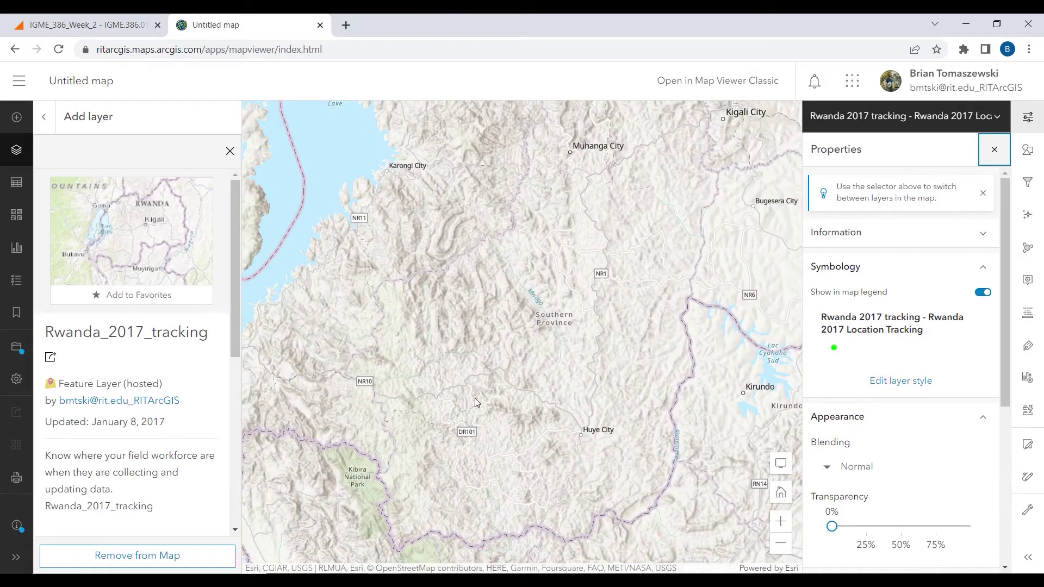
scroll(484, 403, "up", 2)
left_click_drag(491, 403, 640, 341)
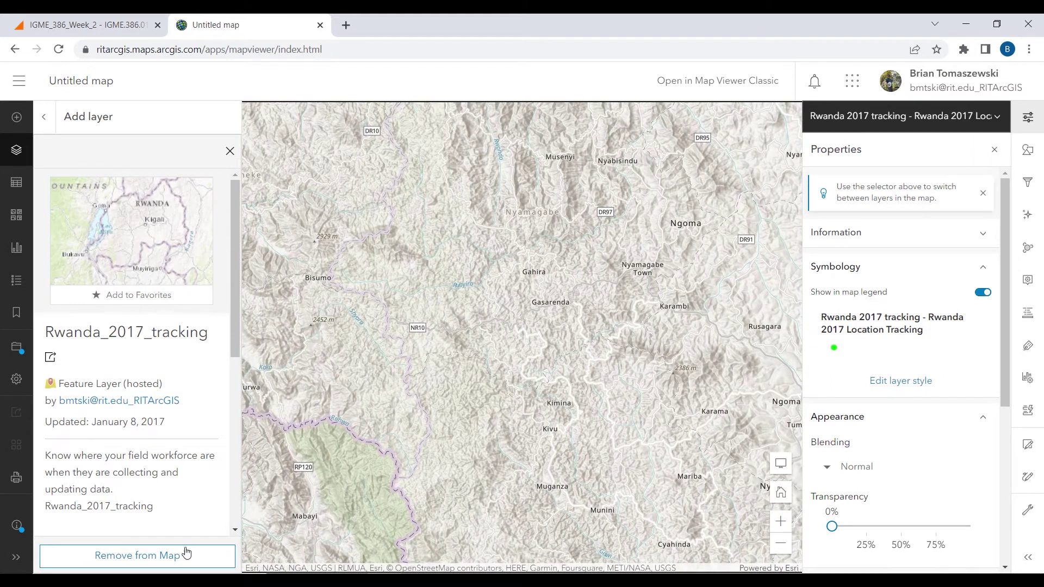
left_click(123, 555)
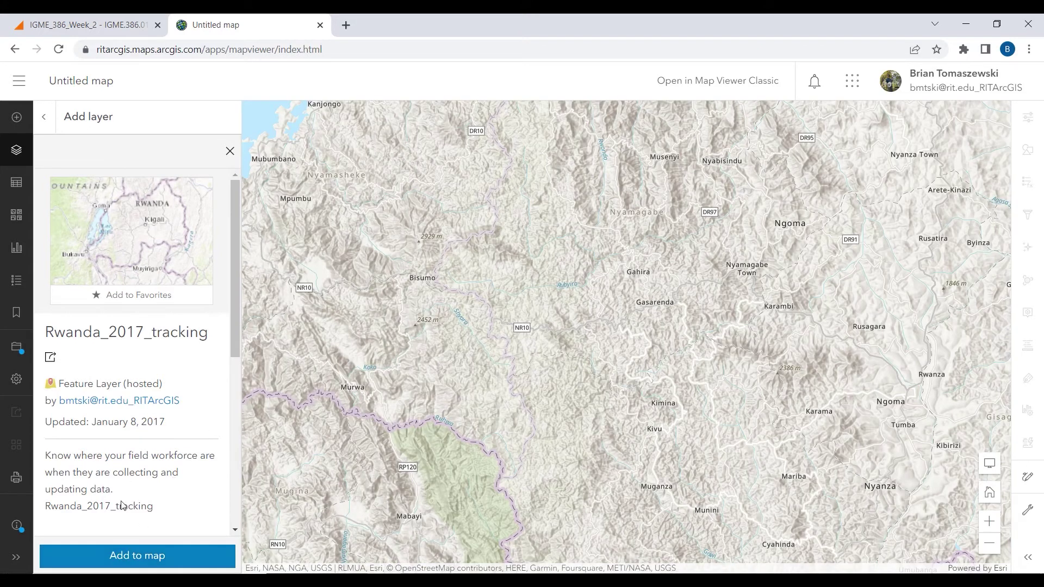
left_click(44, 116)
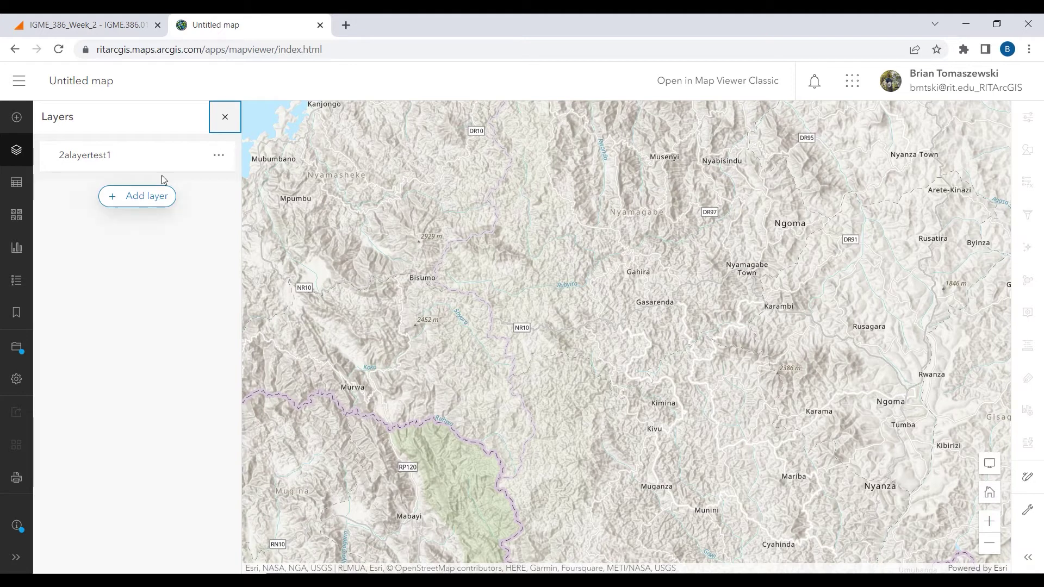
Step: Browse the layers available from My Organization as sources for the map
left_click(152, 199)
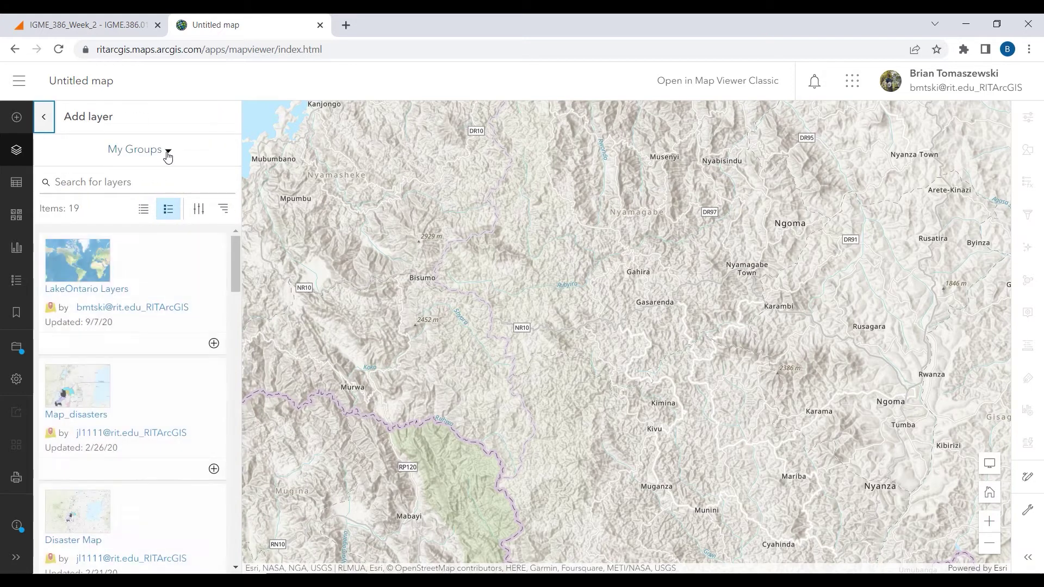
left_click(167, 152)
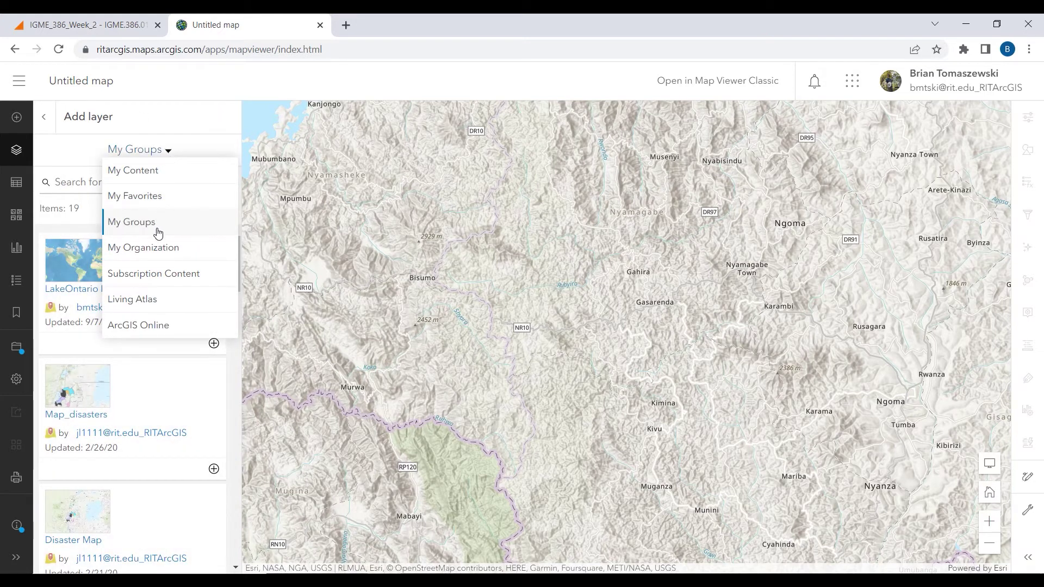
left_click(153, 250)
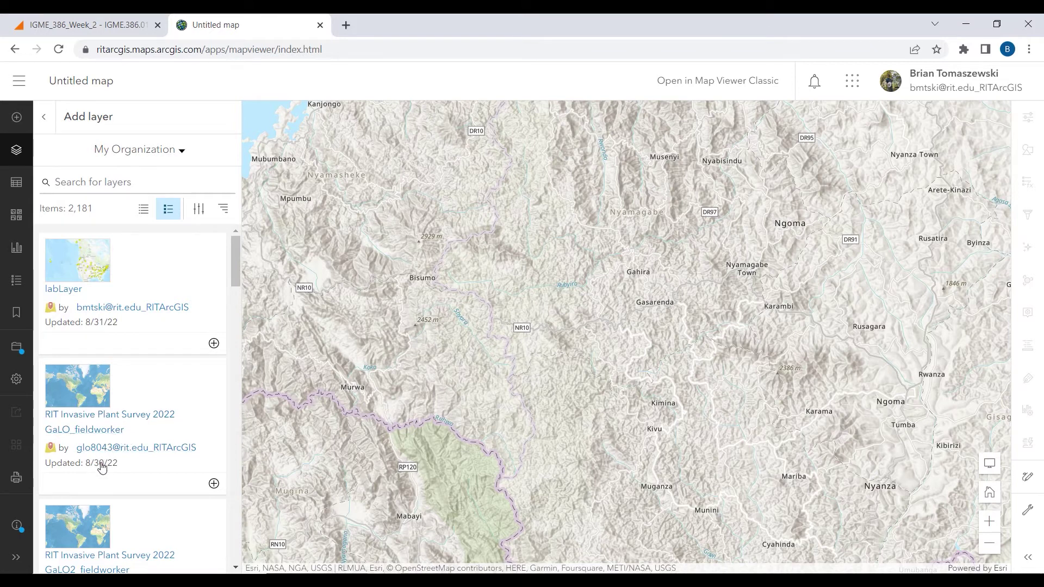
left_click_drag(232, 275, 234, 370)
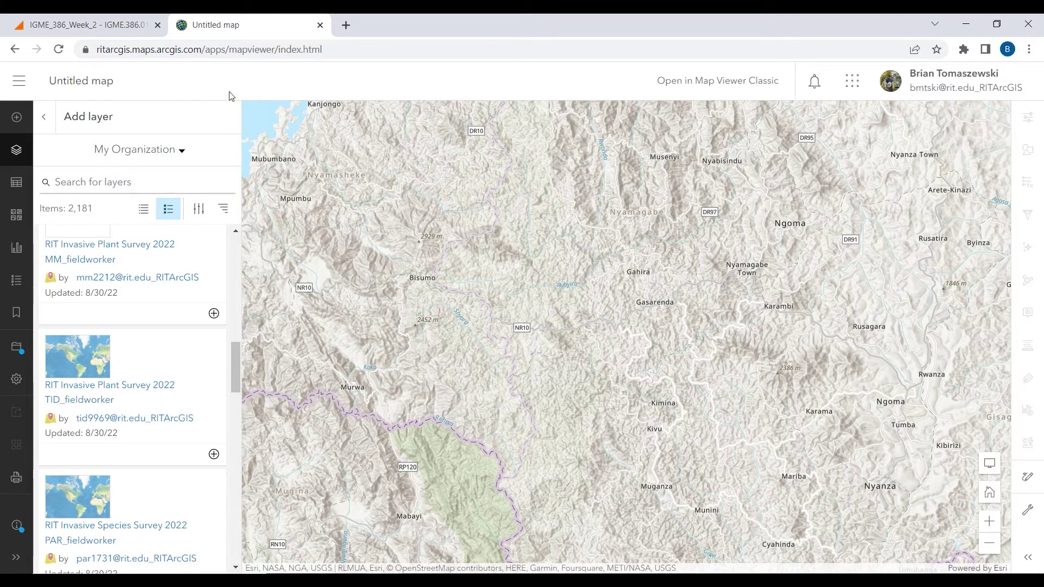
Step: Find U.S. Marine Protected Areas Inventory - OGC Features among the ArcGIS Online layers, read its description, and add it to the map
left_click(180, 152)
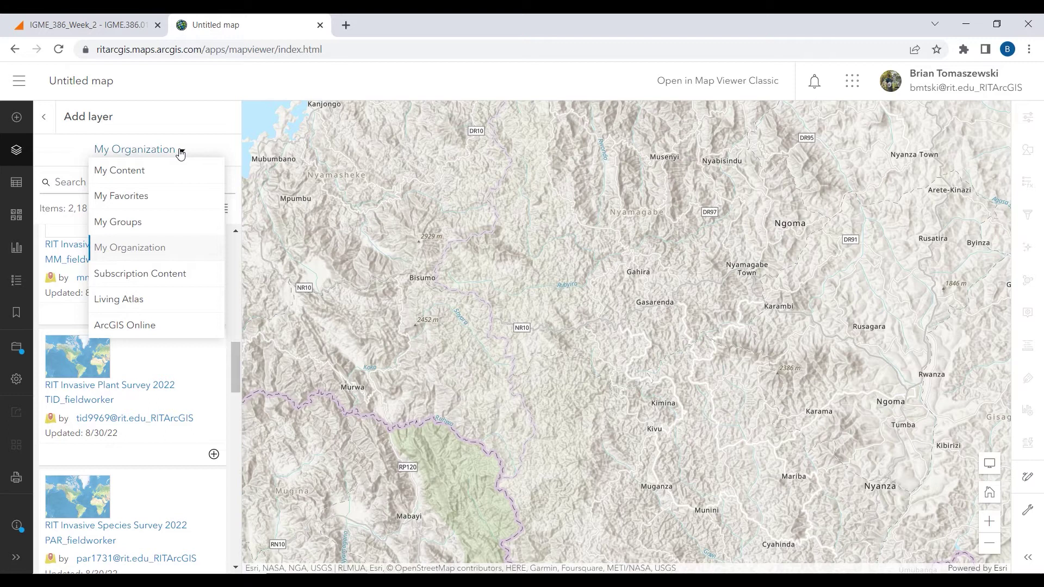
left_click(190, 325)
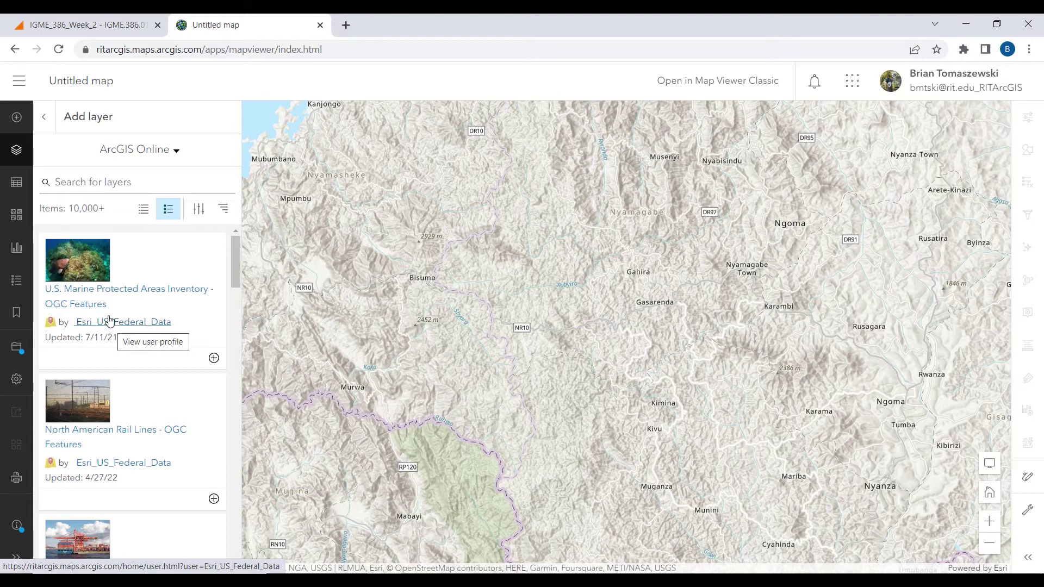
left_click(106, 296)
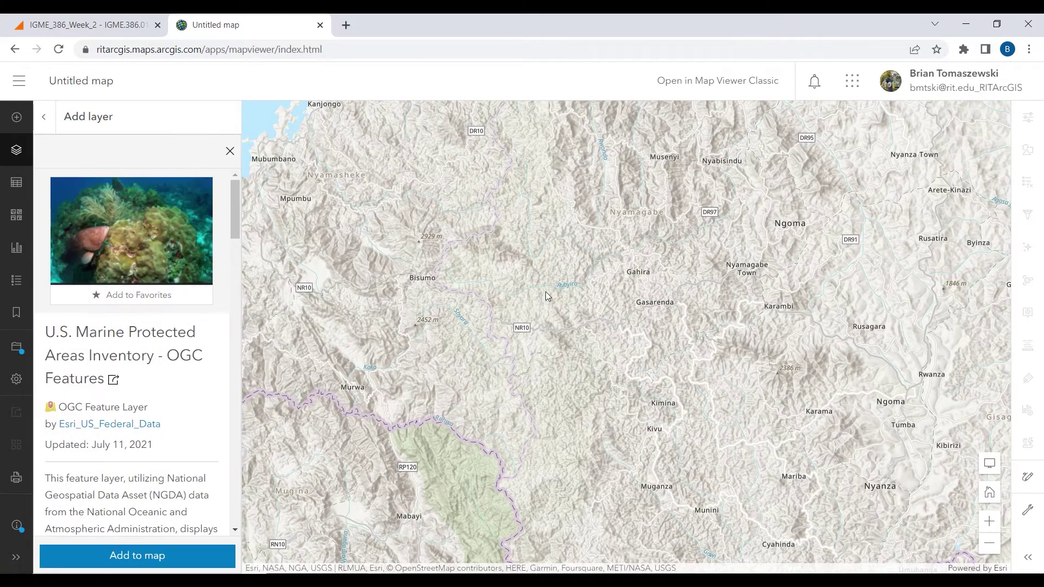
scroll(169, 438, "down", 3)
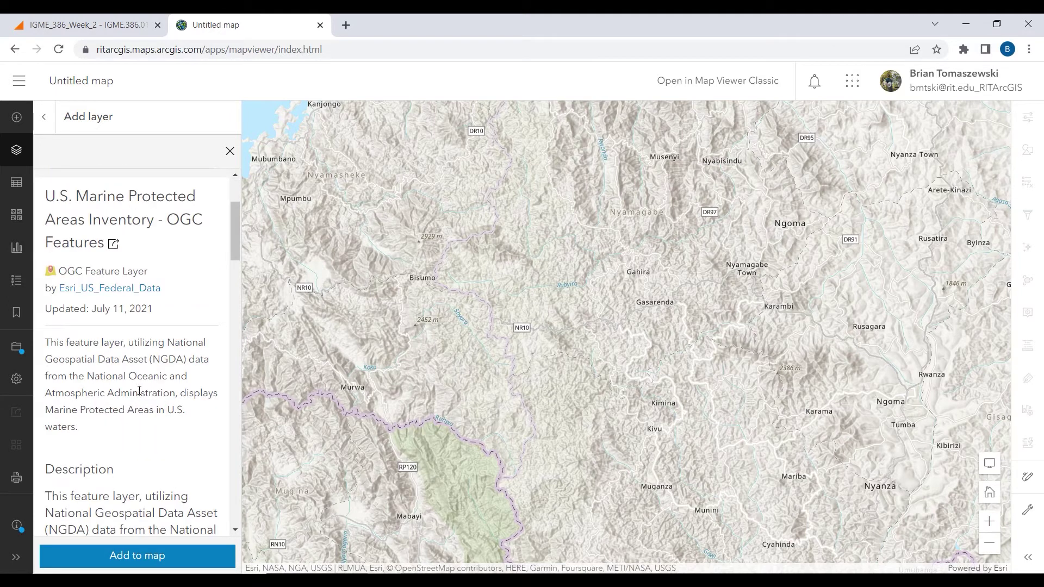
scroll(141, 381, "down", 5)
left_click(139, 556)
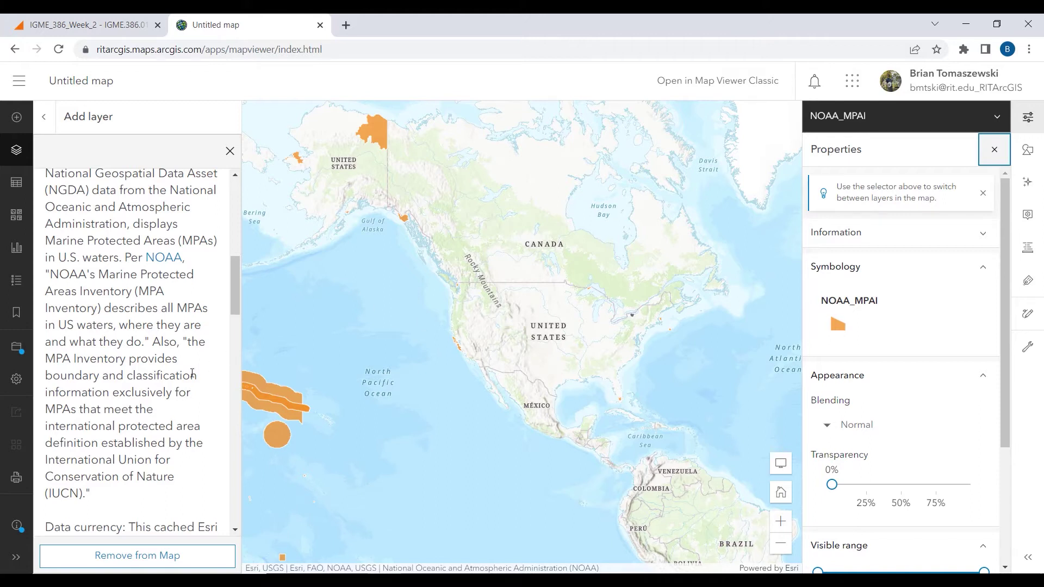
Step: Examine the marine protected areas on the map across the Pacific, the northeastern United States, and Lake Huron
scroll(237, 279, "up", 1)
scroll(237, 280, "up", 5)
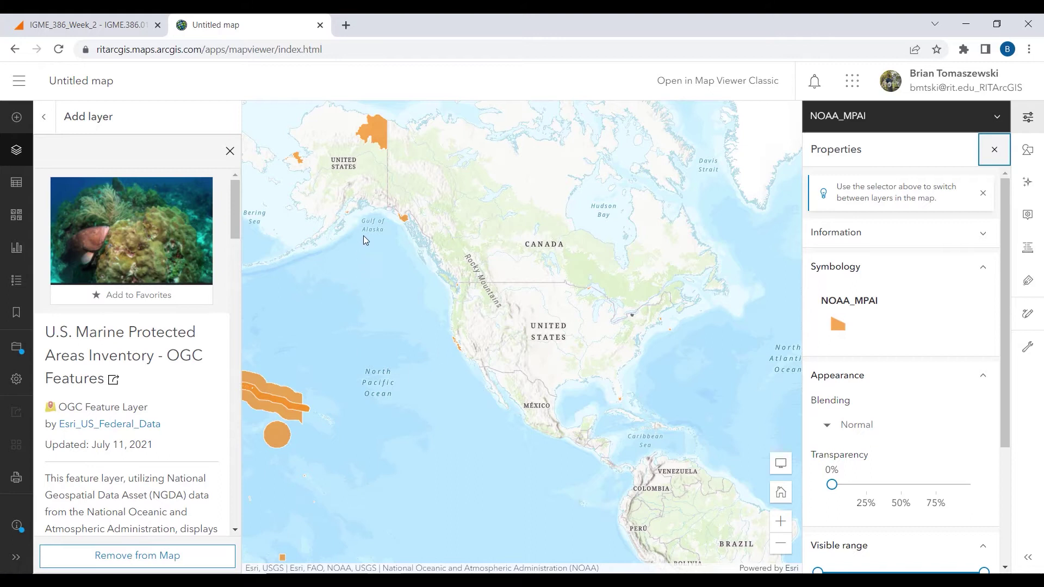
left_click_drag(379, 238, 525, 240)
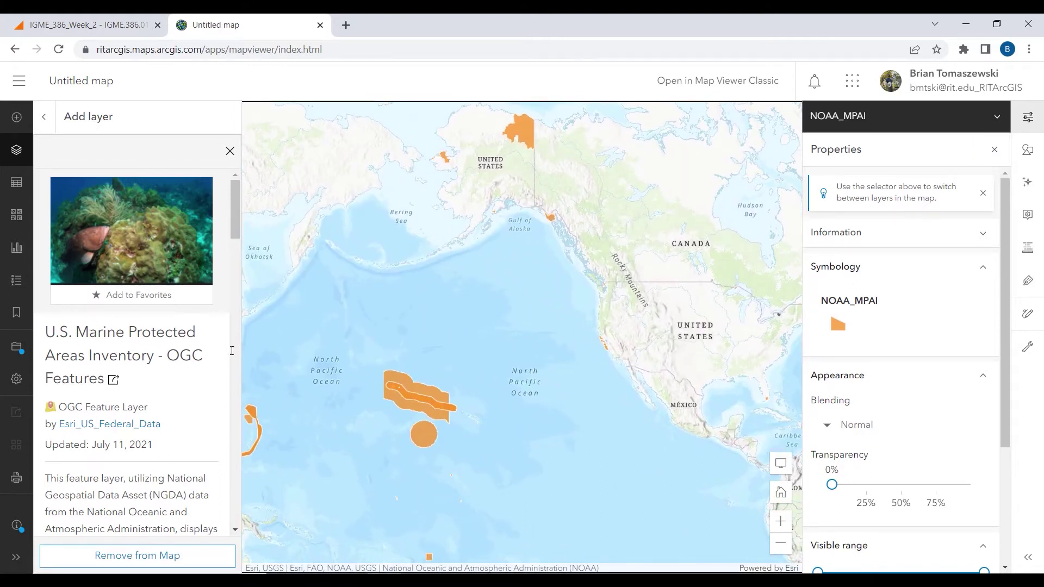
left_click_drag(462, 327, 326, 329)
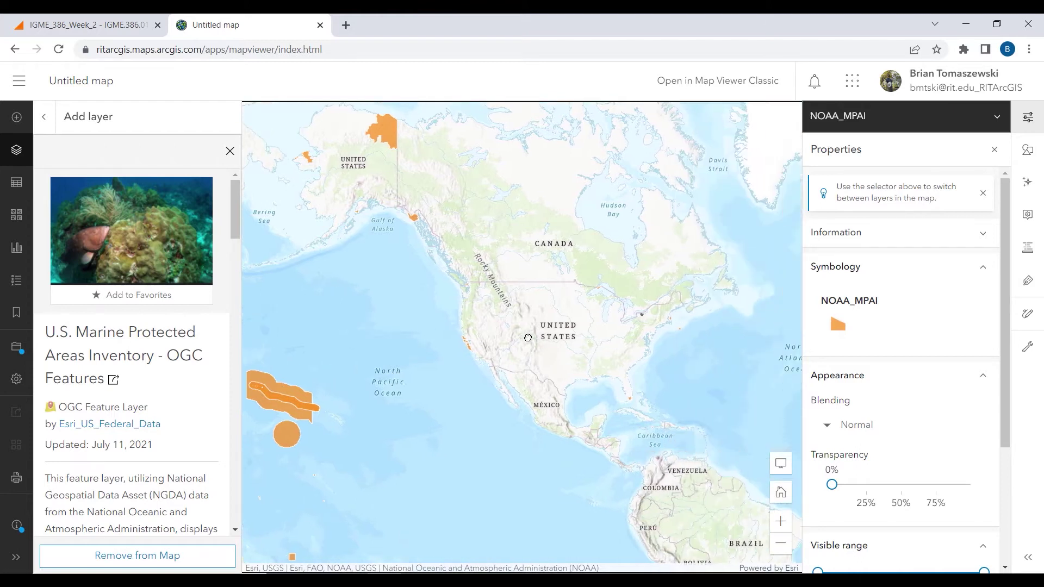
scroll(611, 308, "up", 3)
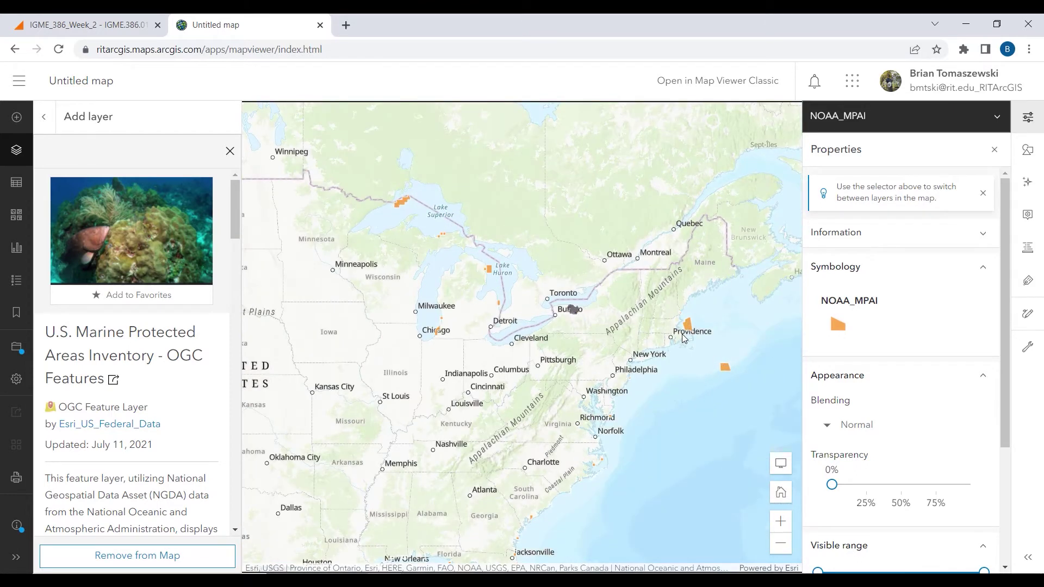
scroll(577, 290, "up", 2)
scroll(575, 299, "up", 2)
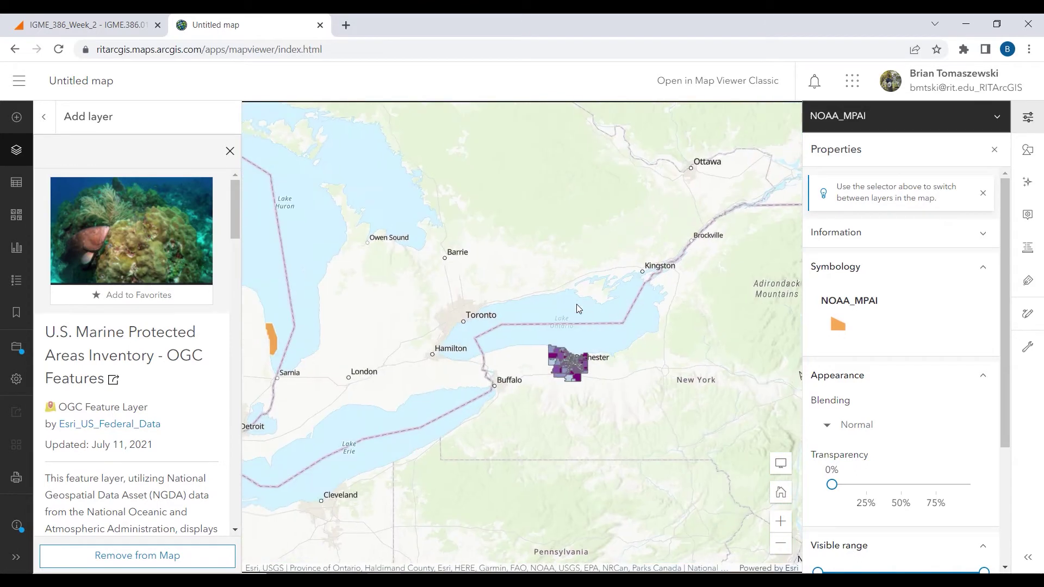
left_click_drag(274, 348, 381, 365)
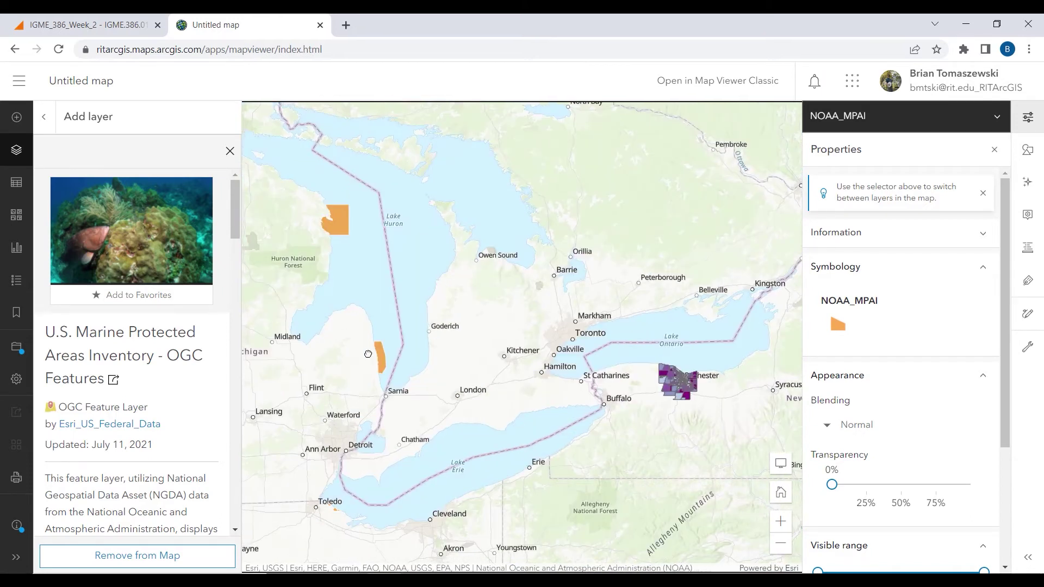
scroll(380, 361, "up", 2)
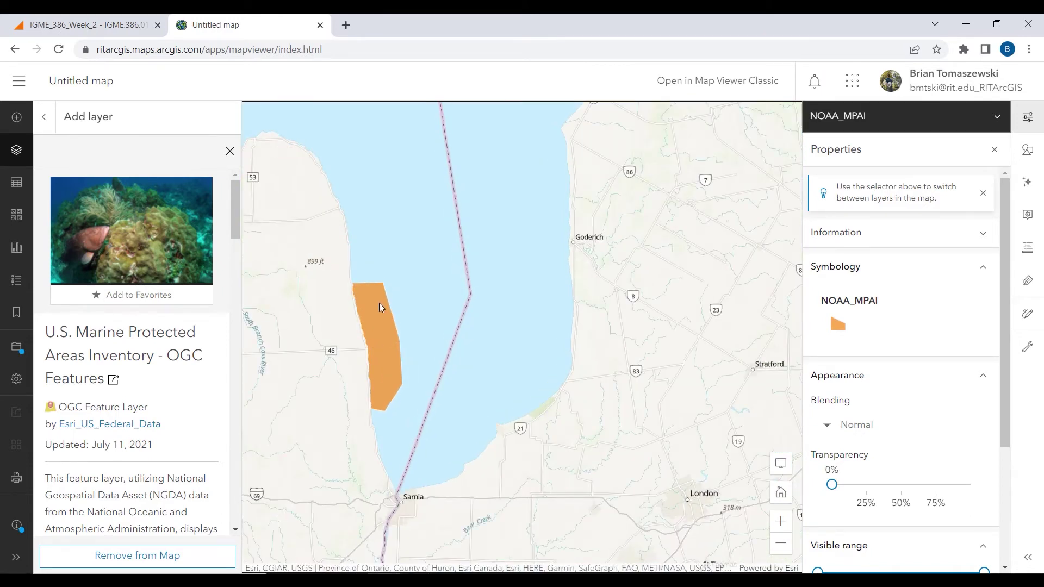
scroll(383, 324, "down", 2)
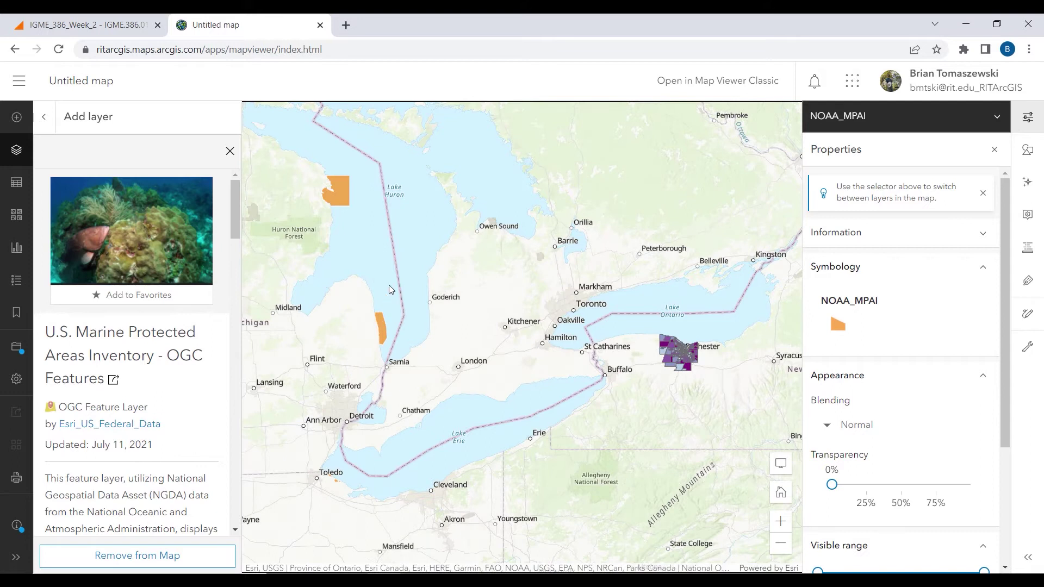
left_click_drag(335, 228, 432, 236)
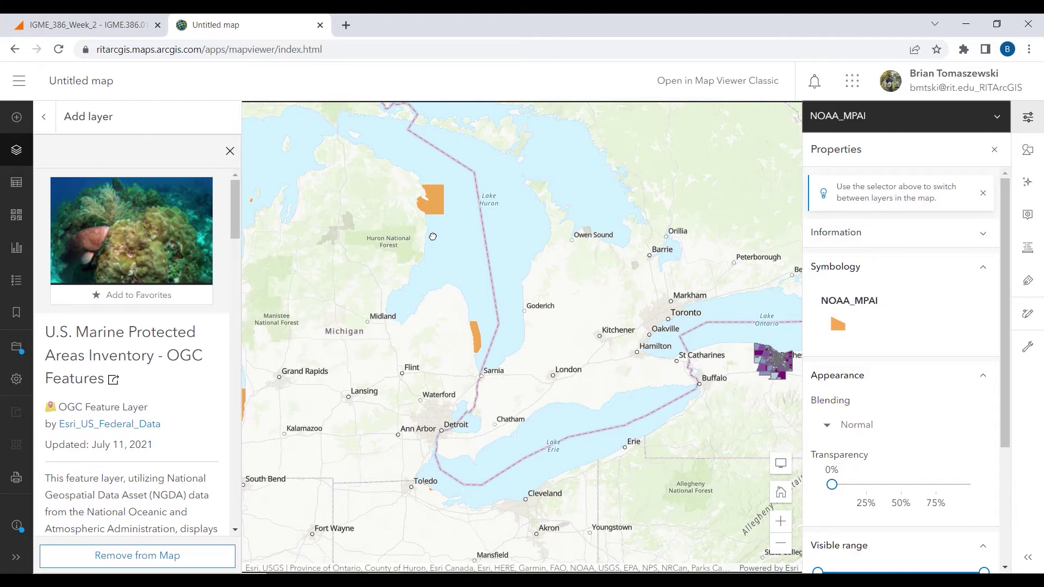
Step: Return to adding layers and search ArcGIS Online for "disaster"
left_click(43, 116)
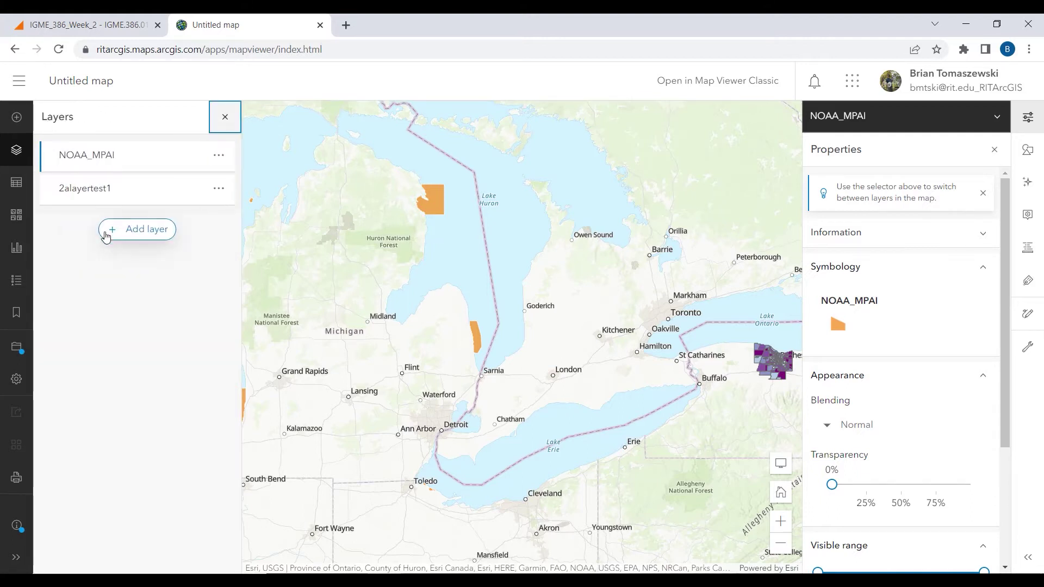
left_click(154, 226)
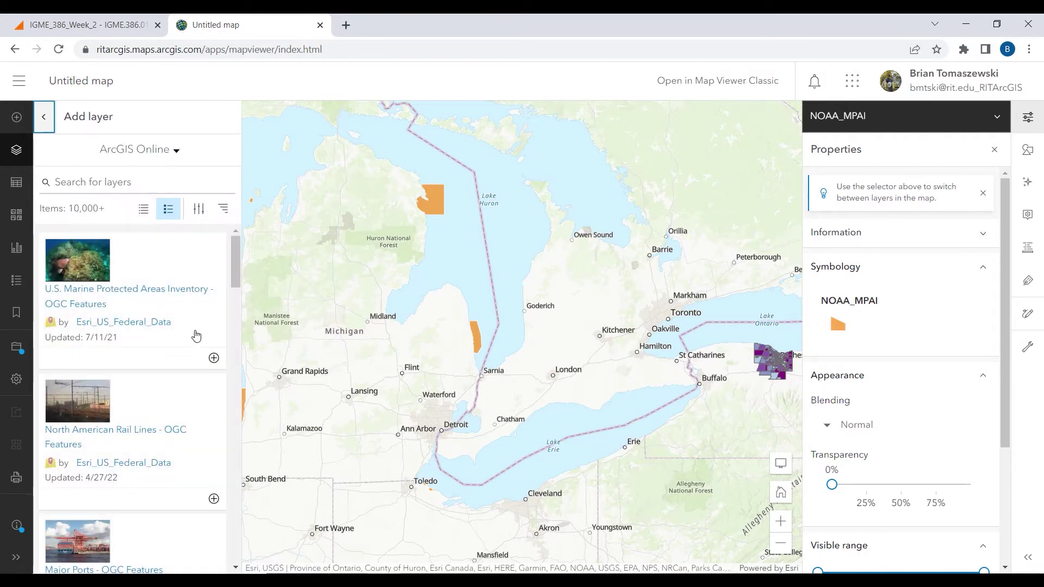
left_click_drag(236, 267, 254, 244)
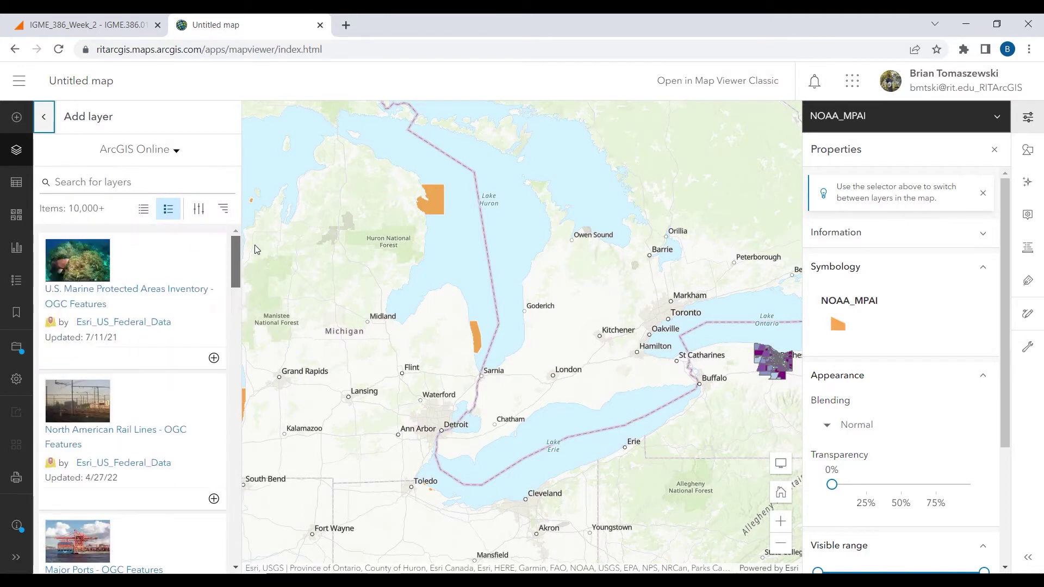
left_click(119, 184)
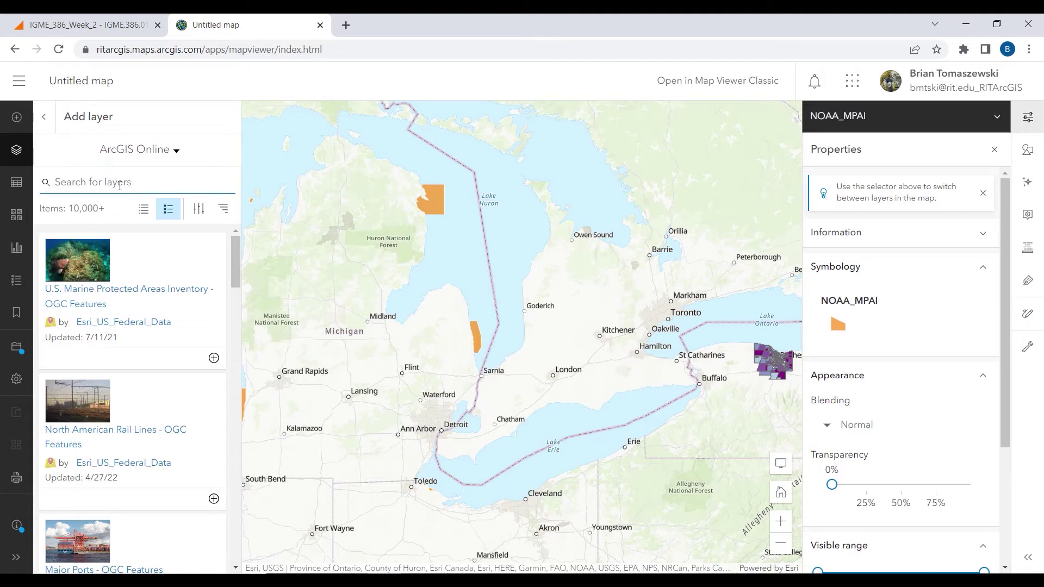
type("disaster")
key("Return")
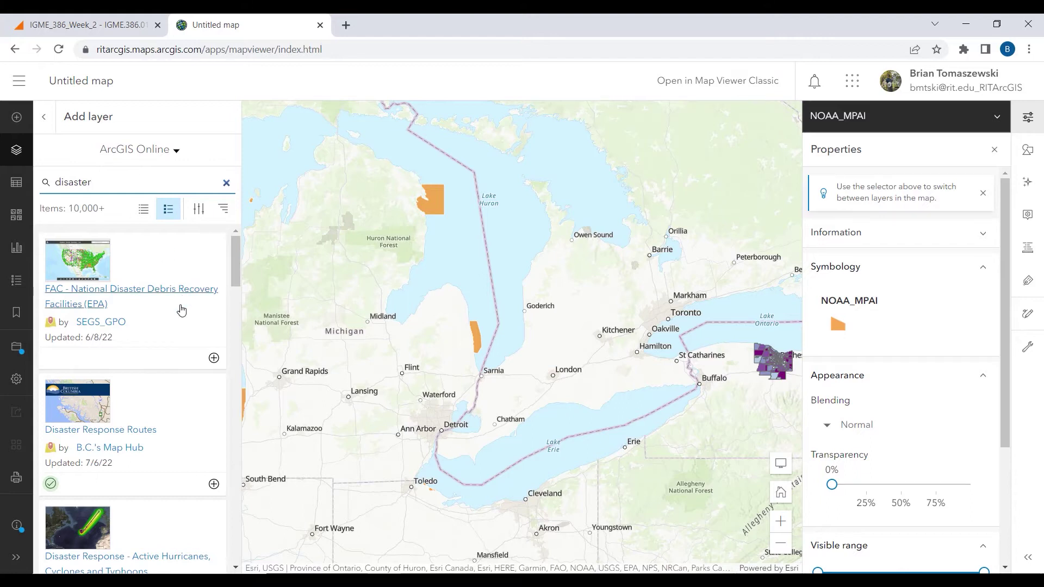
Step: Open the B.C.'s Map Hub site behind Disaster Response Routes, highlight its maps.arcgis.com address, and return to the untitled map
left_click(138, 454)
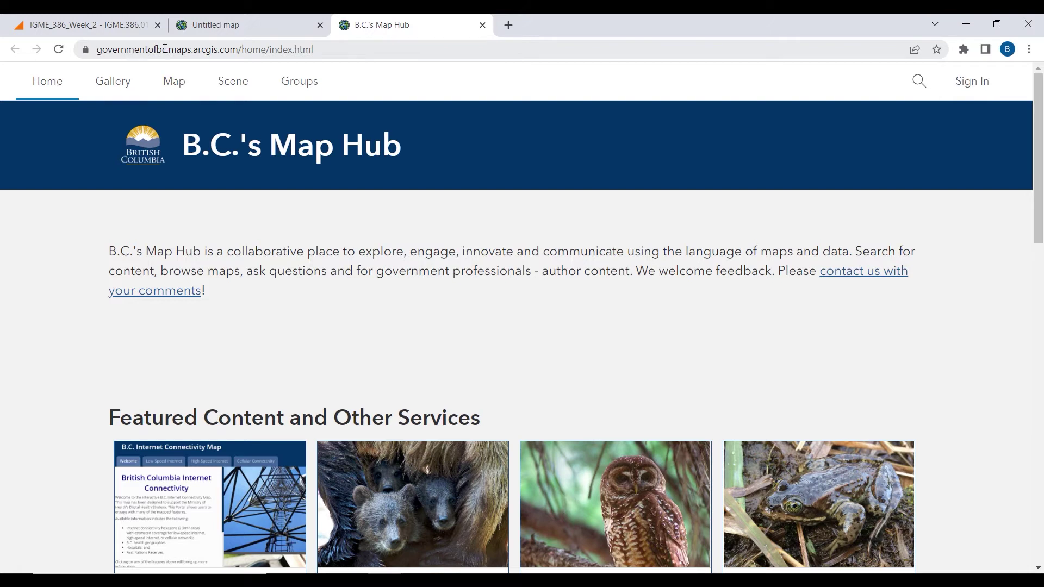
left_click_drag(102, 53, 261, 50)
left_click(217, 50)
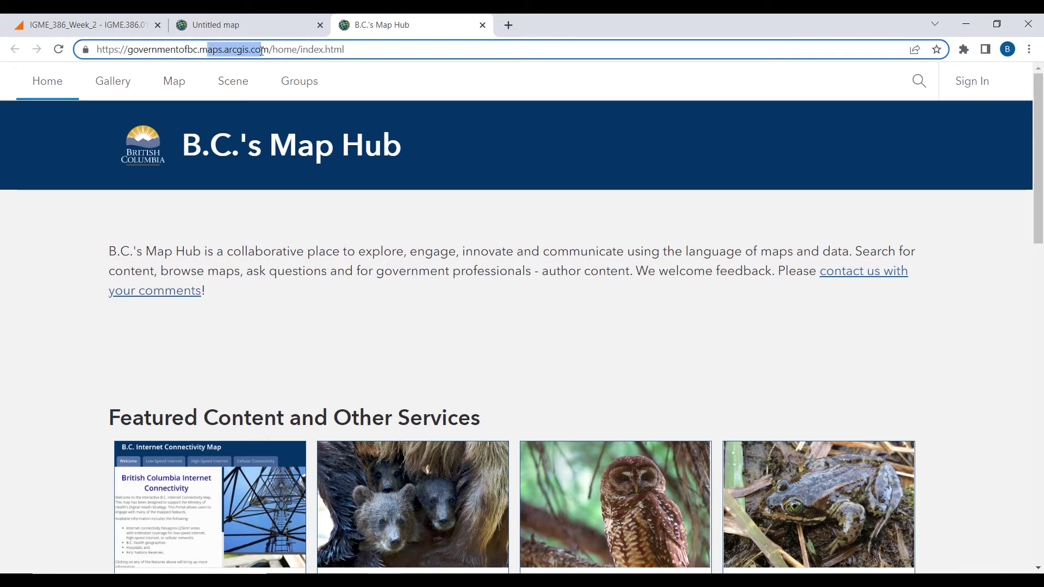
left_click(243, 24)
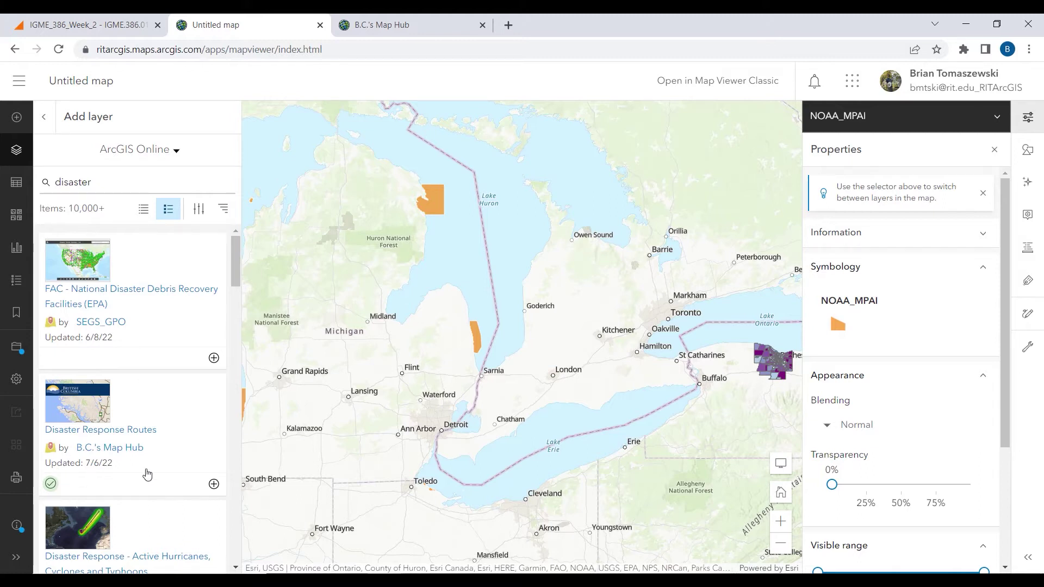
Step: Add the Disaster Response Routes layer from B.C.'s Map Hub and inspect southwestern British Columbia around Vancouver and Lytton for routes
mouse_move(51, 487)
left_click(213, 483)
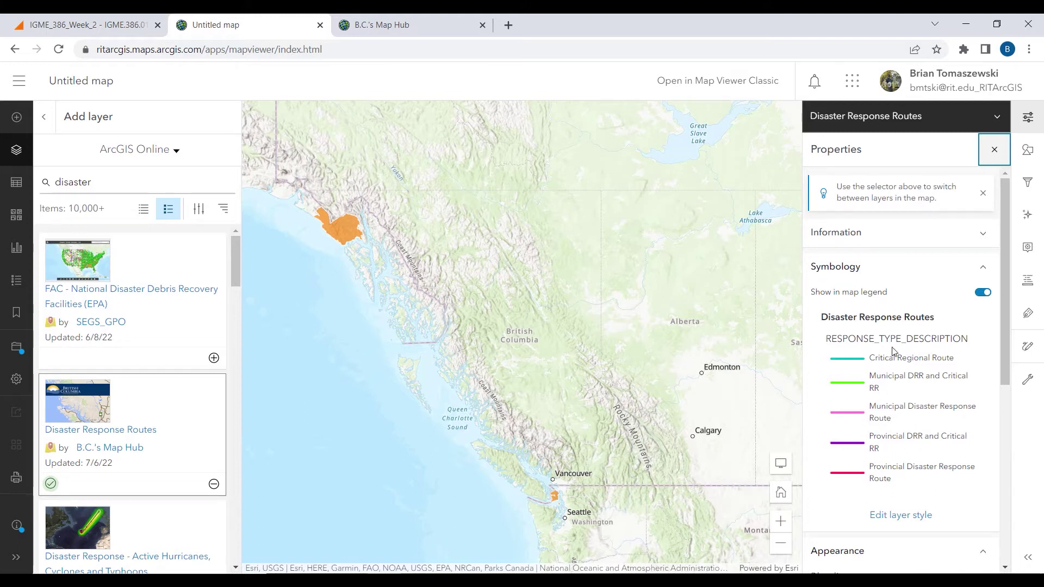
scroll(508, 448, "up", 1)
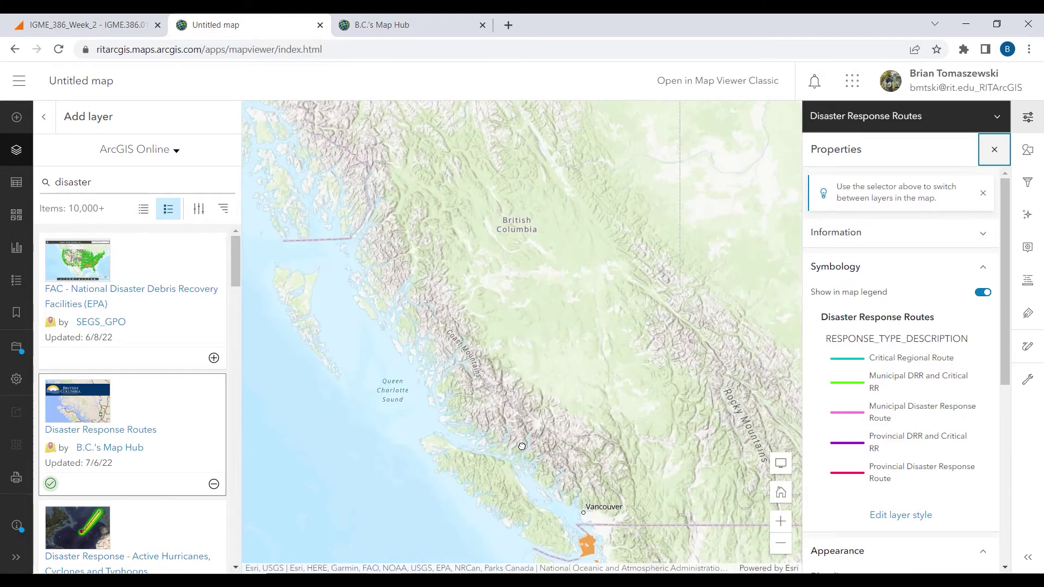
left_click_drag(545, 408, 491, 329)
scroll(500, 332, "up", 2)
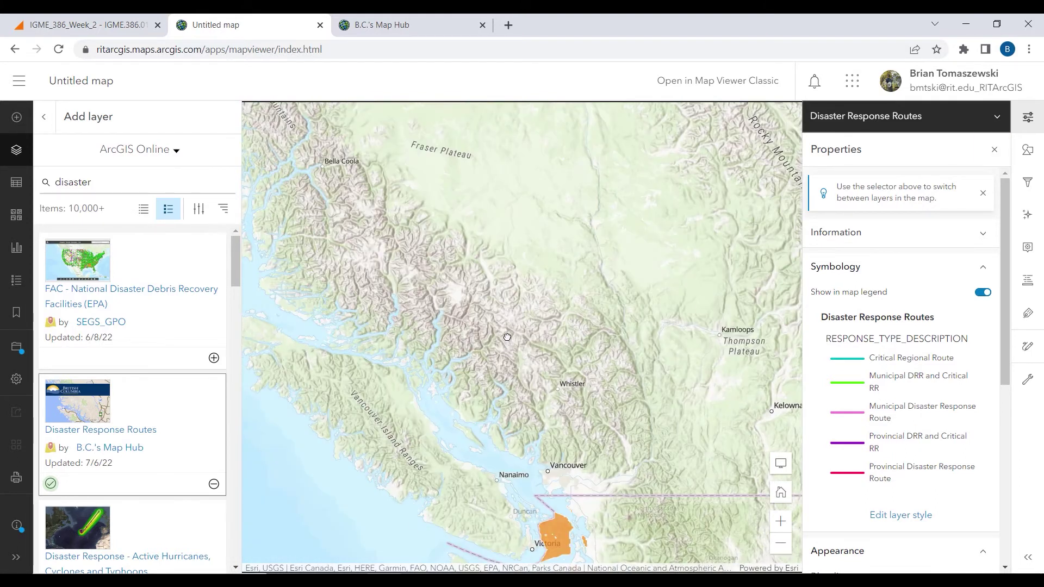
left_click_drag(508, 338, 282, 234)
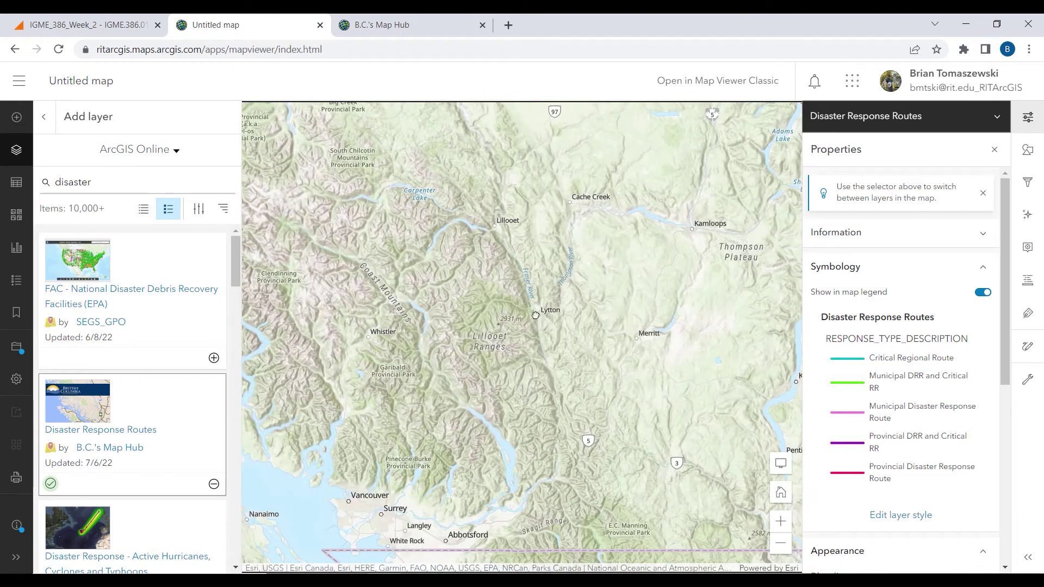
scroll(520, 348, "up", 2)
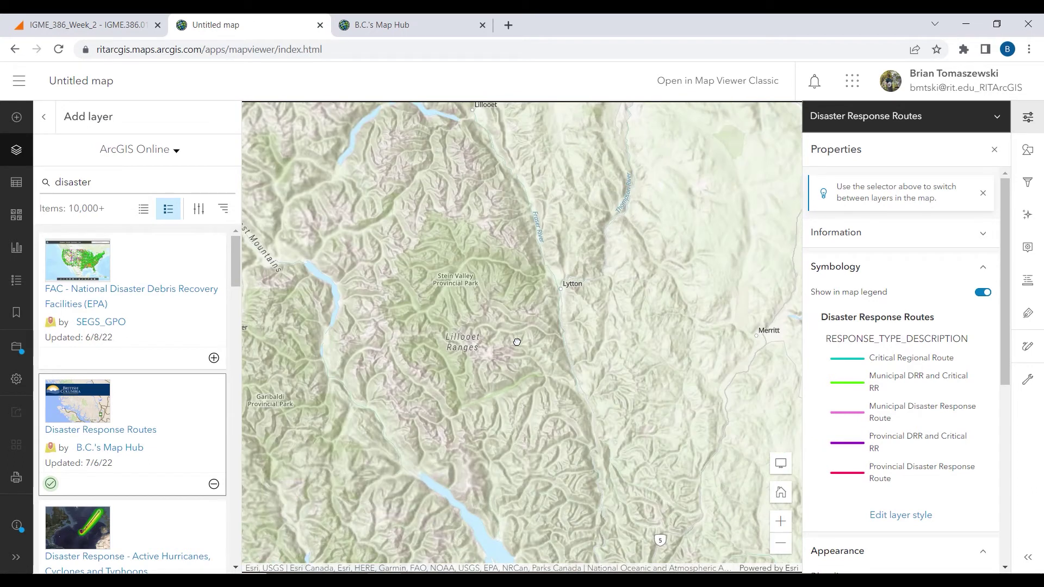
scroll(614, 373, "up", 1)
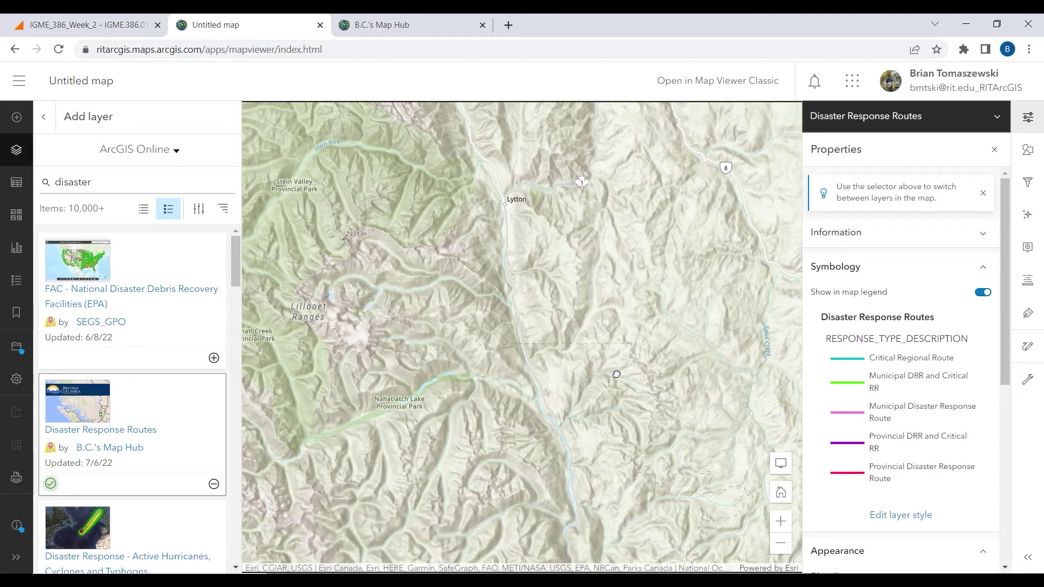
scroll(616, 374, "up", 1)
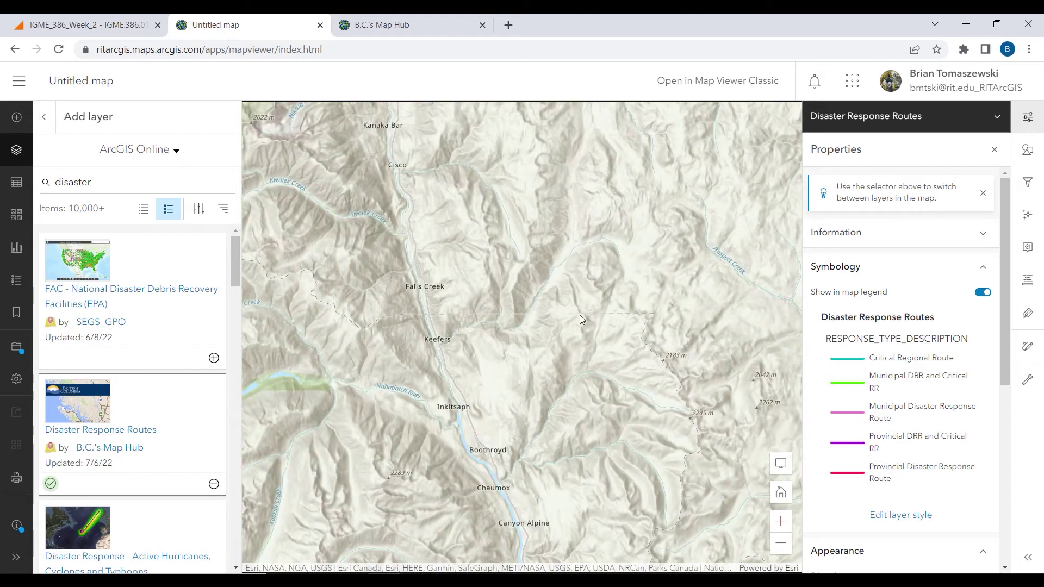
scroll(531, 307, "down", 1)
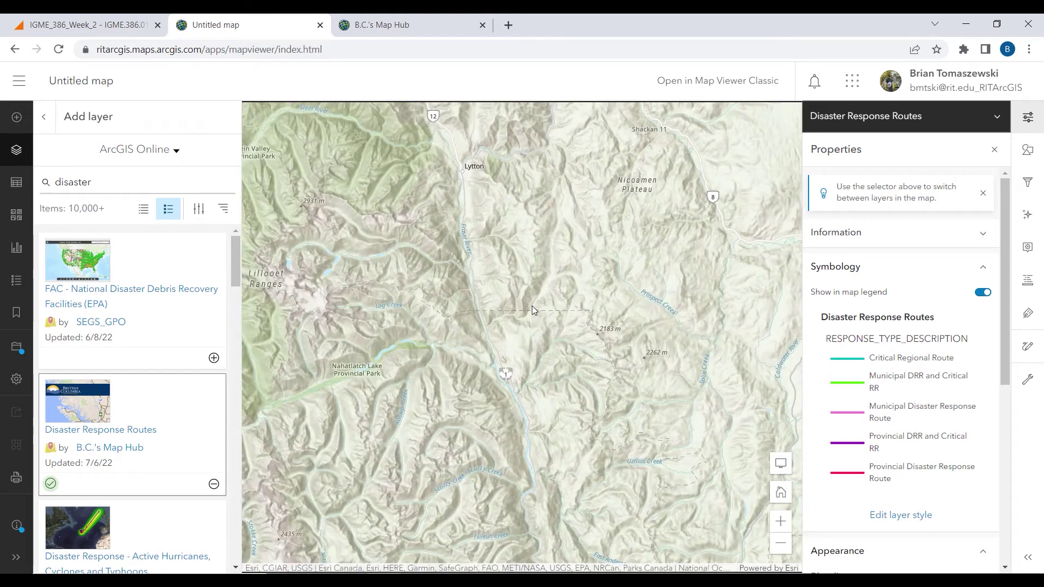
scroll(532, 306, "down", 1)
scroll(513, 337, "down", 1)
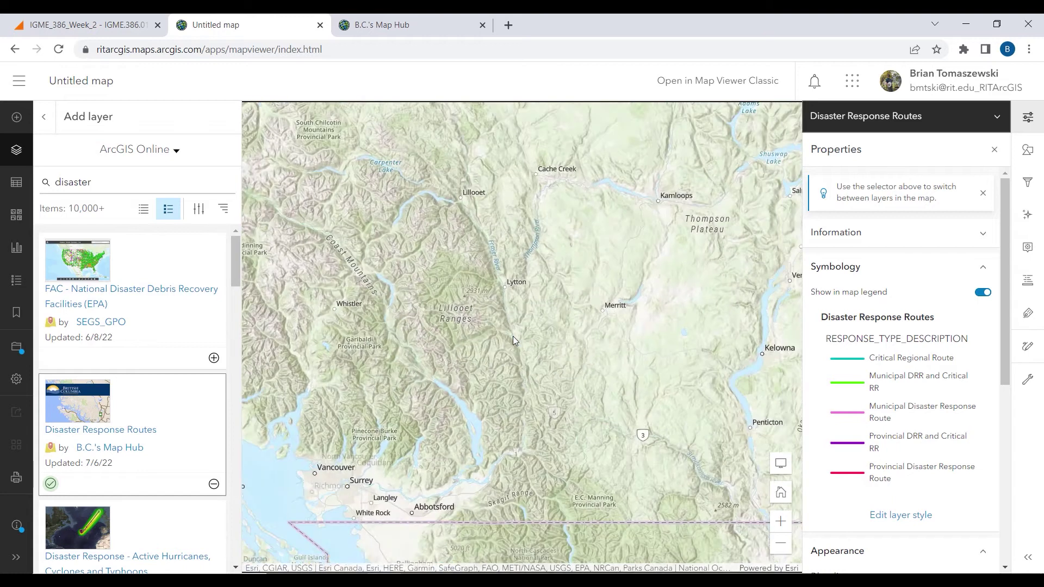
Step: Examine the disaster response routes along the border from Abbotsford and Langley to Surrey
scroll(544, 384, "up", 1)
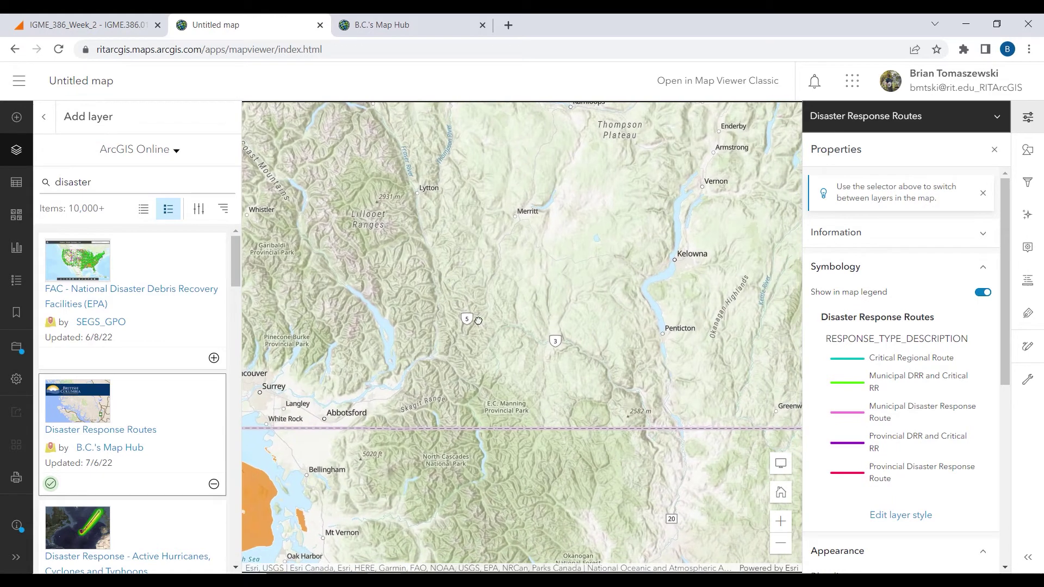
left_click_drag(310, 560, 596, 265)
scroll(523, 305, "up", 2)
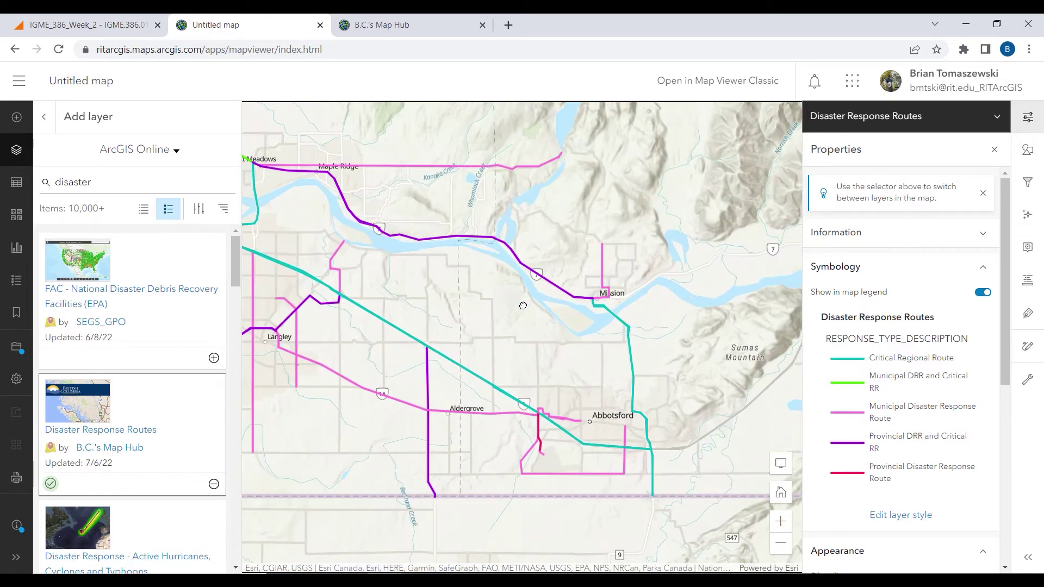
left_click_drag(447, 298, 641, 294)
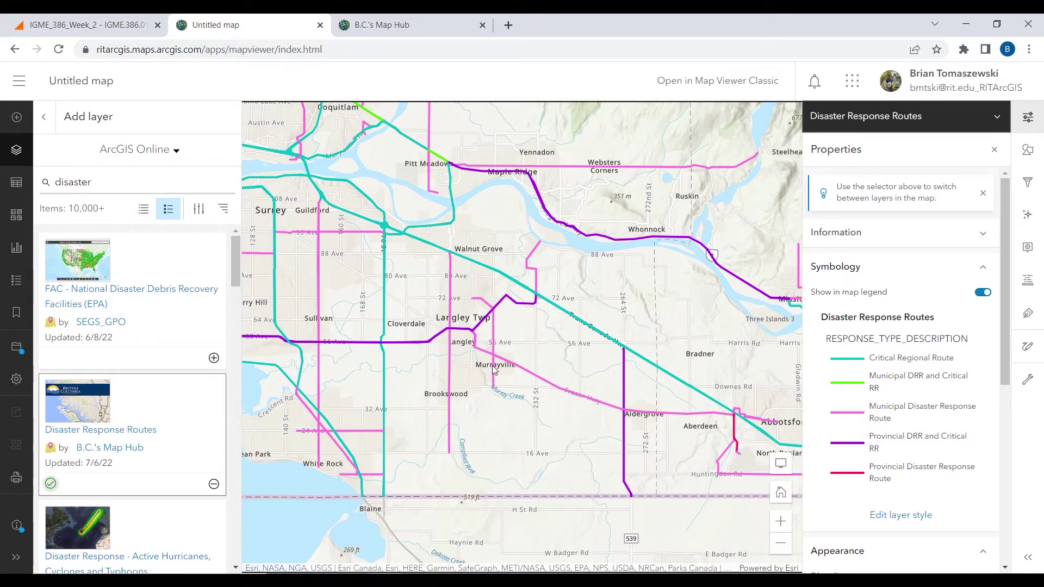
Step: Change the map's basemap to OpenStreetMap
left_click(17, 181)
left_click(17, 215)
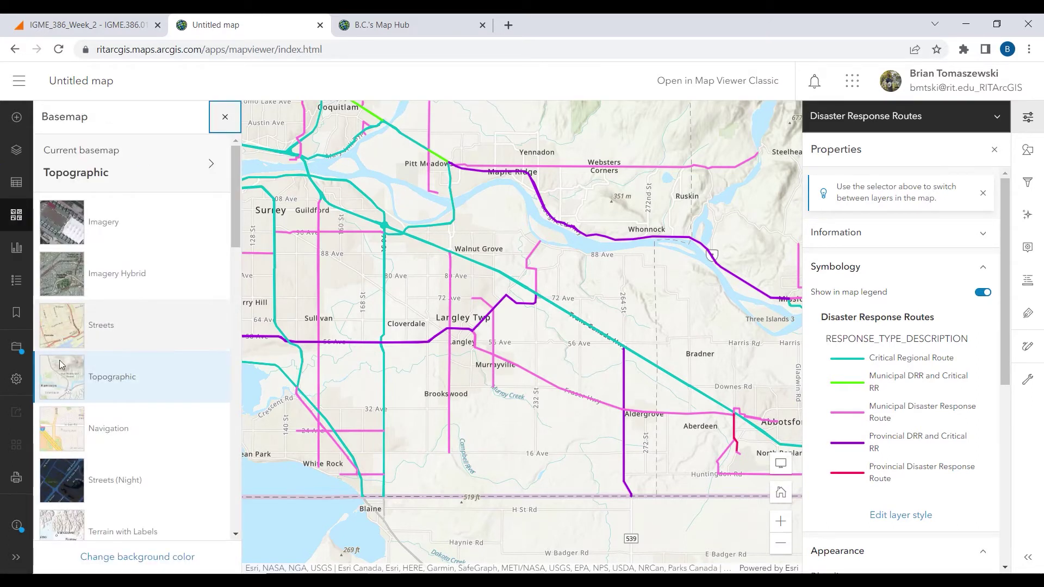
left_click(237, 179)
left_click_drag(237, 180, 237, 270)
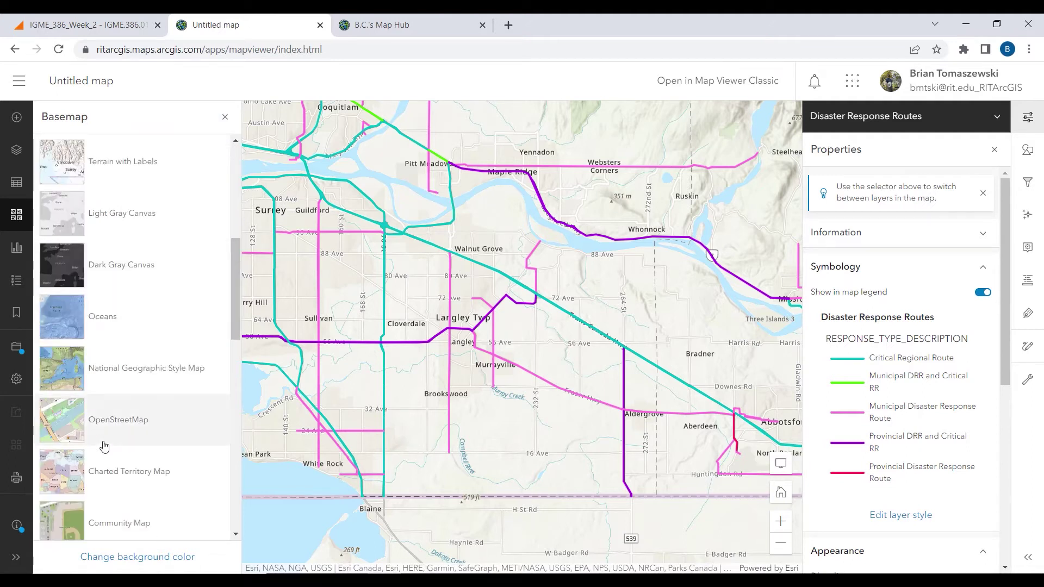
left_click(70, 431)
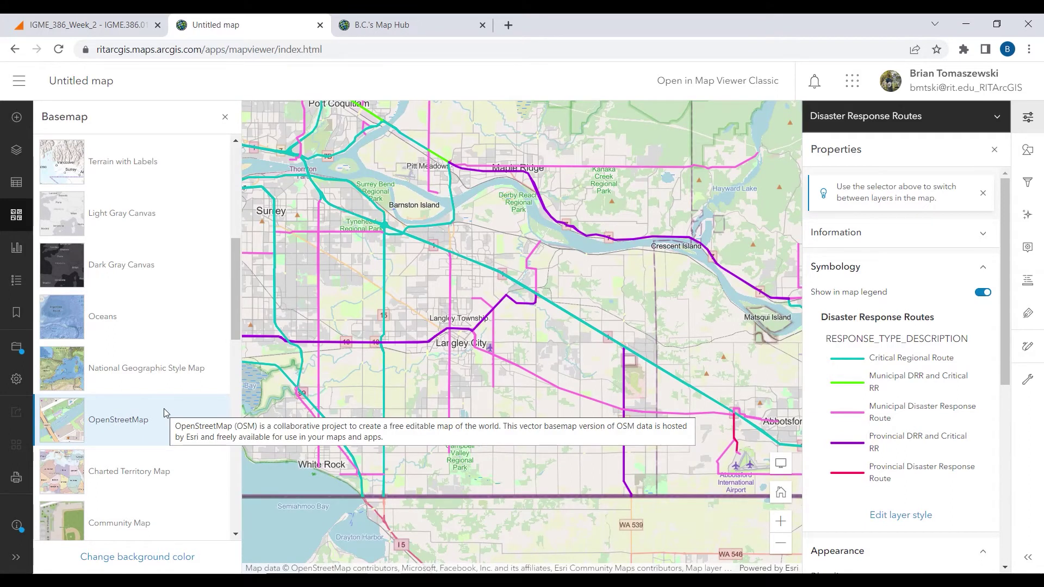
Step: Save the map with the title "class2b_test" in the default folder
left_click(15, 260)
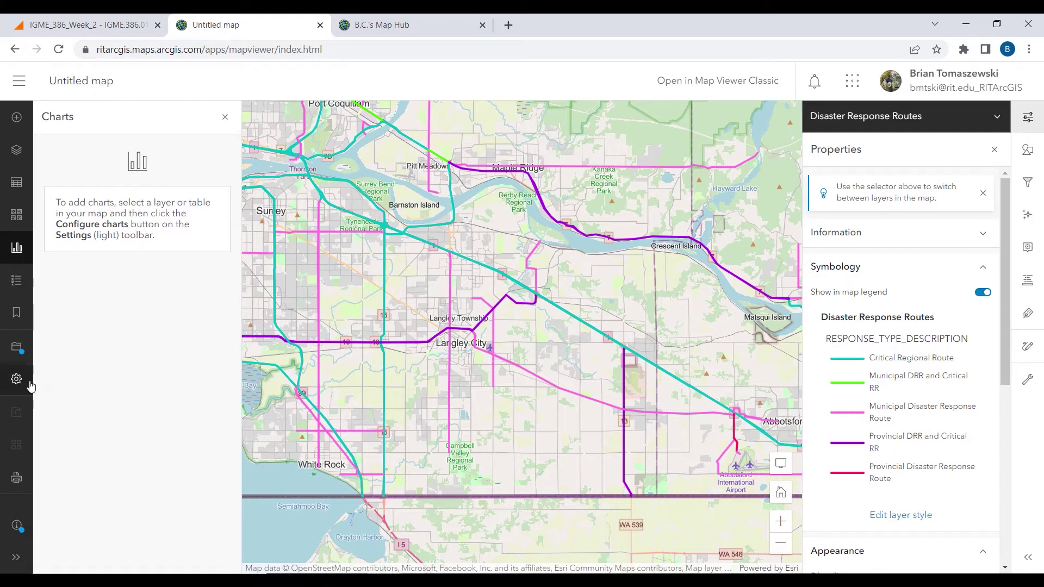
left_click(16, 354)
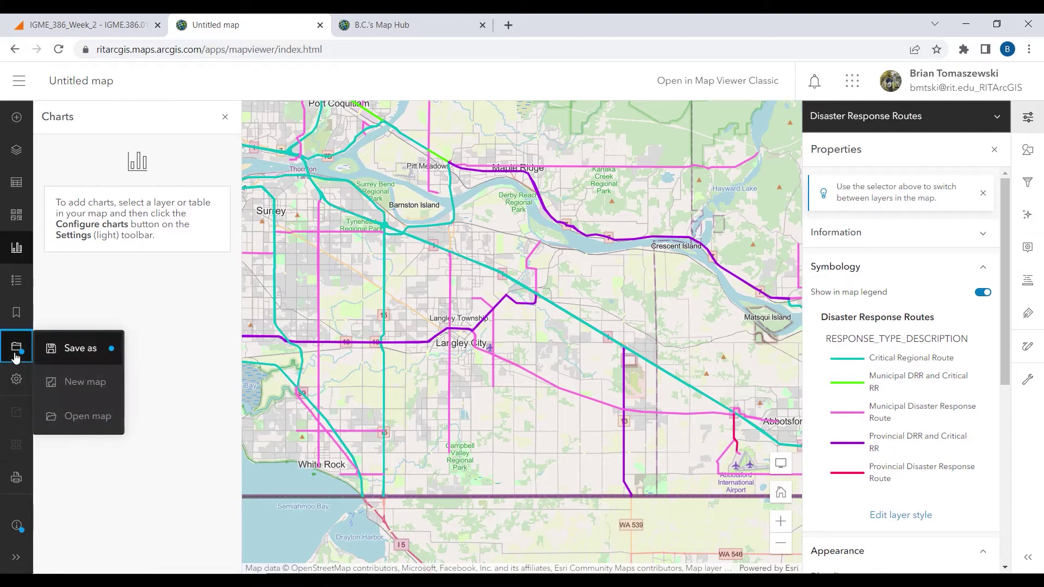
left_click(96, 350)
left_click_drag(458, 238, 330, 236)
type("class2")
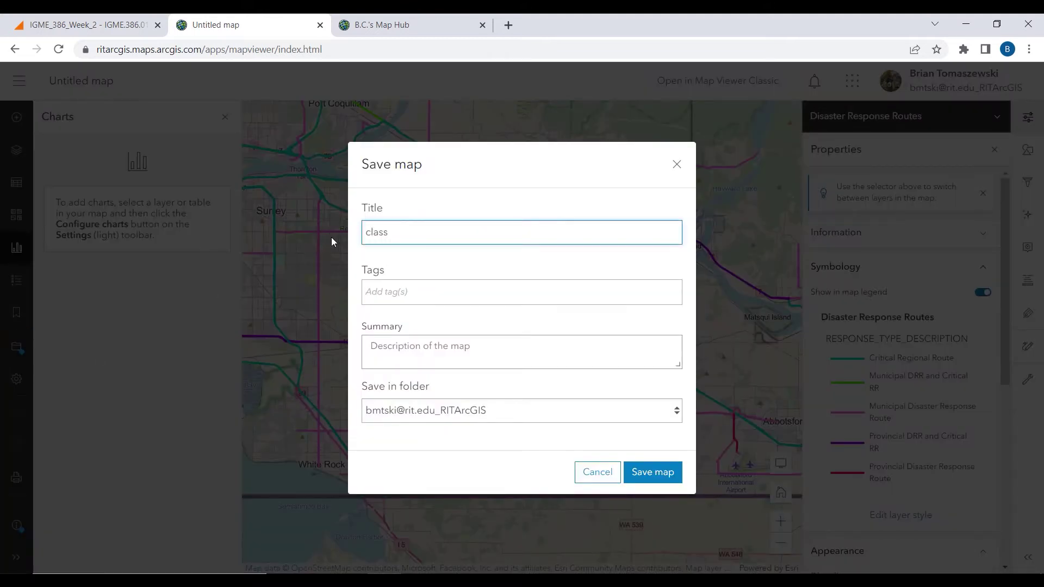
type("b_test")
left_click(674, 475)
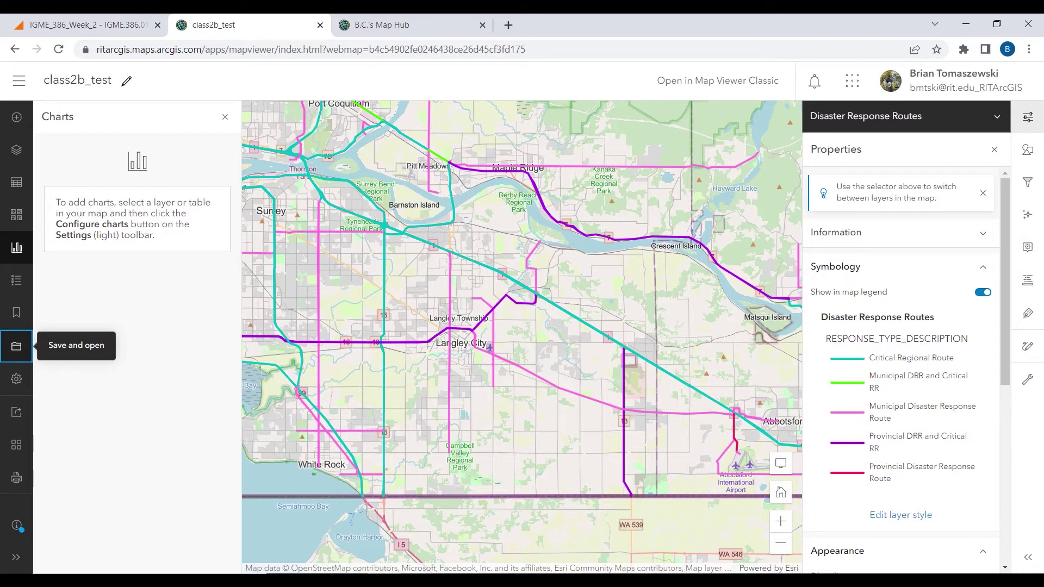
Step: Switch to PowerPoint and highlight the "Scene – 3D" bullet on the ArcGIS Online Quick Tour slide
key("alt+Tab")
left_click(294, 302)
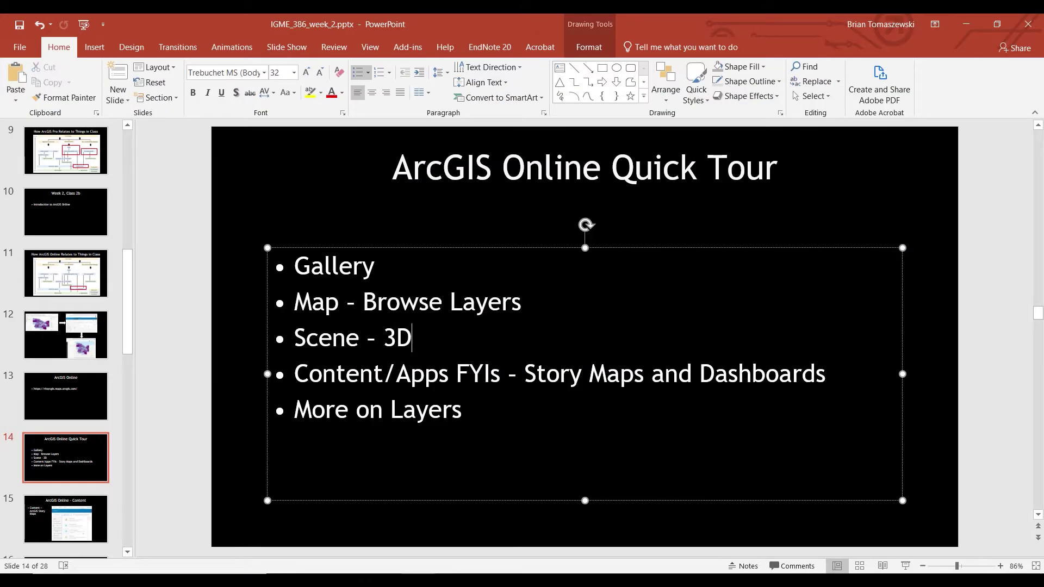
left_click_drag(294, 302, 325, 302)
left_click_drag(294, 373, 380, 373)
left_click(295, 338)
triple_click(308, 339)
Step: Return to the class2b_test map in the browser and open the Visualize New Developments scene in Scene Viewer
key("alt+Tab")
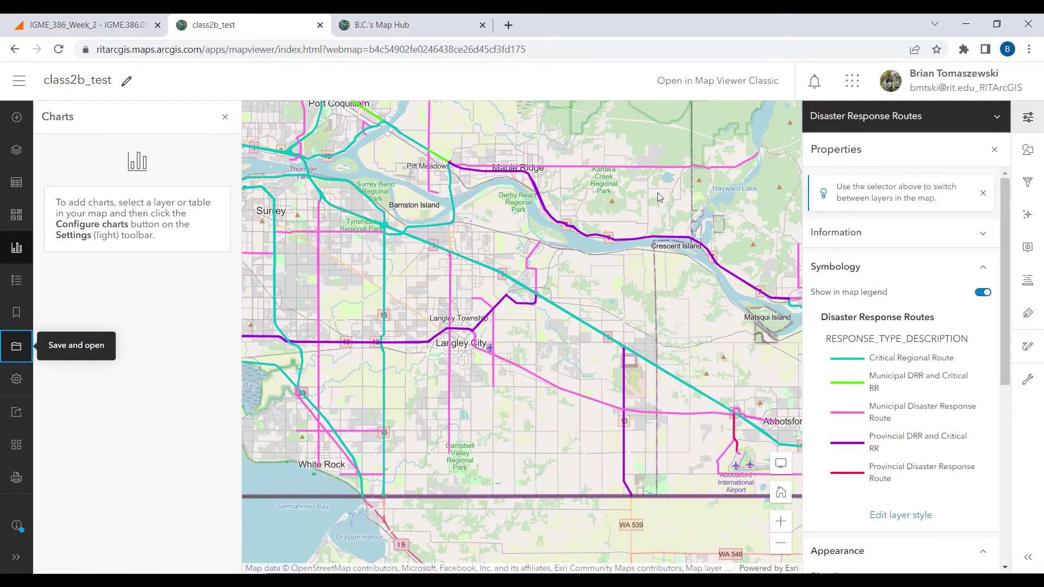
scroll(767, 353, "down", 1)
scroll(578, 270, "up", 3)
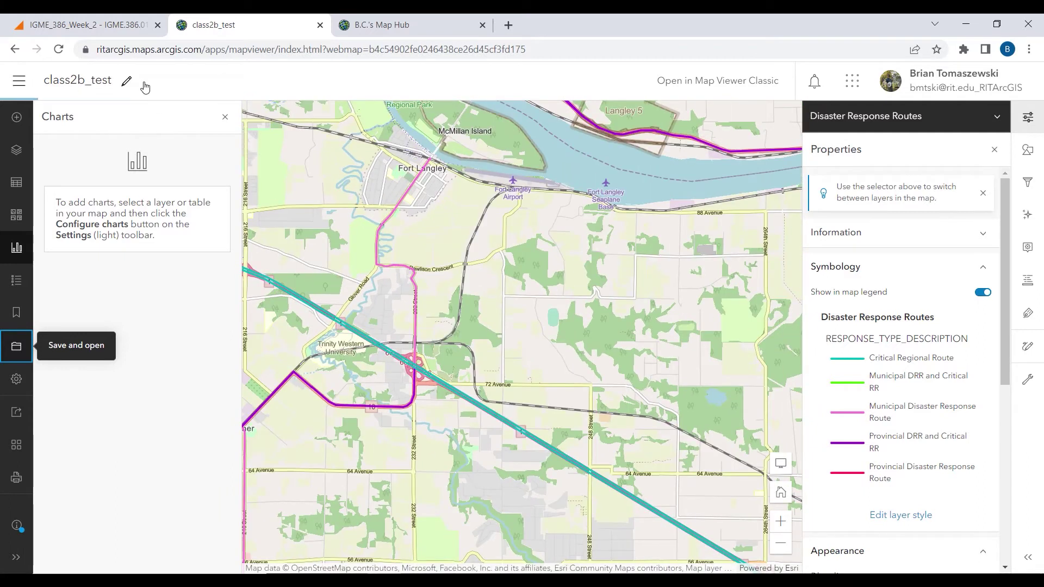
left_click(20, 82)
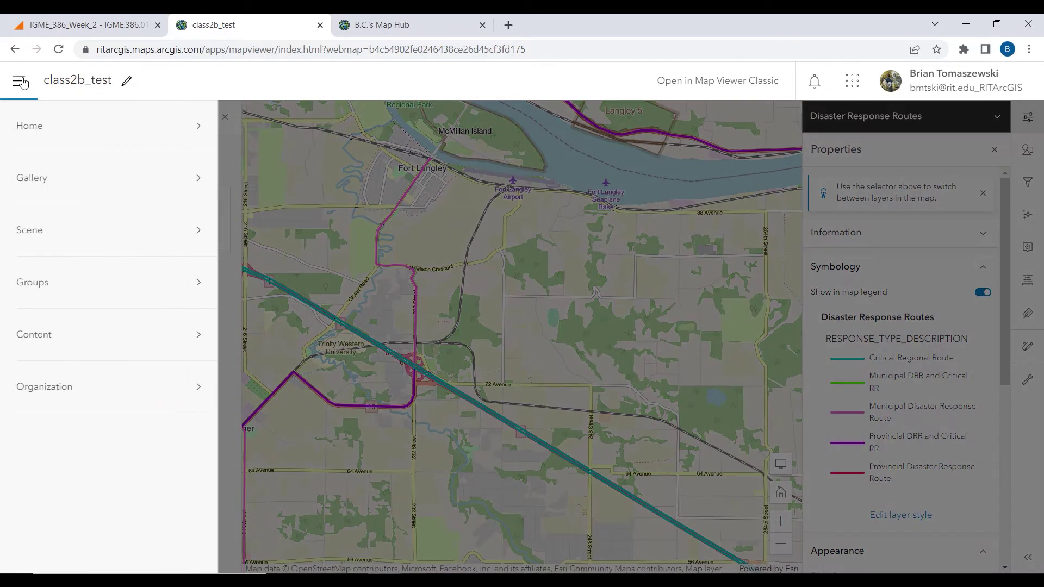
left_click(29, 240)
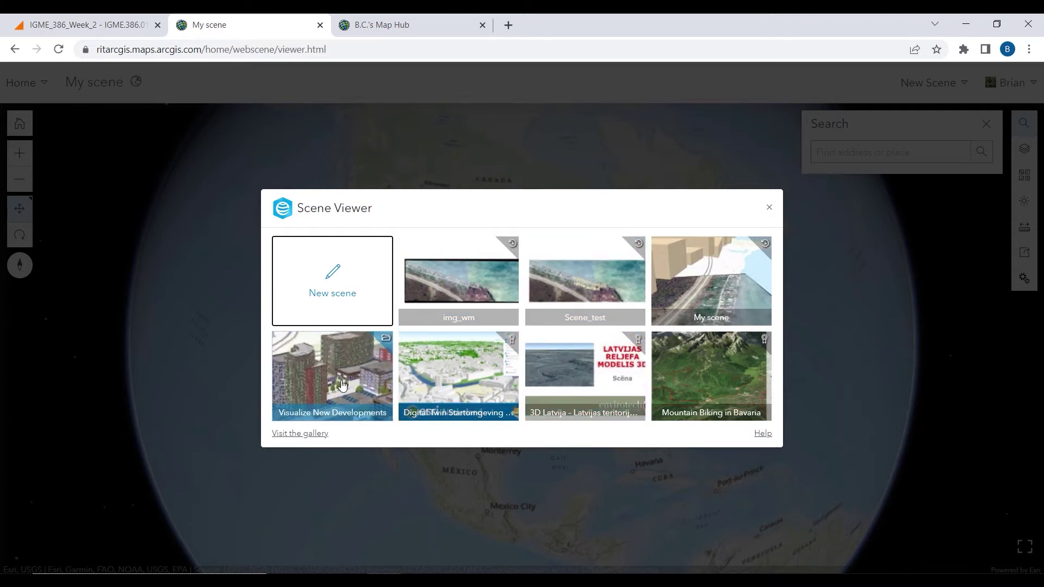
left_click(313, 394)
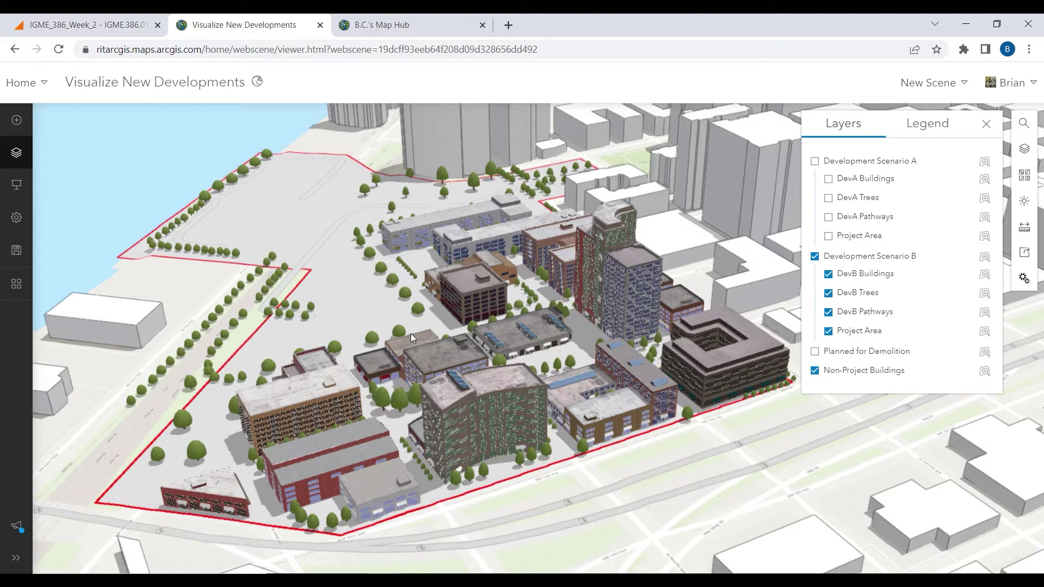
Step: Examine the whole Development Scenario B site in 3D from above and from a low angle against the city skyline
left_click_drag(340, 296, 229, 190)
left_click_drag(441, 350, 201, 326)
left_click_drag(366, 323, 624, 369)
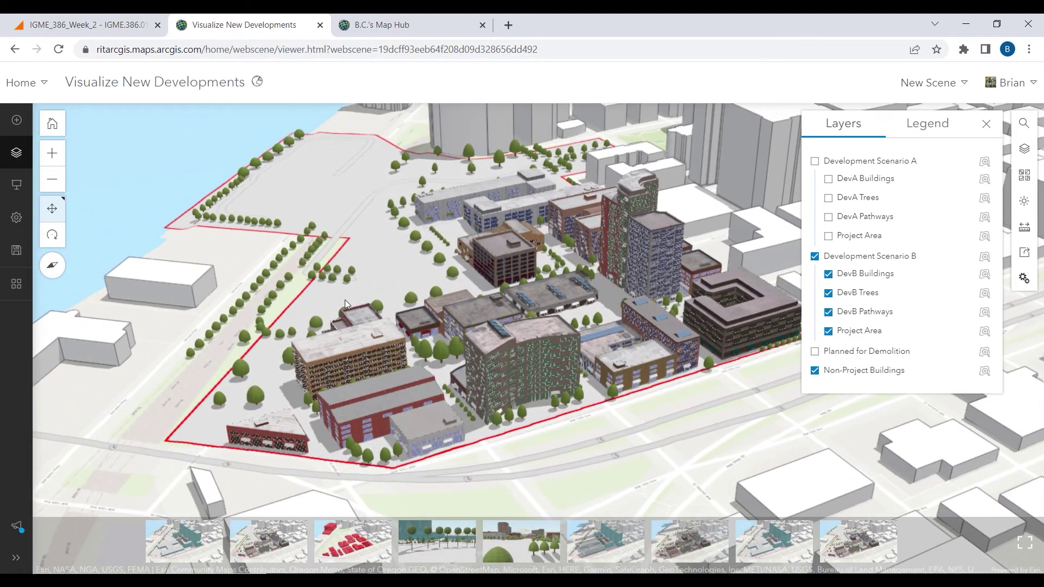
left_click_drag(344, 299, 357, 245)
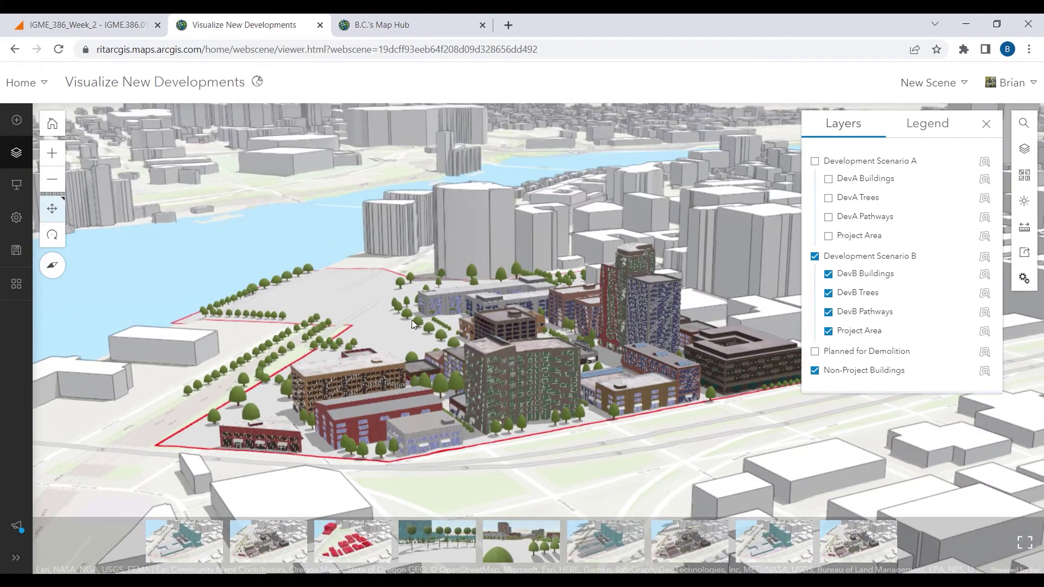
left_click_drag(388, 358, 395, 303)
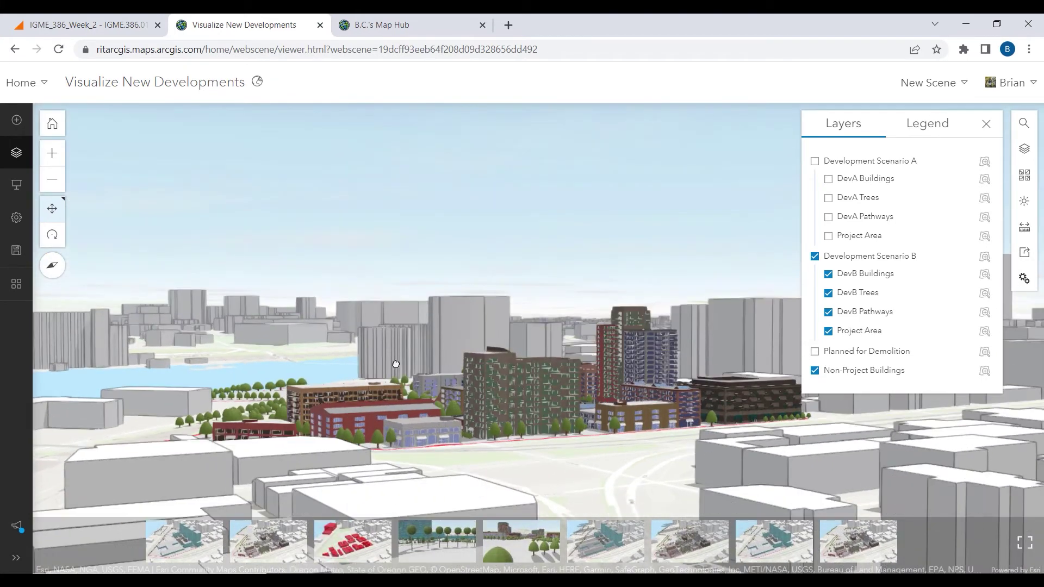
left_click_drag(395, 365, 368, 324)
Step: Inspect the textured, balconied development buildings up close, along with the plain white buildings around NW 16th and NW 18th
scroll(368, 324, "up", 5)
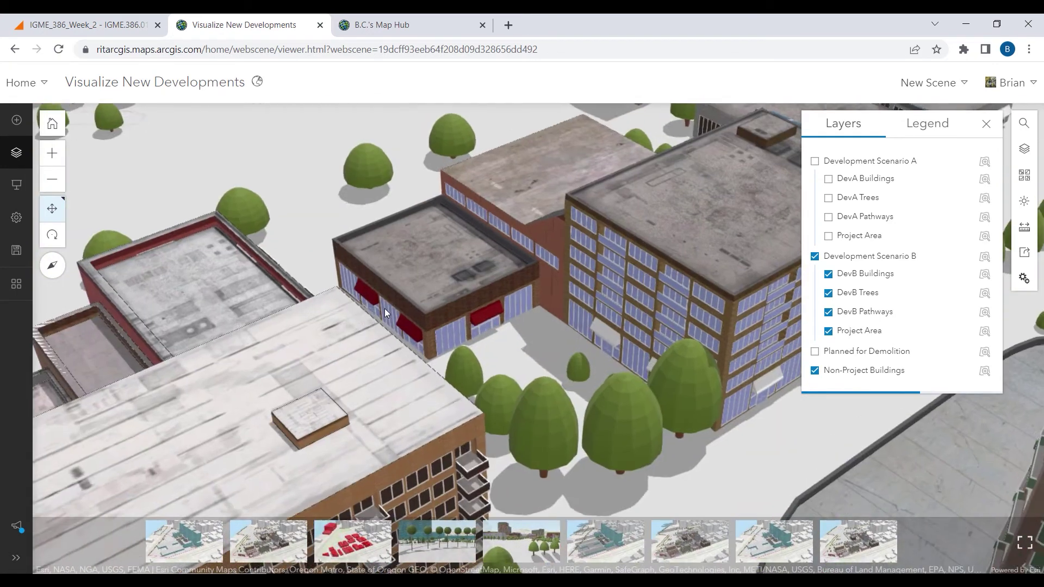
left_click_drag(482, 302, 57, 294)
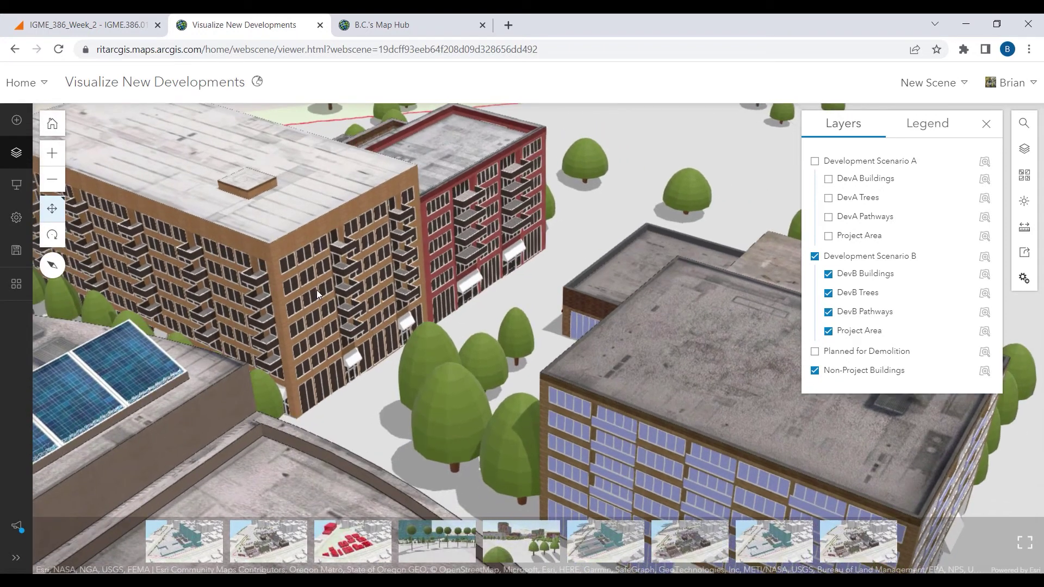
scroll(317, 289, "up", 3)
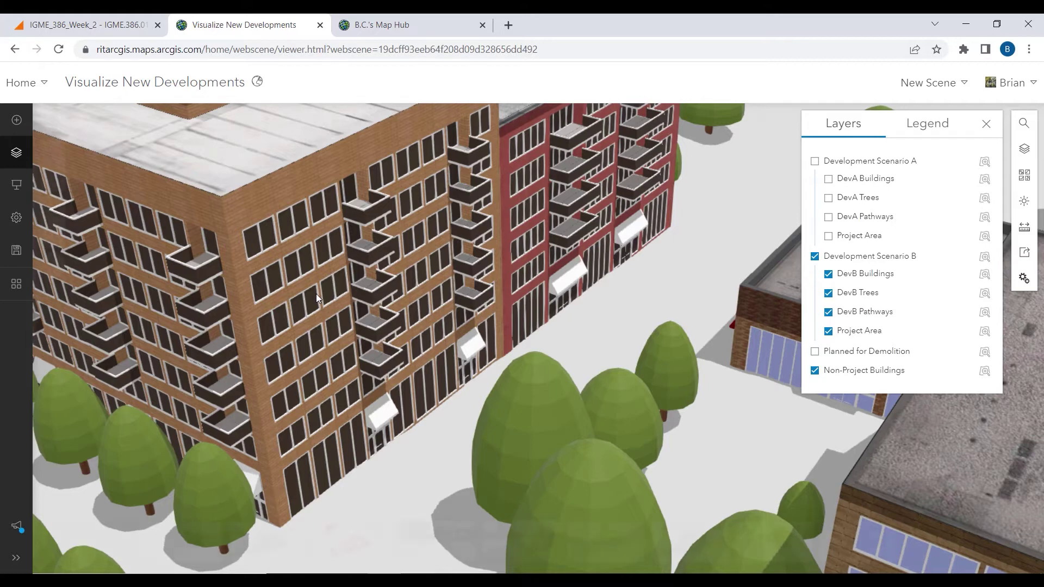
scroll(503, 273, "down", 10)
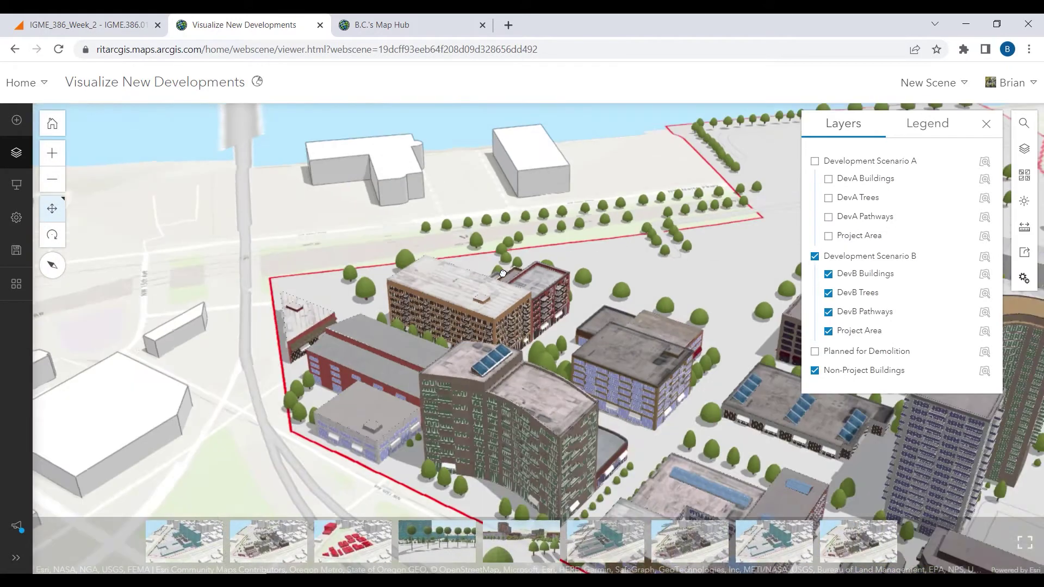
scroll(384, 411, "up", 5)
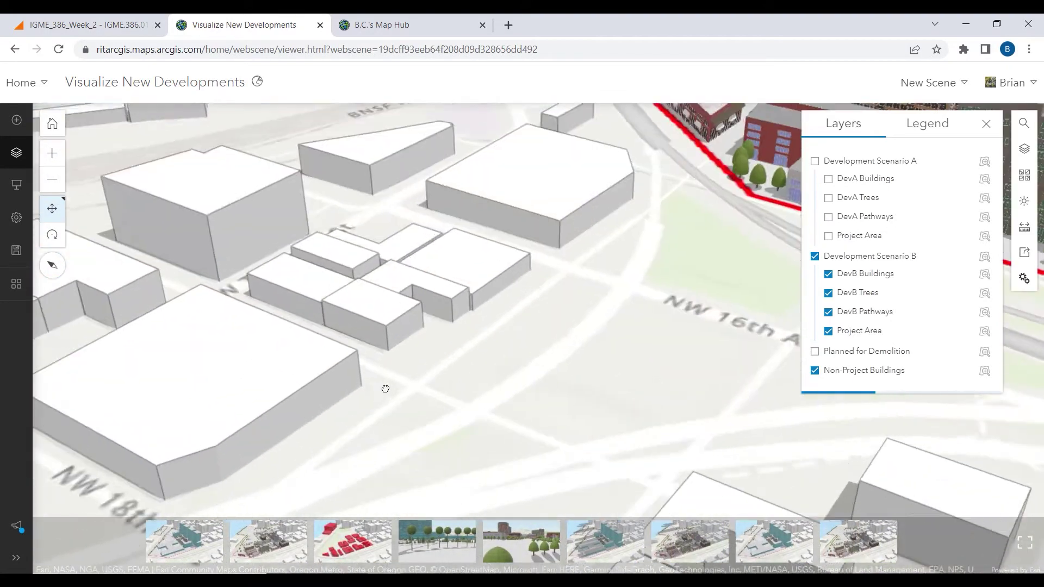
left_click_drag(206, 411, 279, 356)
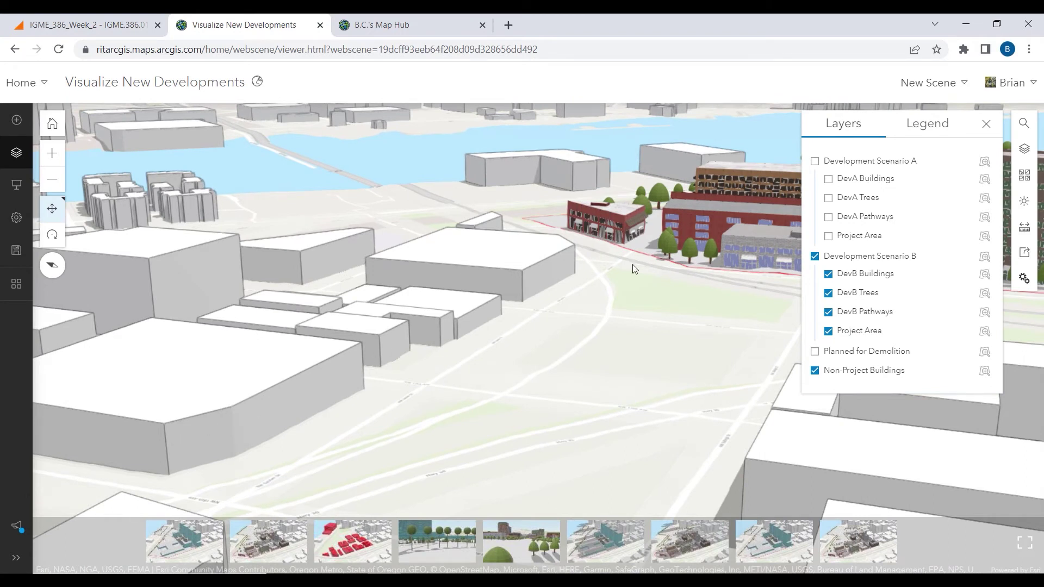
Step: Inspect the tall brown building with green-framed windows from several sides, including its roof and facades
scroll(668, 258, "down", 5)
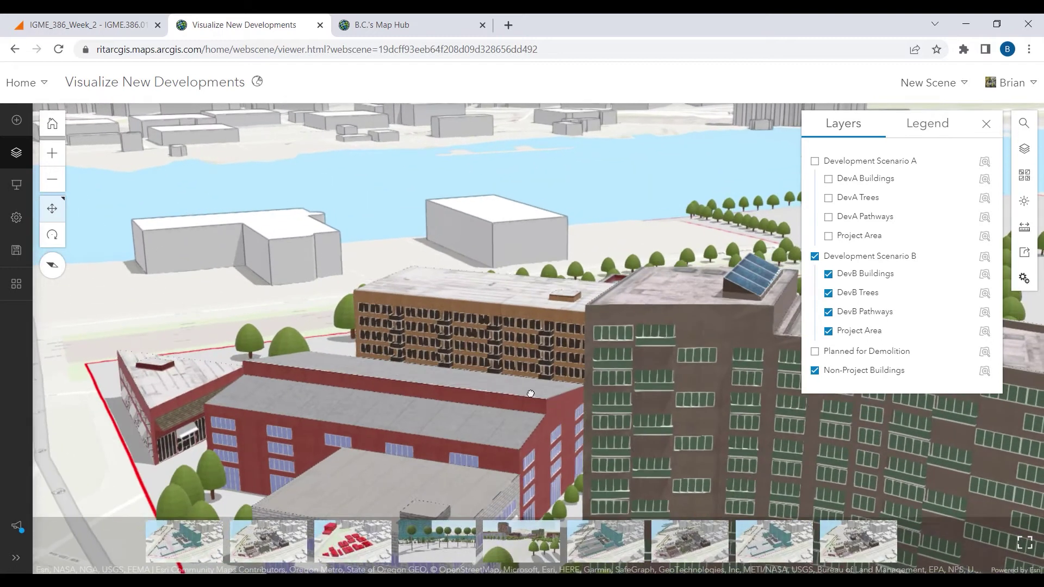
scroll(514, 295, "up", 3)
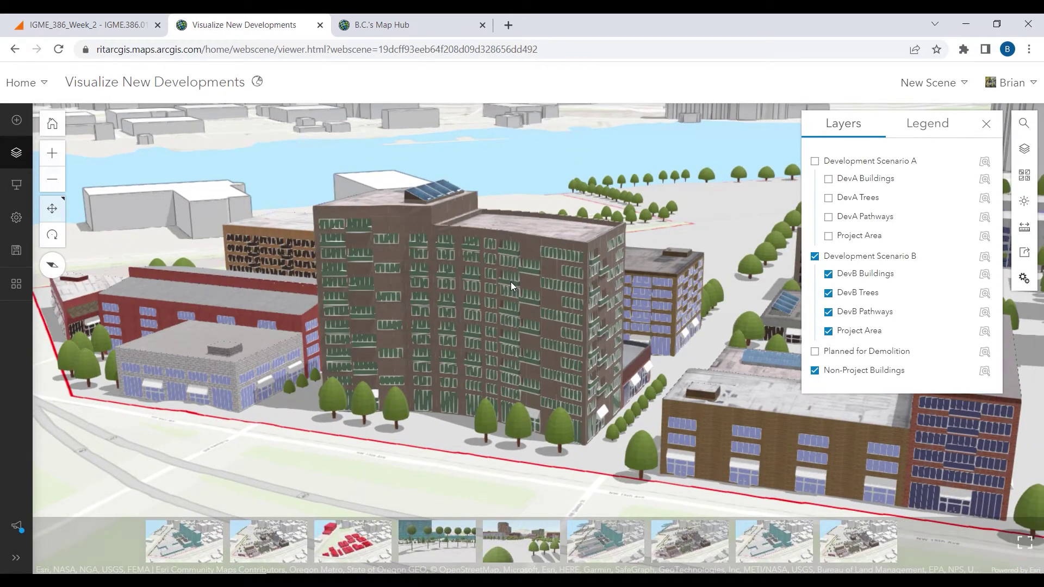
mouse_move(539, 273)
scroll(471, 251, "up", 3)
left_click_drag(490, 249, 261, 368)
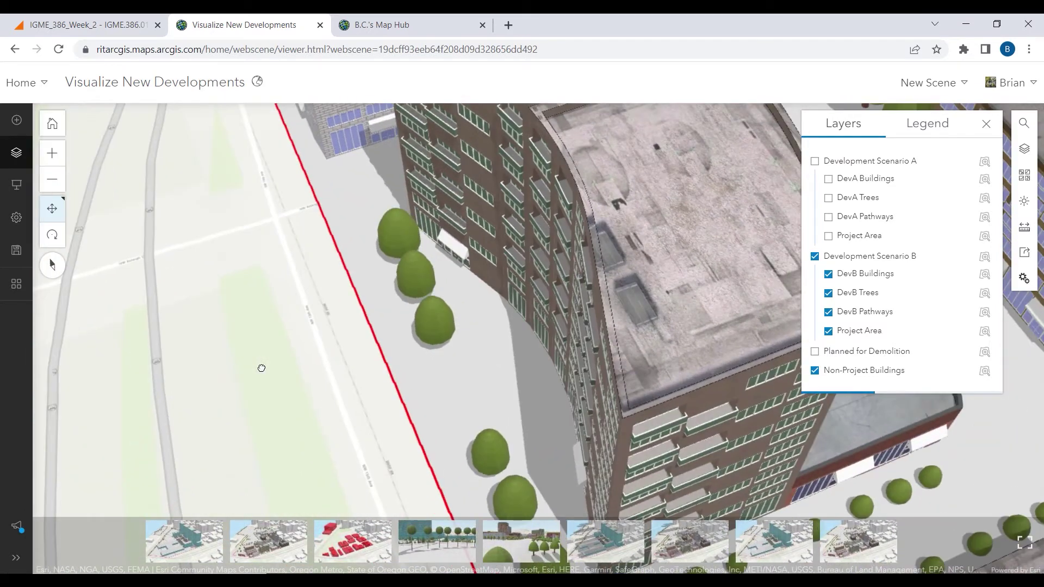
left_click_drag(408, 310, 308, 259)
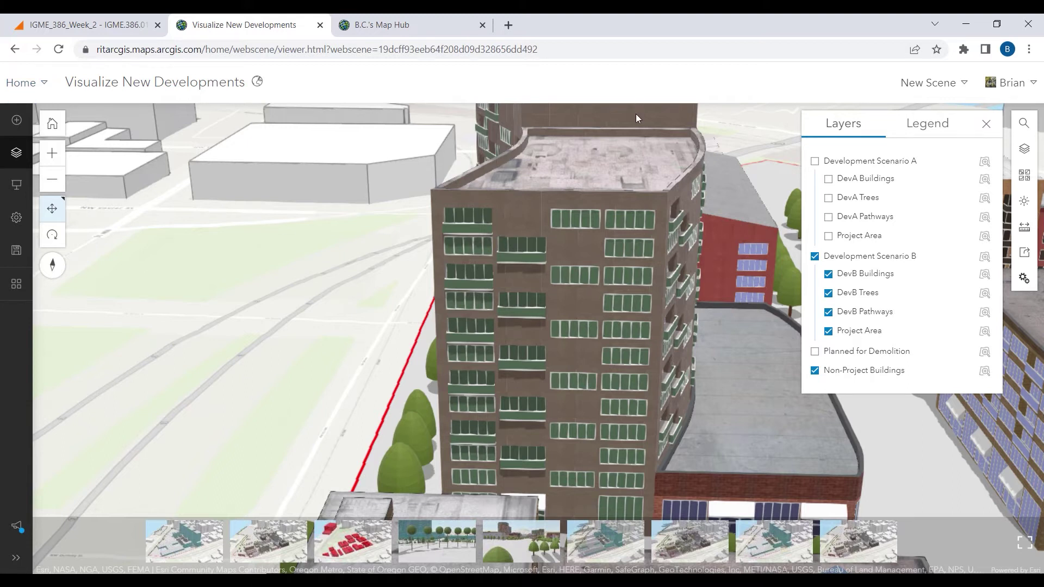
left_click_drag(721, 212, 190, 162)
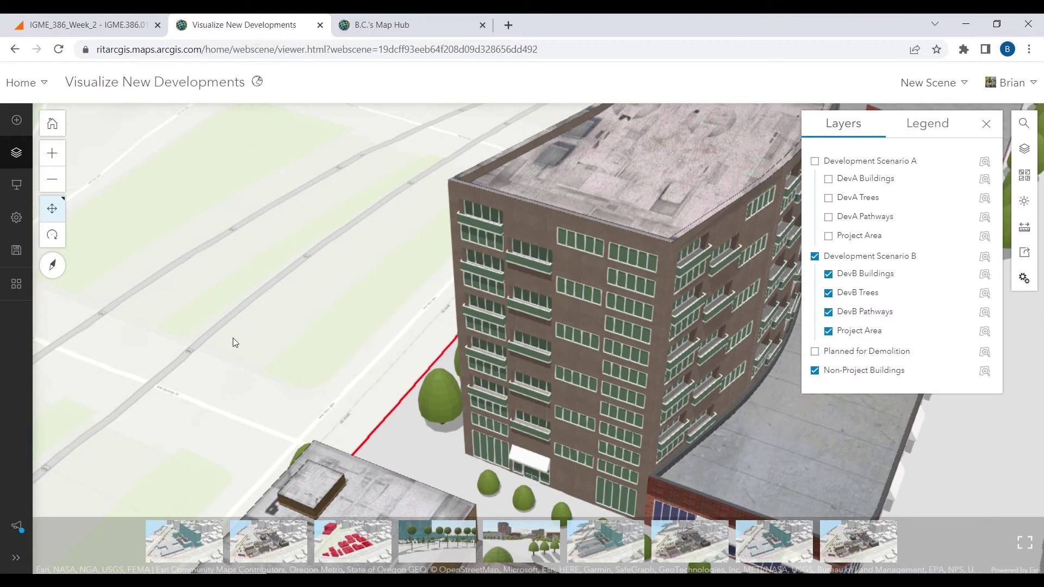
Step: Switch to PowerPoint and highlight the "Content/Apps FYIs – Story Maps and Dashboards" bullet on the tour slide
key("alt+Tab")
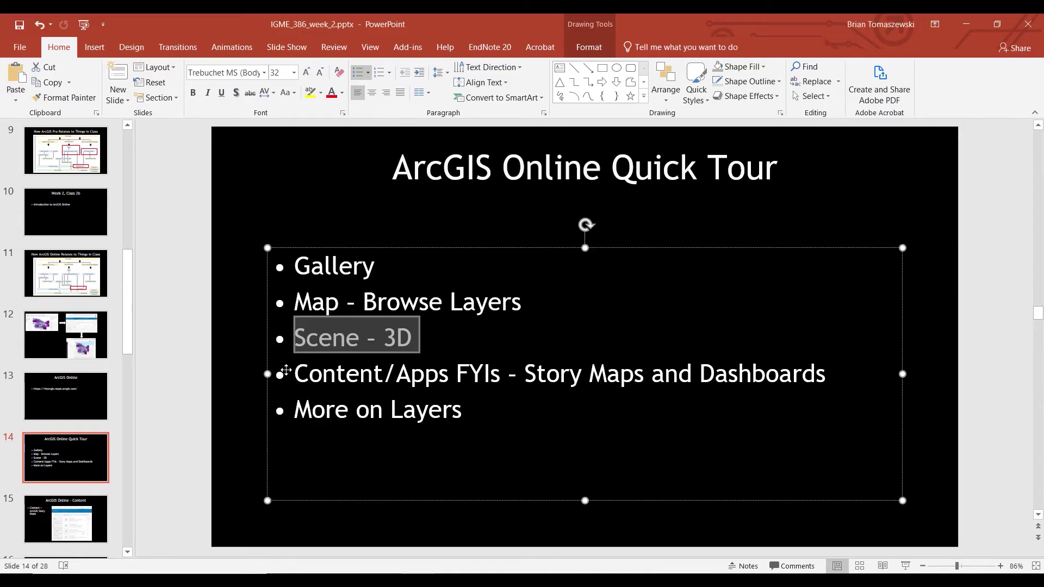
left_click_drag(308, 373, 374, 374)
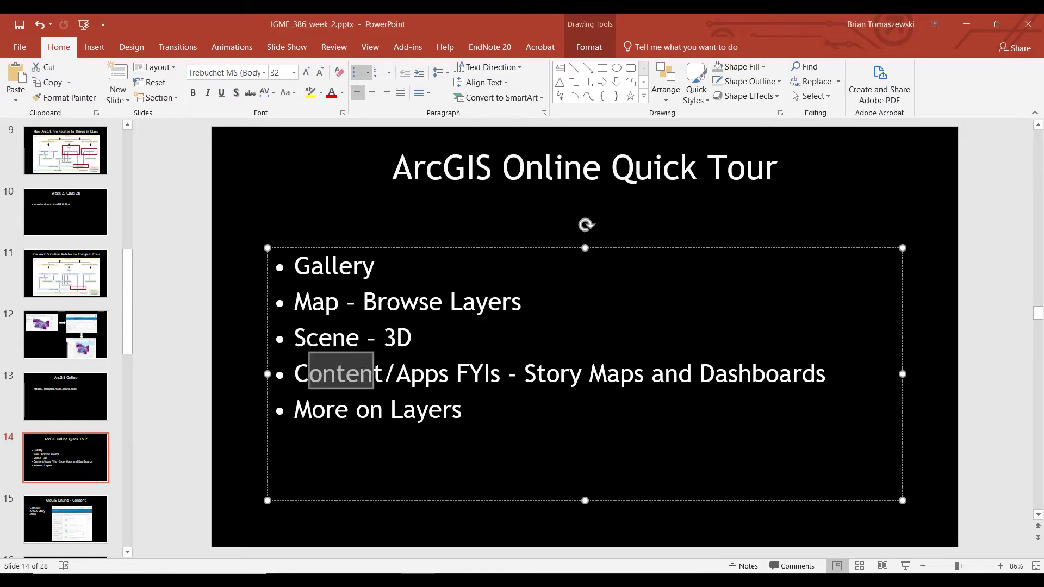
left_click_drag(294, 374, 827, 375)
Step: Return to the browser and go from the scene to the Content page showing My Content
left_click(967, 24)
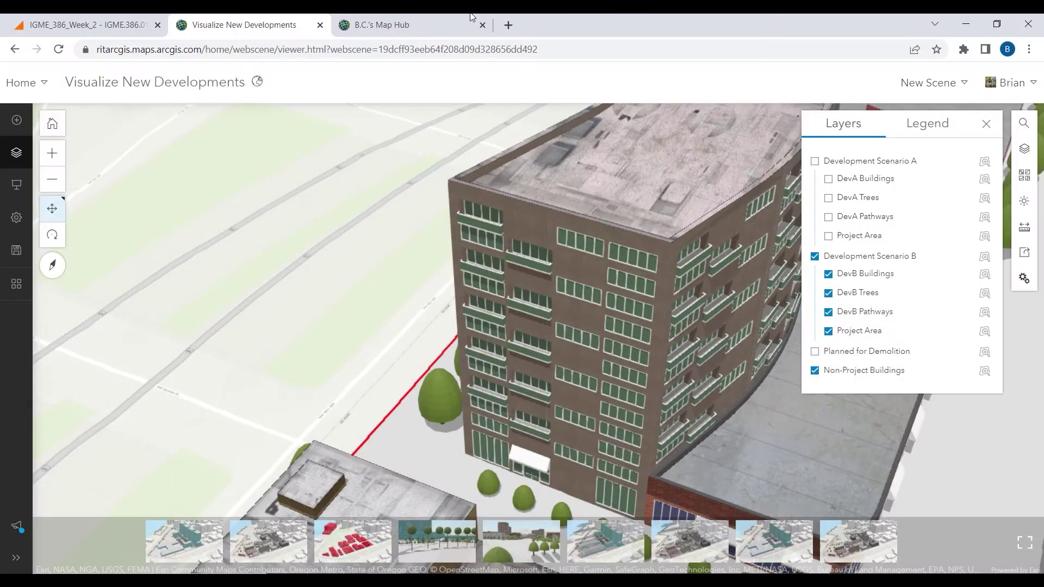
left_click(38, 90)
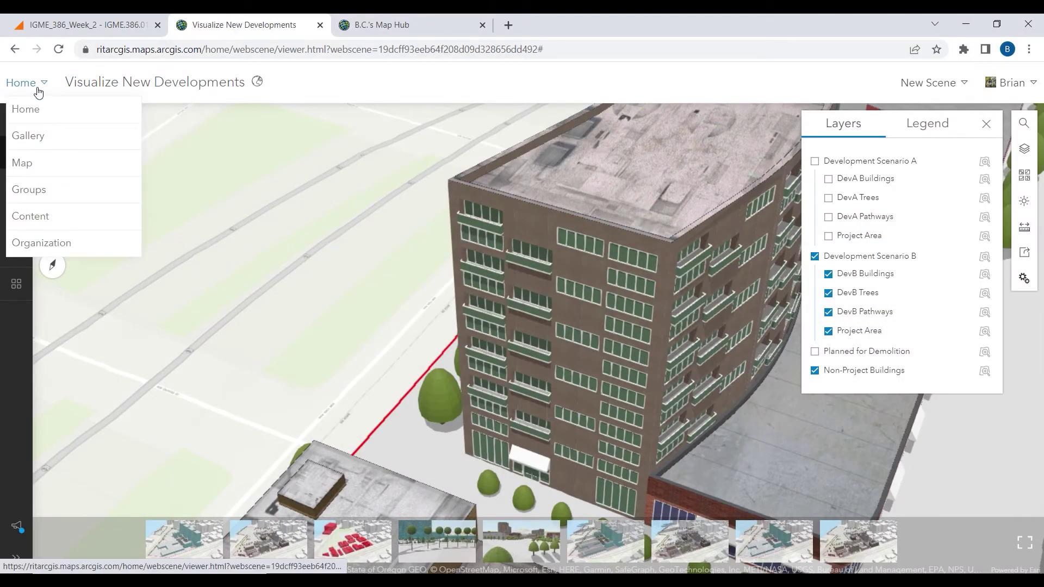
left_click(37, 220)
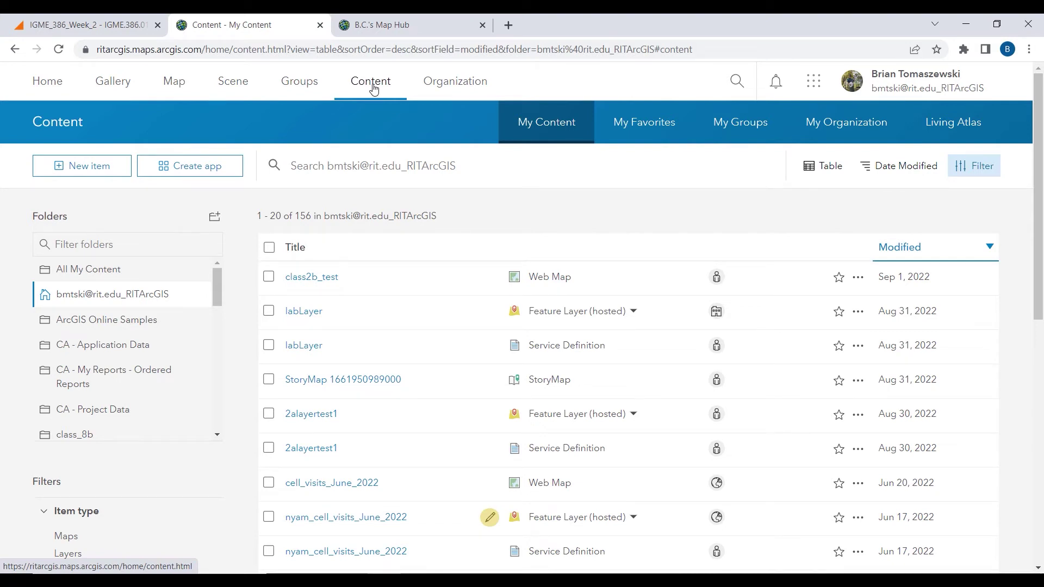
Step: Show the RIT folder's files in File Explorer, reposition the window over the browser, and minimize it
key("super+e")
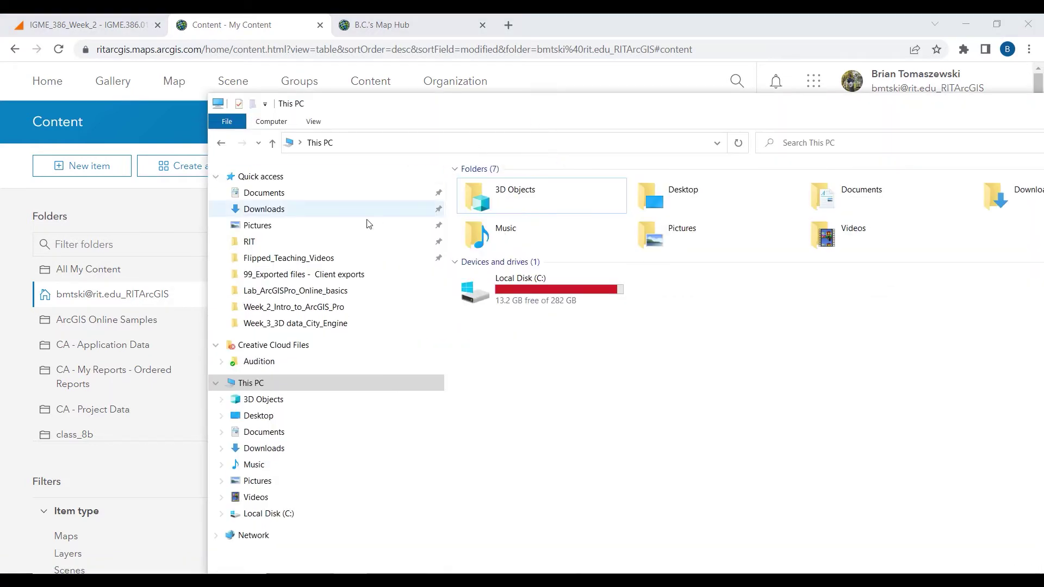
left_click(274, 246)
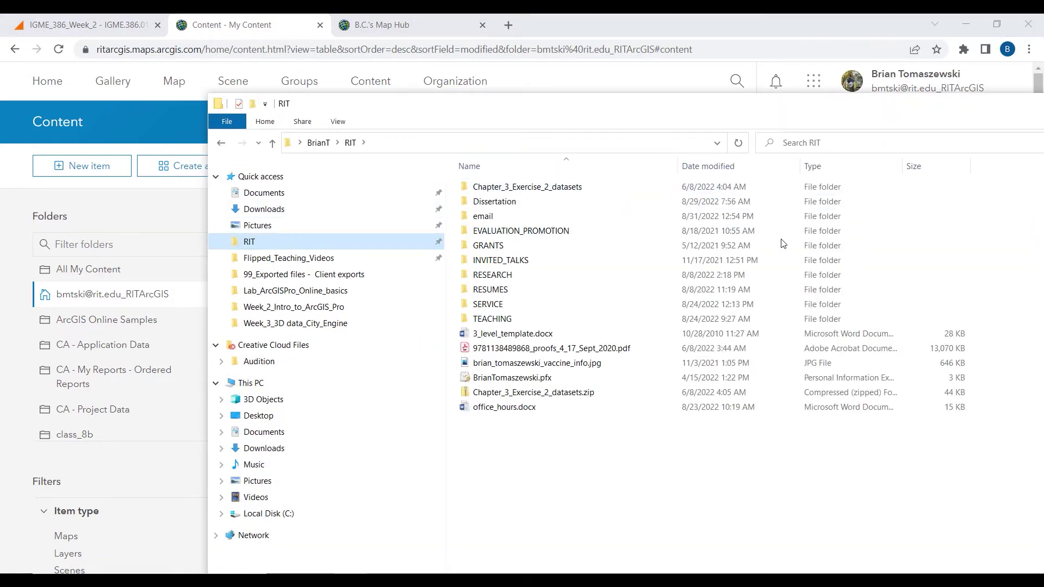
left_click_drag(606, 110, 558, 230)
left_click_drag(722, 225, 542, 241)
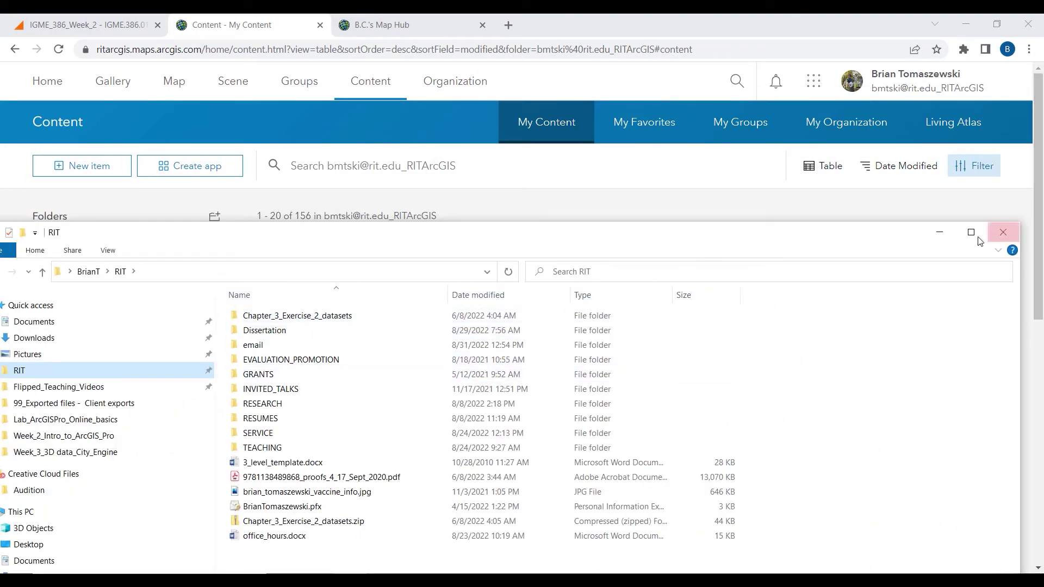
left_click(945, 237)
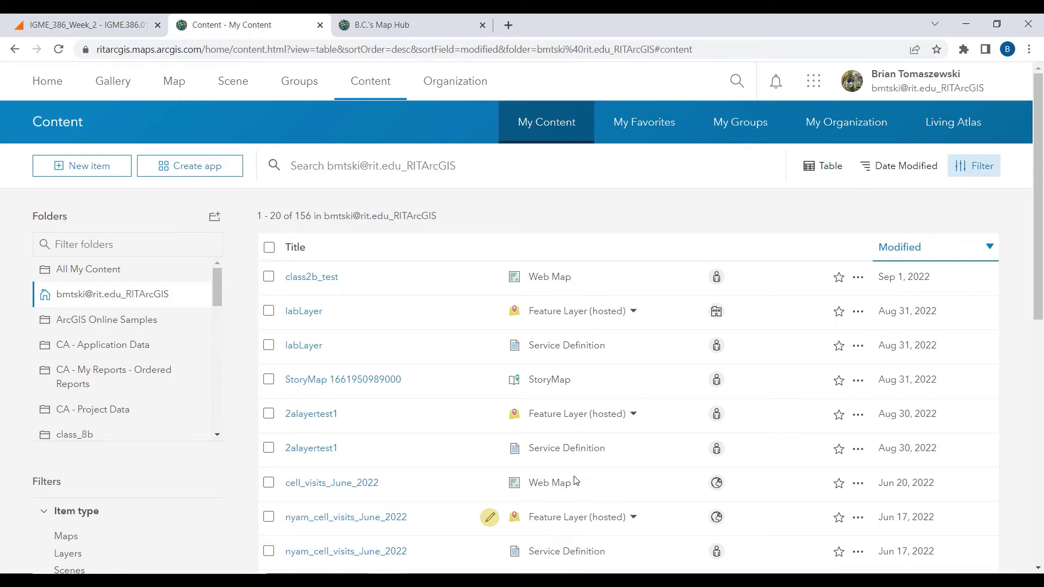
Step: Open the class2b_test web map's item page and review its creation date, layers and basemap
left_click(325, 284)
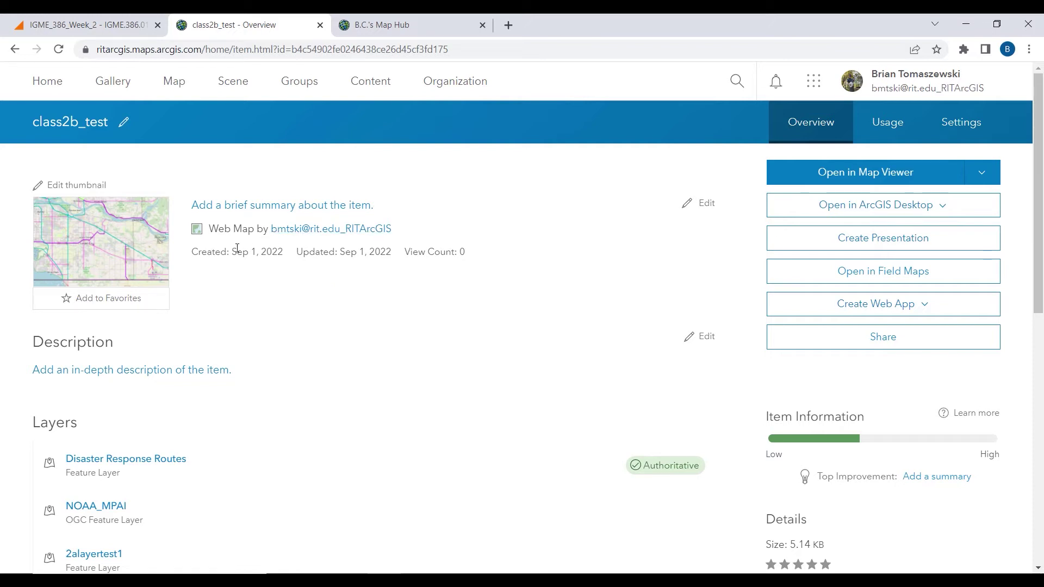
left_click_drag(232, 251, 389, 243)
scroll(384, 301, "down", 1)
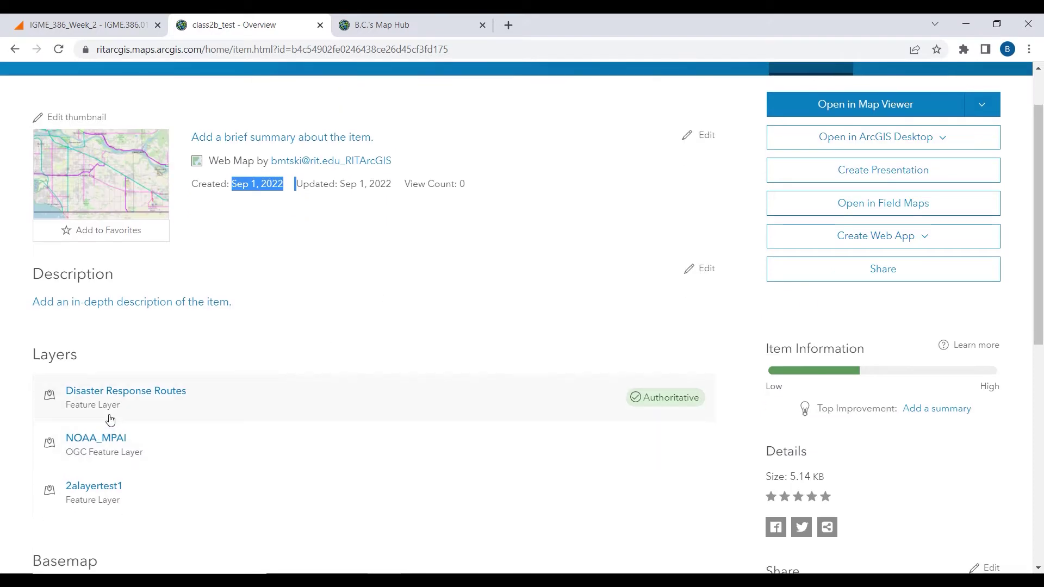
scroll(286, 405, "down", 2)
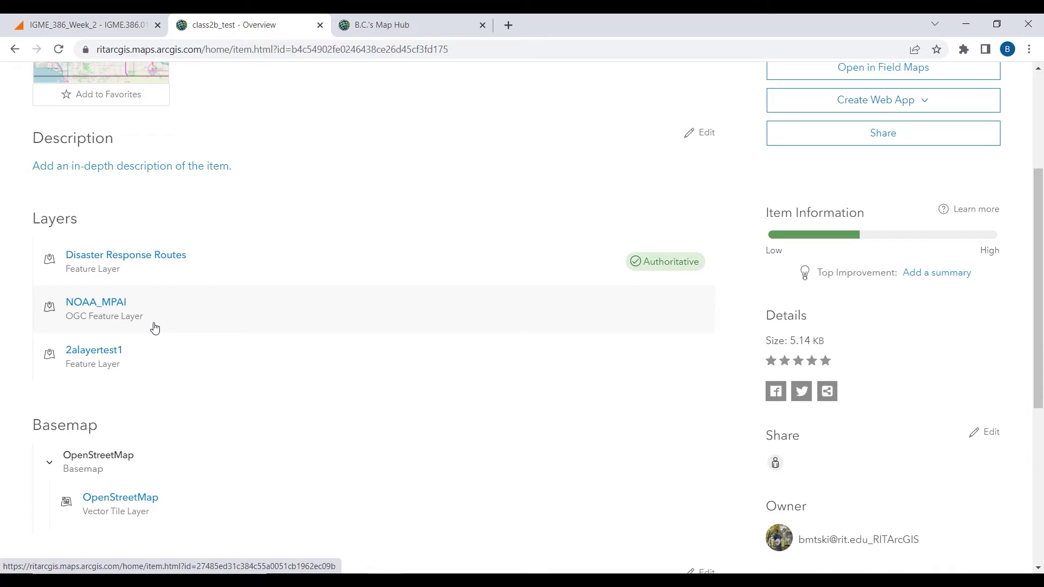
Step: Search the web for "OGC" in place of B.C.'s Map Hub and open the Open Geospatial Consortium site
left_click(355, 25)
left_click_drag(315, 51, 40, 66)
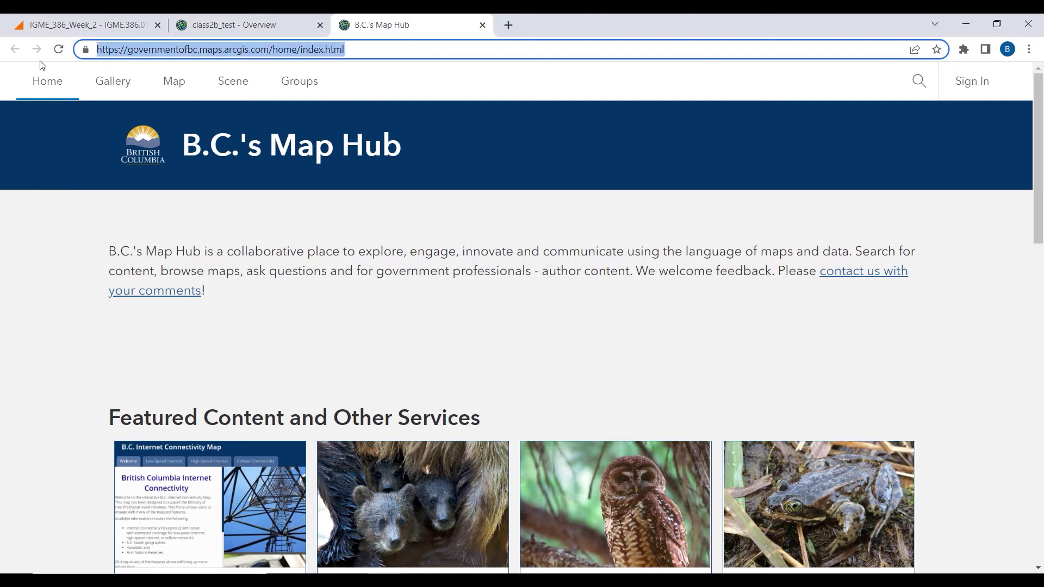
type("OGC")
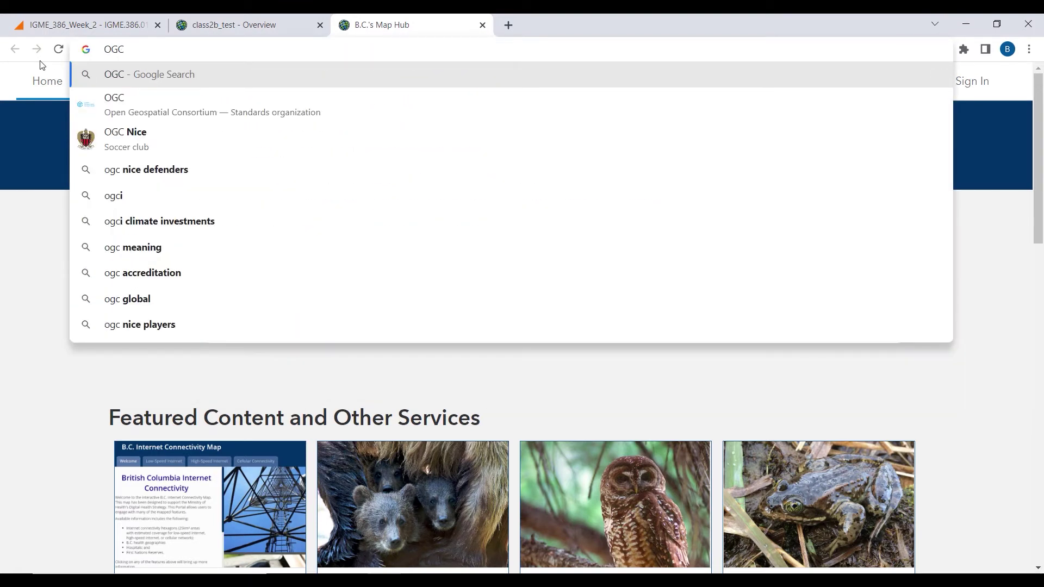
key("Return")
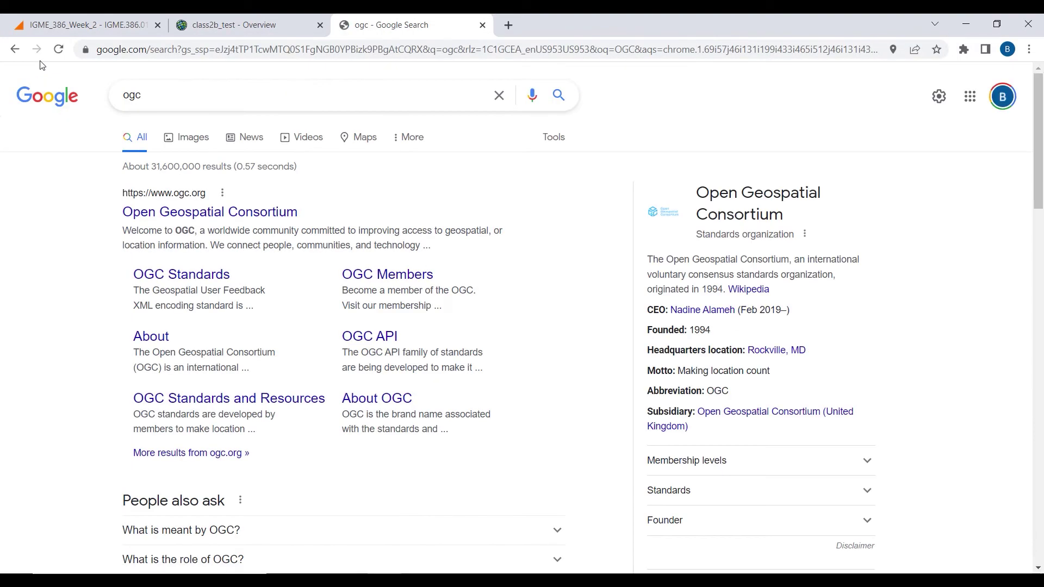
left_click(259, 213)
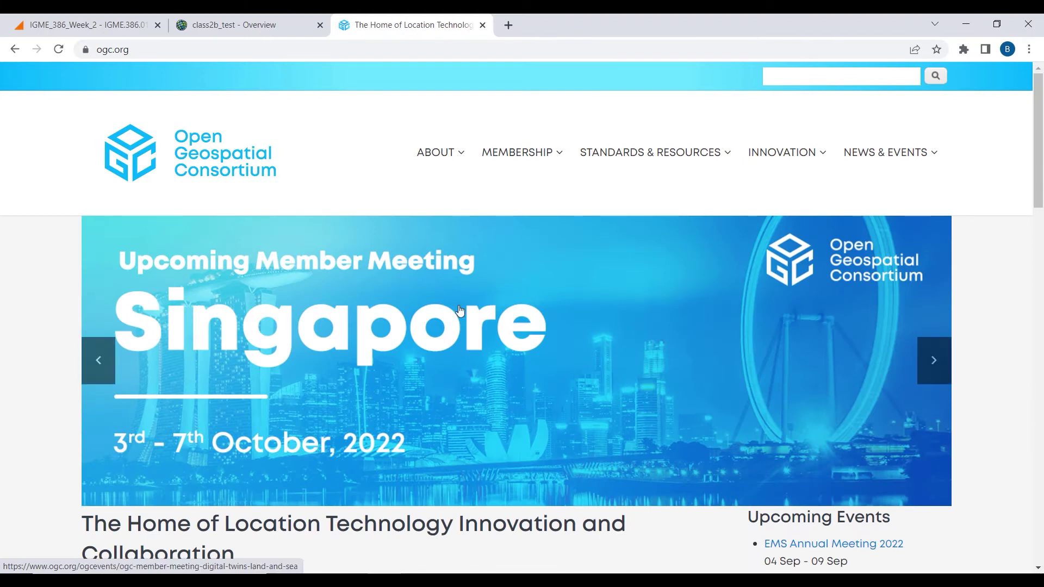
Step: Look over the OGC home page and its Standards entries, and return to the class2b_test item page
scroll(366, 302, "down", 2)
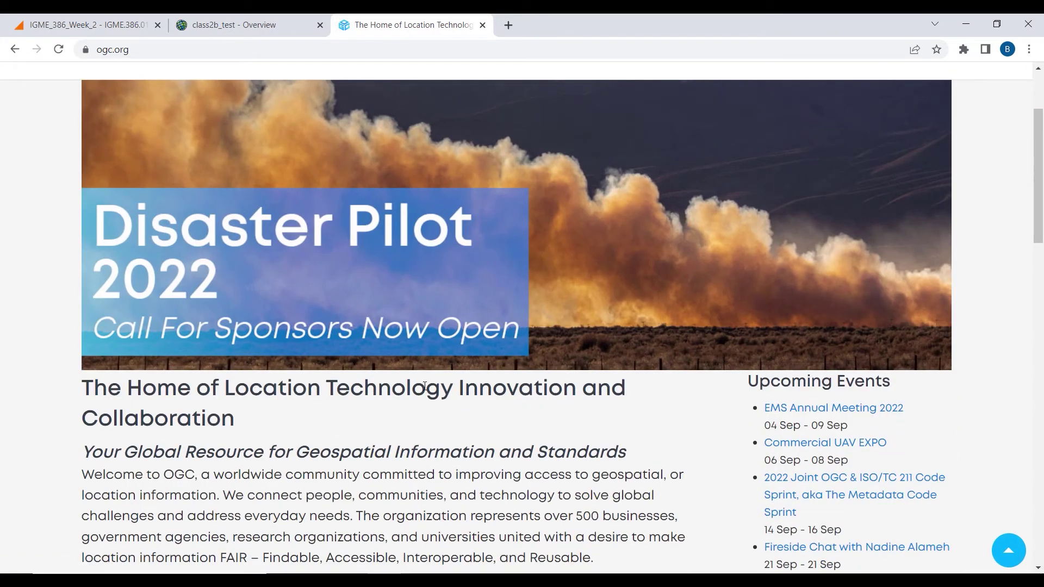
scroll(424, 386, "up", 2)
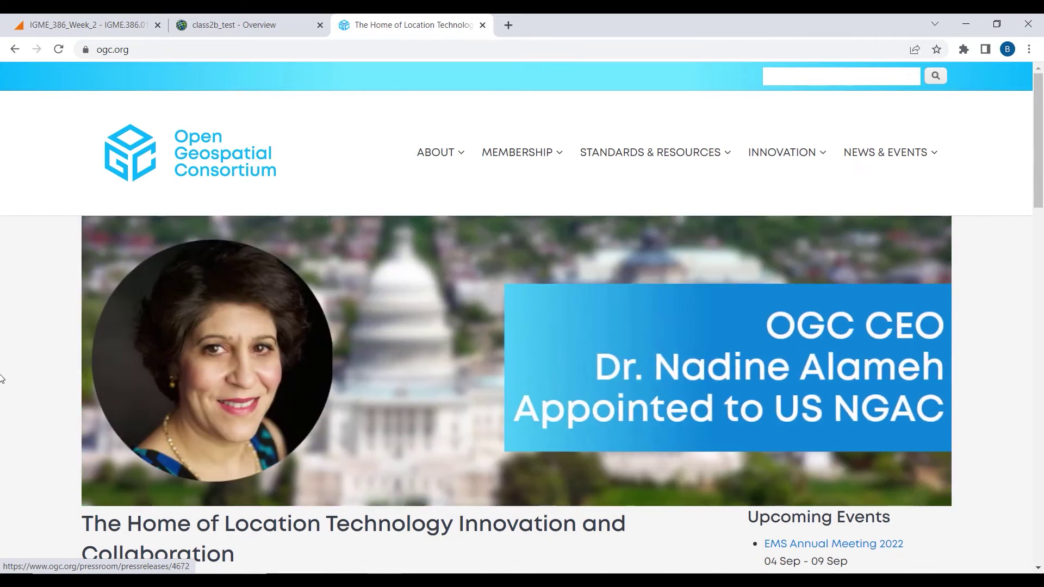
mouse_move(613, 163)
mouse_move(615, 182)
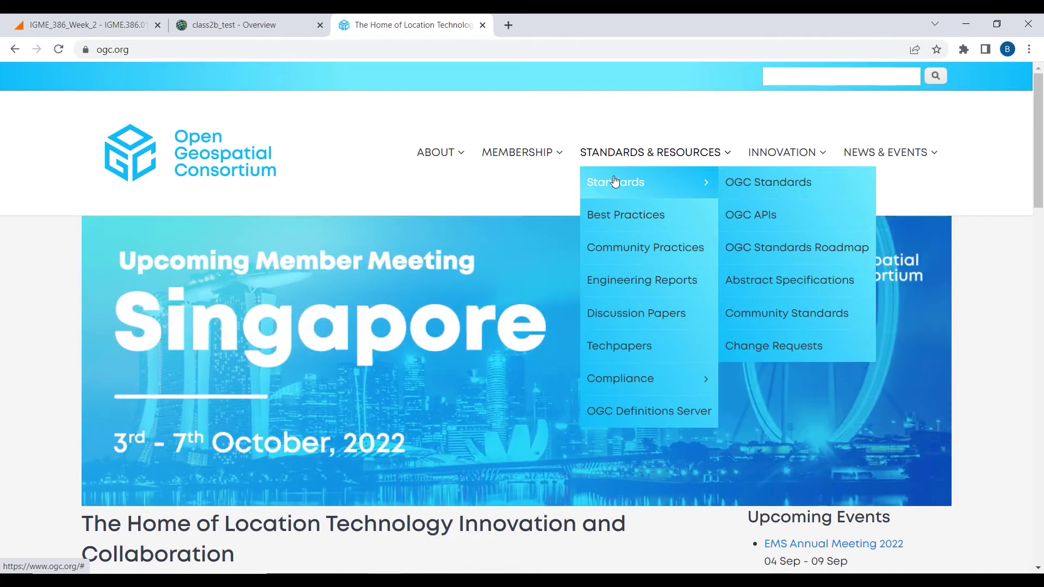
left_click(239, 23)
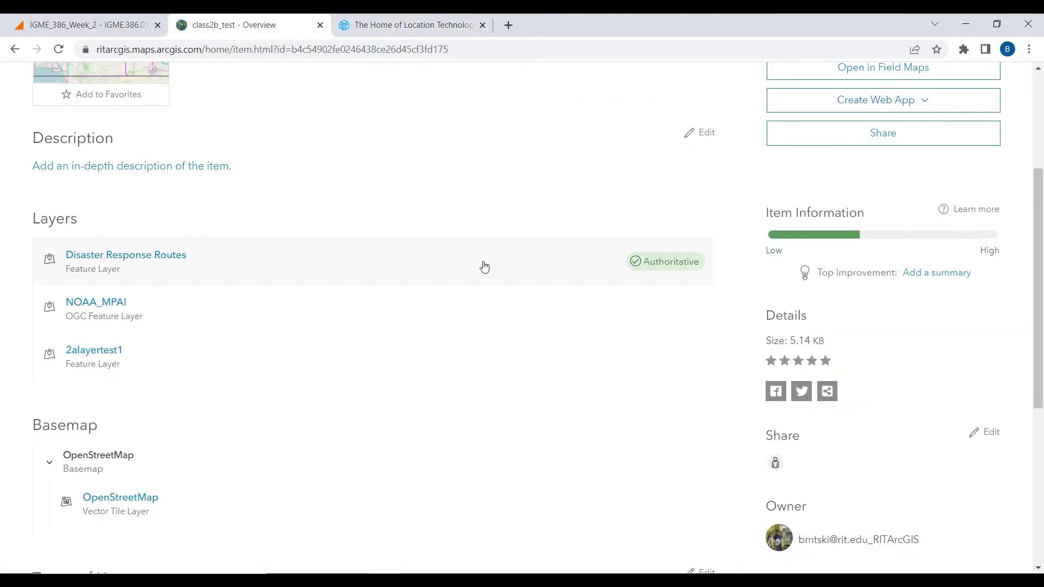
scroll(472, 254, "up", 3)
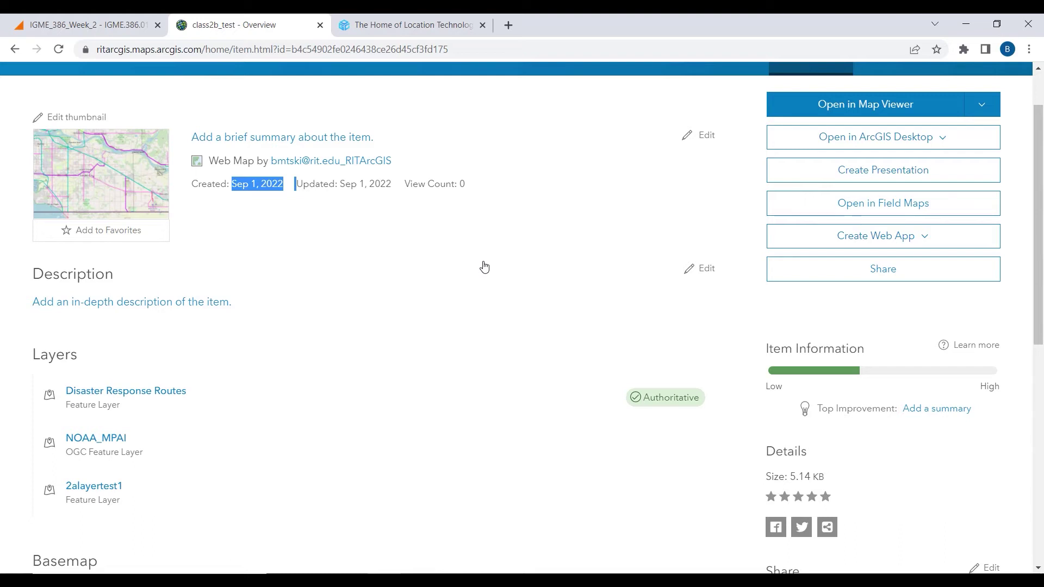
Step: Search the web for "pakistan flood 2022" in a new browser tab and look through the top stories
left_click(507, 26)
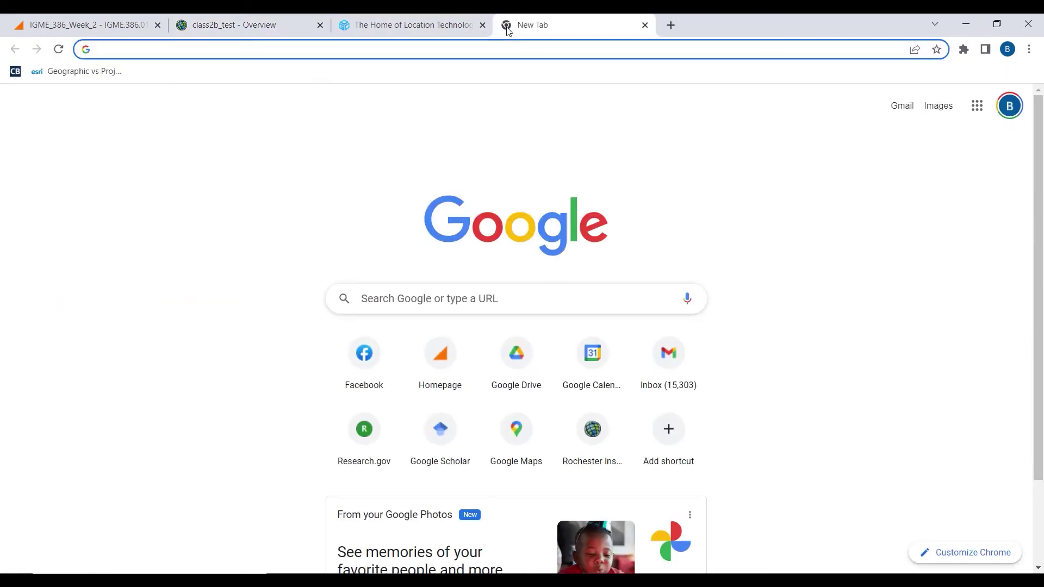
type("pakistan ")
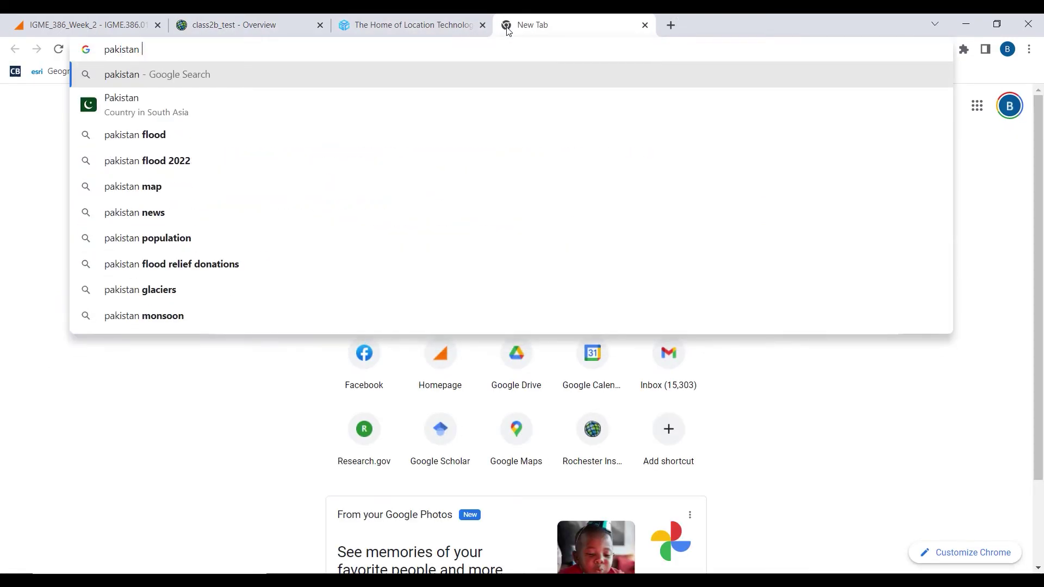
type("floo")
key("Down")
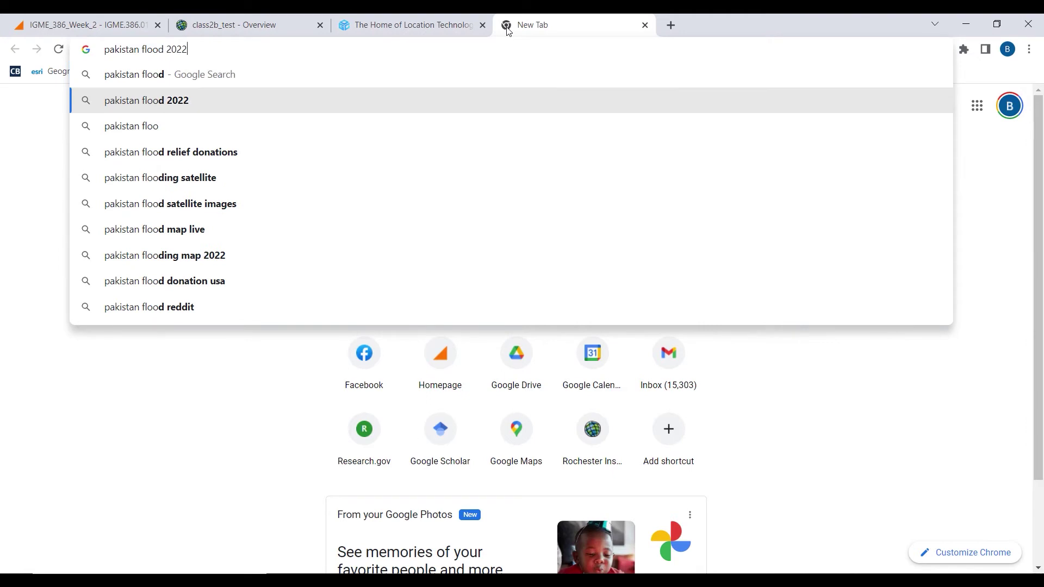
key("Return")
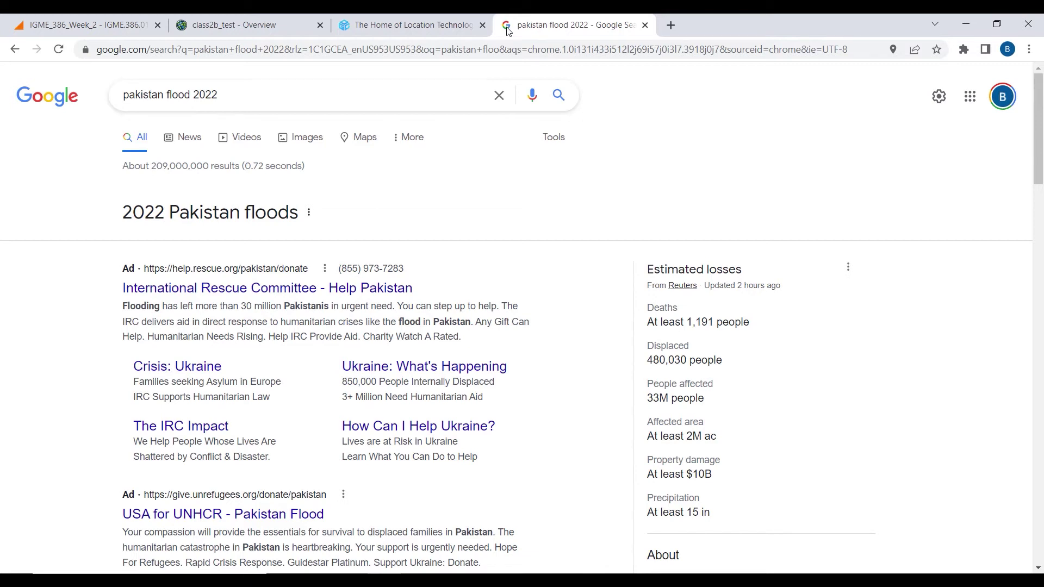
scroll(337, 271, "down", 5)
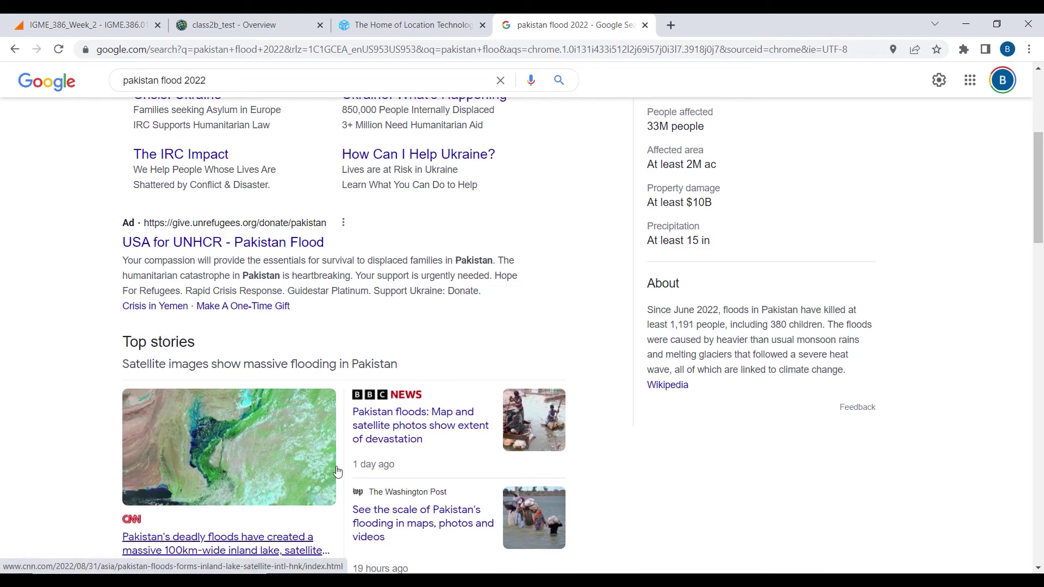
Step: Revisit the Standards & Resources topics on the OGC site and go back to the class2b_test item page
left_click(407, 25)
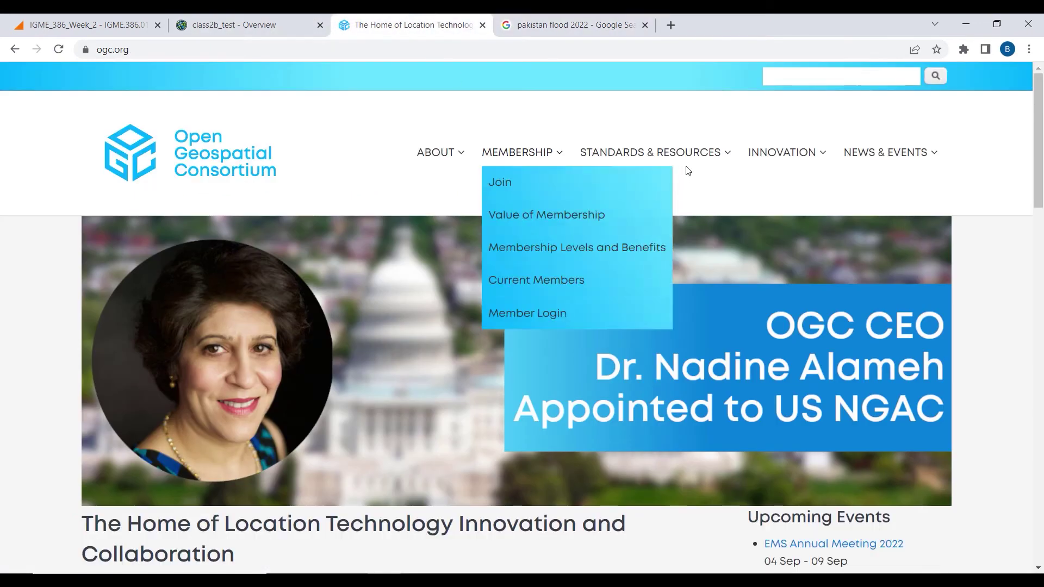
mouse_move(685, 167)
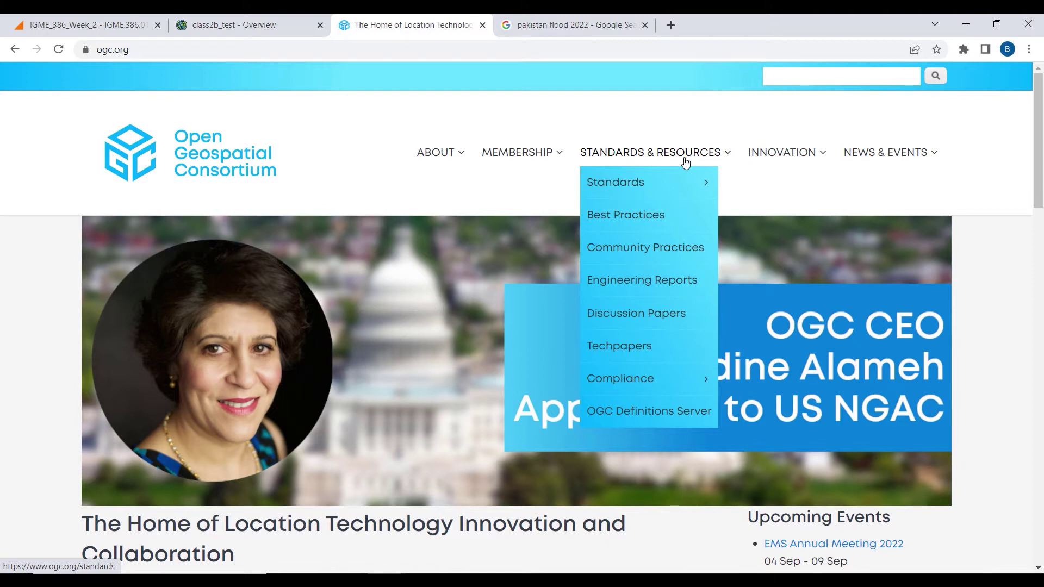
left_click(242, 21)
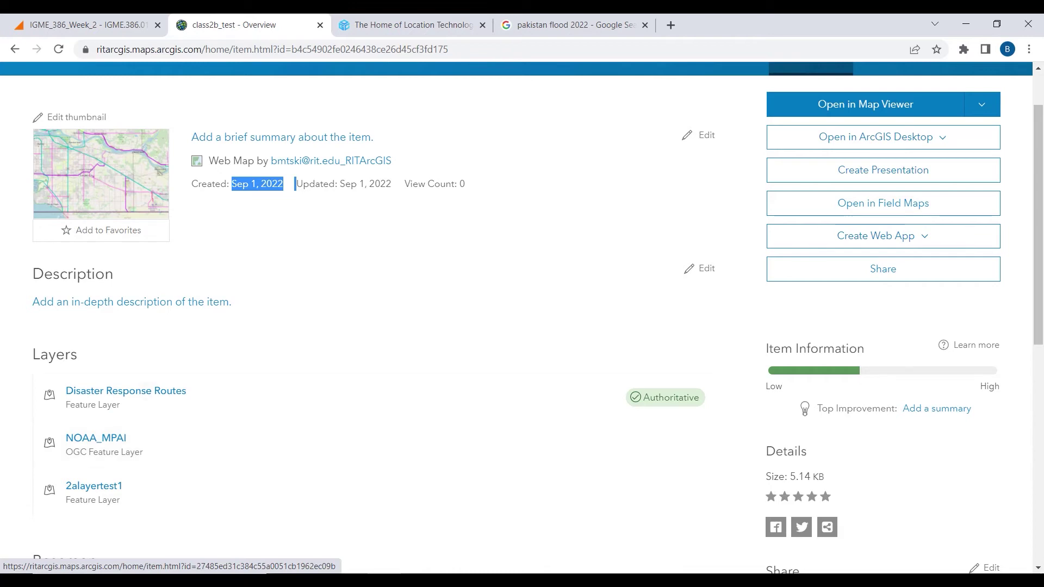
scroll(565, 200, "up", 2)
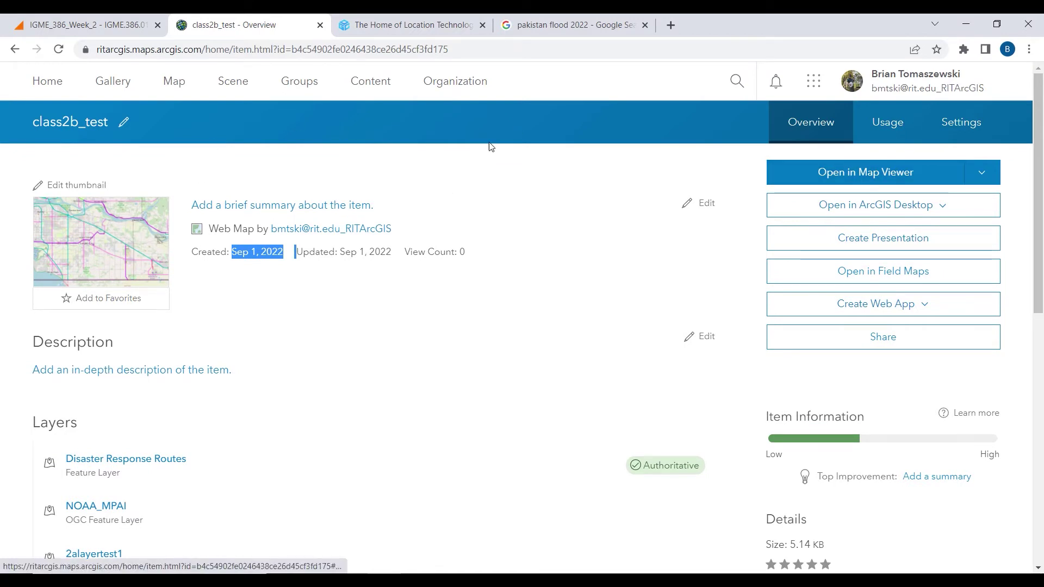
Step: Share class2b_test with Everyone (public) and update the dependent 2alayertest1 layer's sharing to match
left_click(834, 337)
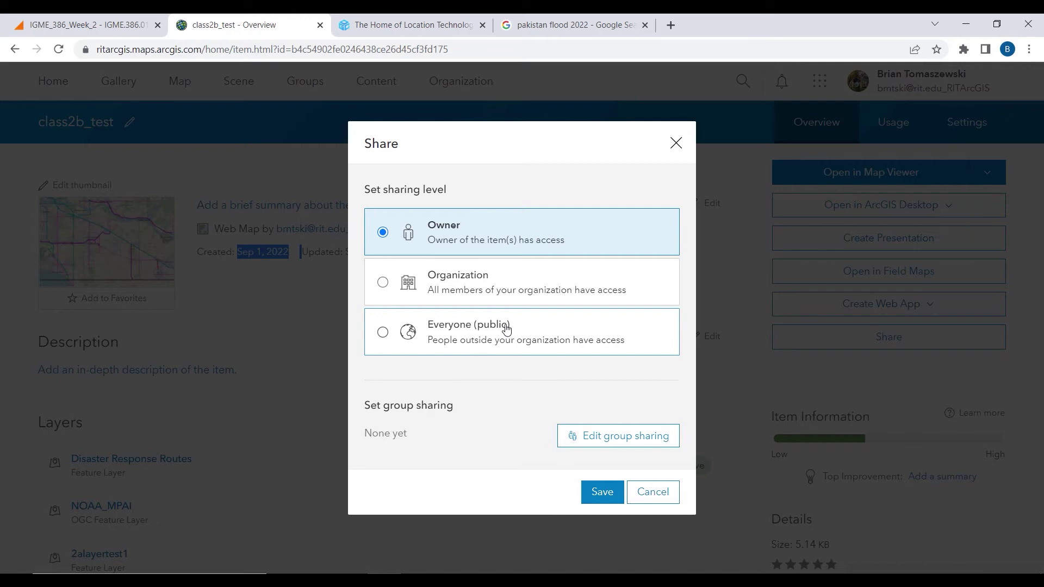
left_click(383, 332)
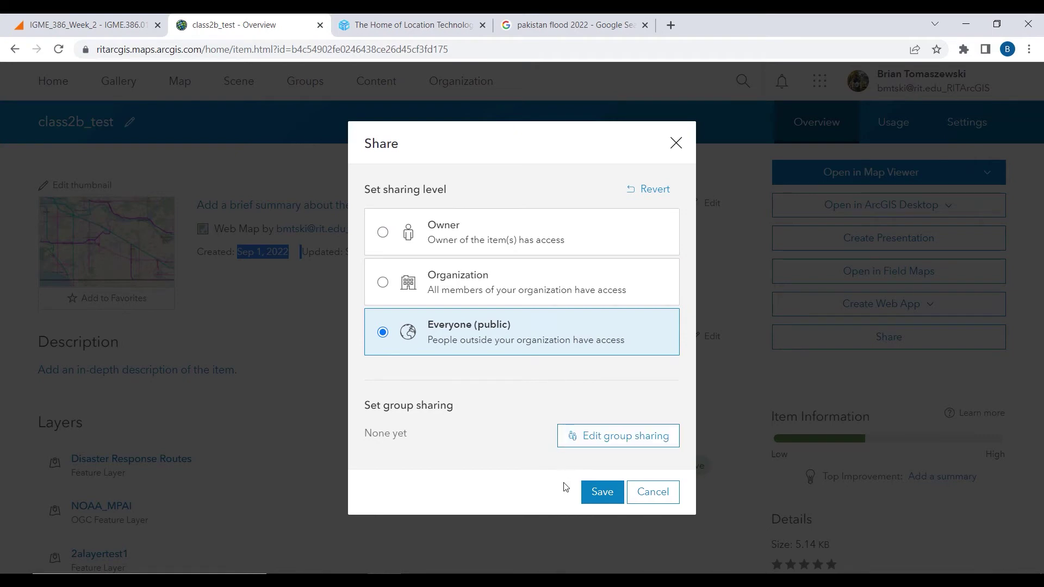
left_click(595, 492)
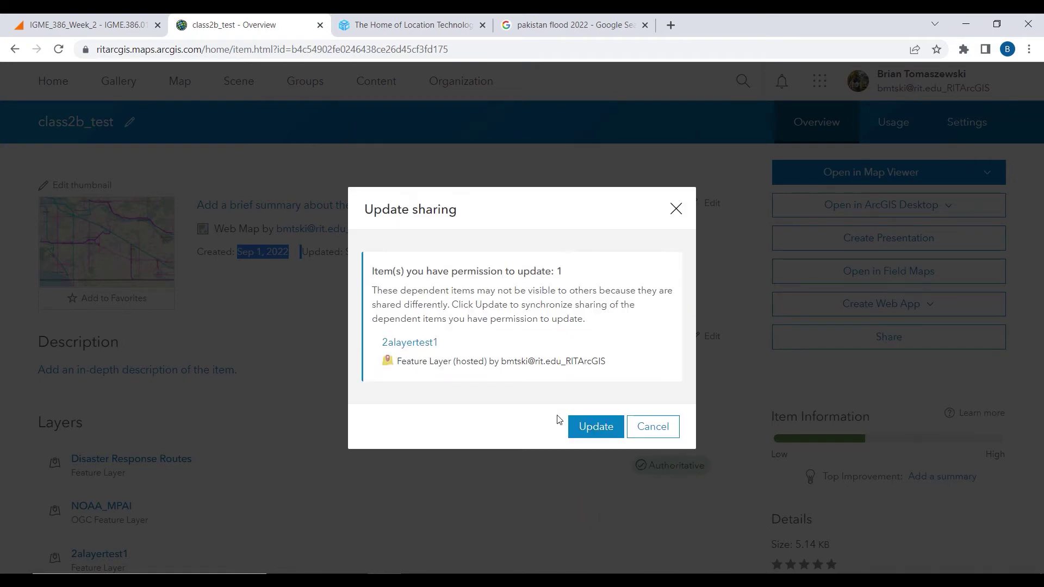
left_click(595, 427)
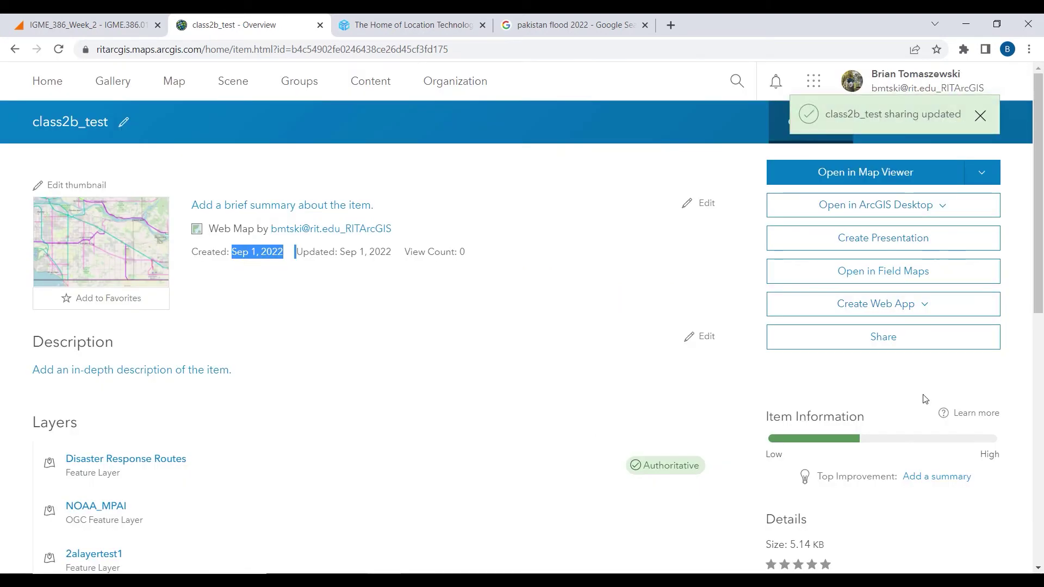
Step: Examine the class2b_test item page, including its Map Viewer options, basemap, sharing, owner and folder details
mouse_move(1034, 272)
left_mouse_down()
mouse_move(1035, 508)
mouse_move(1039, 261)
left_mouse_up()
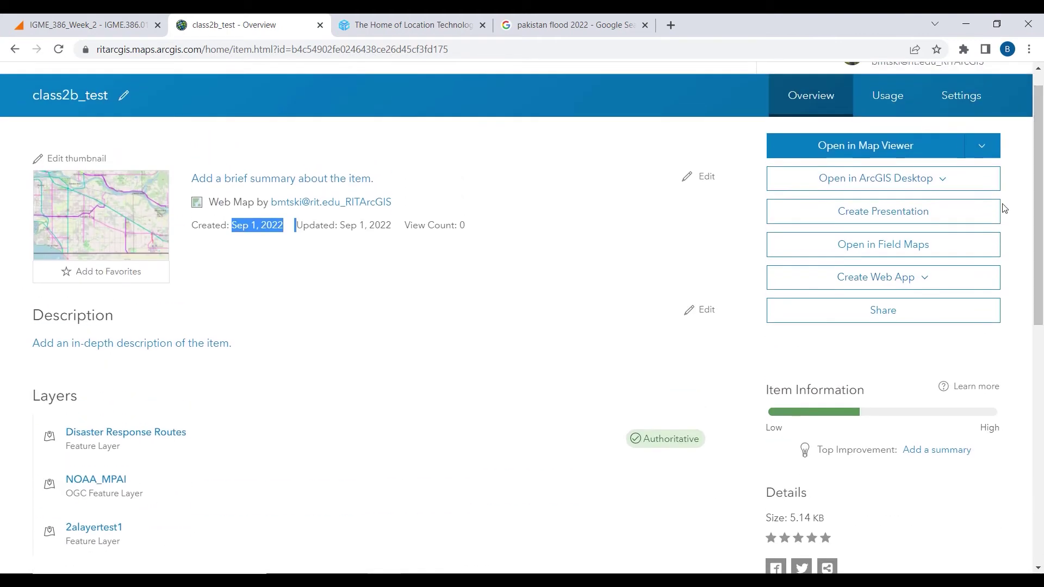
left_click(984, 147)
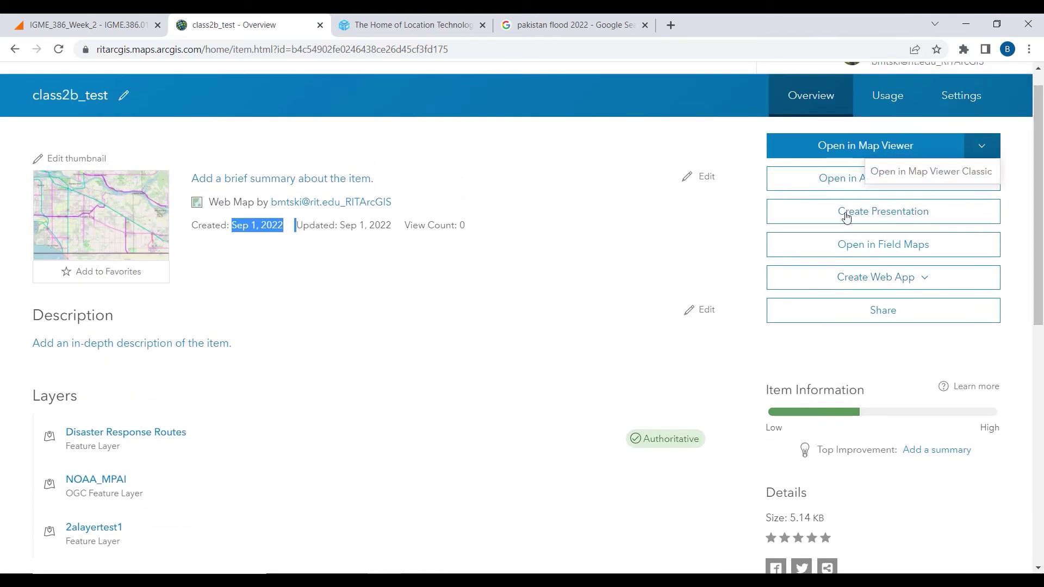
left_click(629, 304)
scroll(920, 275, "down", 6)
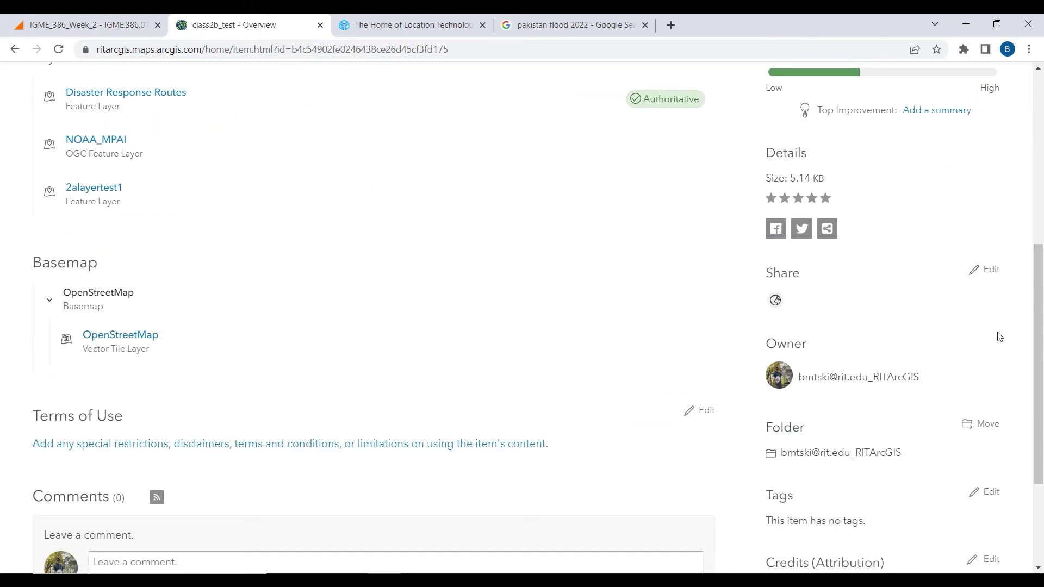
scroll(1000, 334, "down", 3)
scroll(999, 335, "up", 10)
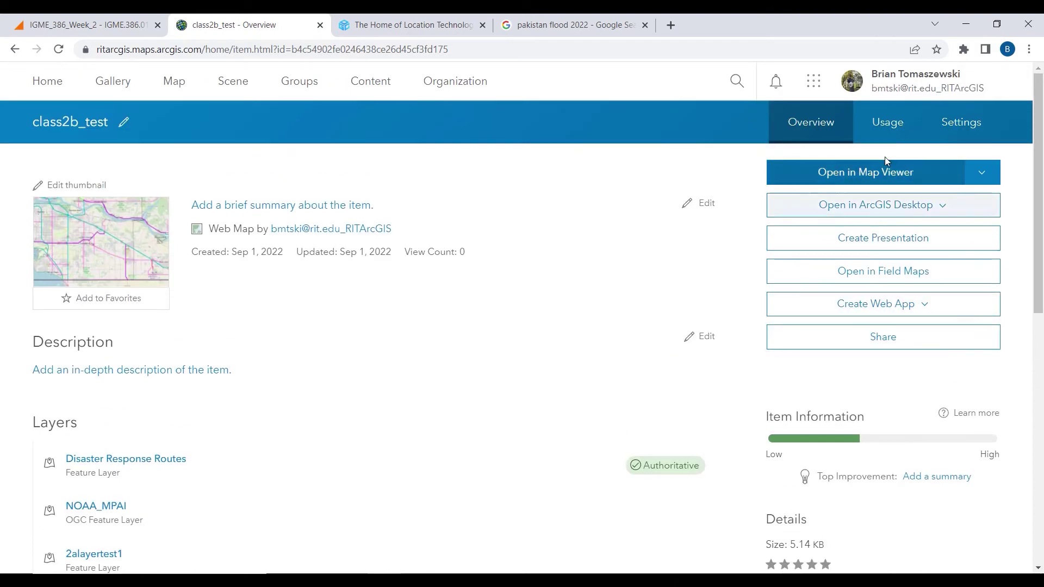
Step: Open the class2b_test web map in the current Map Viewer rather than Map Viewer Classic
left_click(981, 179)
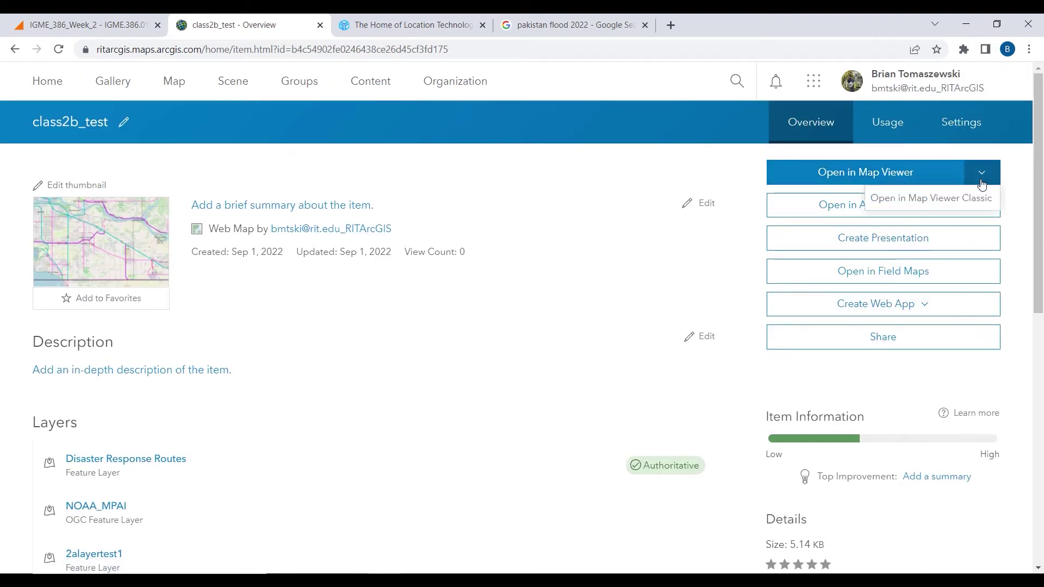
left_click(895, 179)
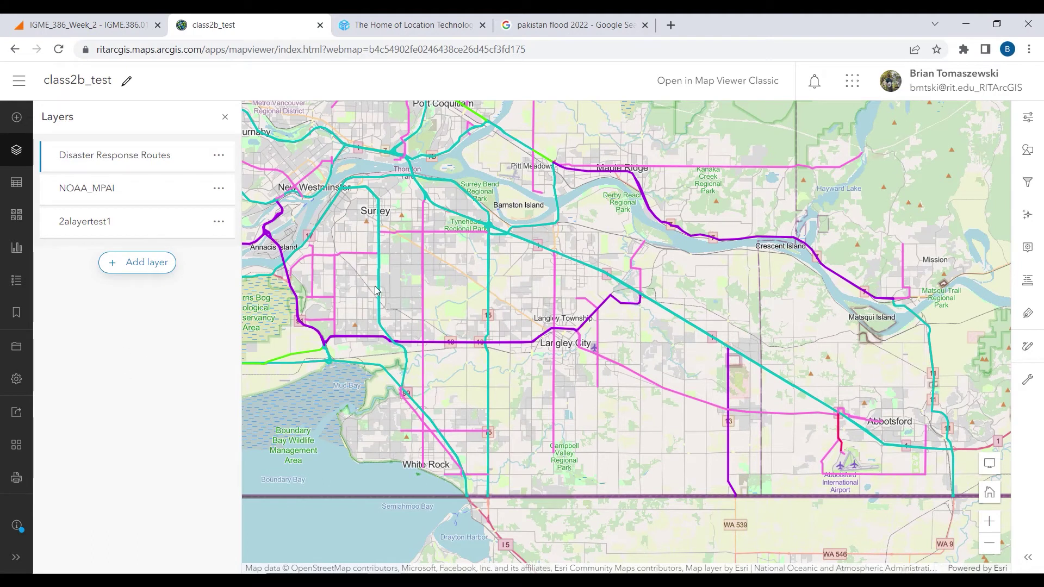
Step: Copy the class2b_test web map's address and load it in Firefox to view the publicly shared map without signing in
left_click(546, 53)
key("ctrl+c")
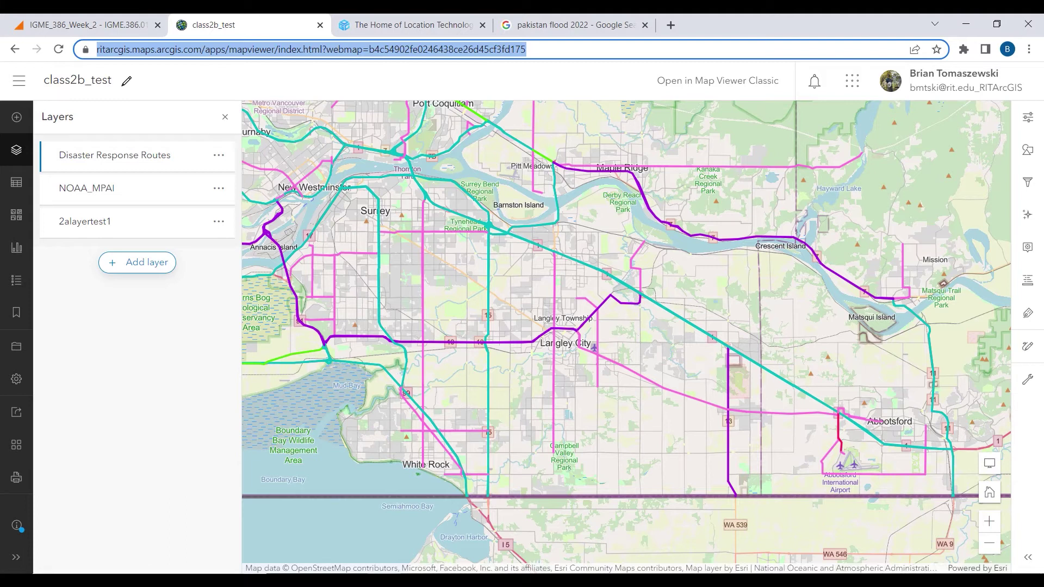
key("super")
type("fir")
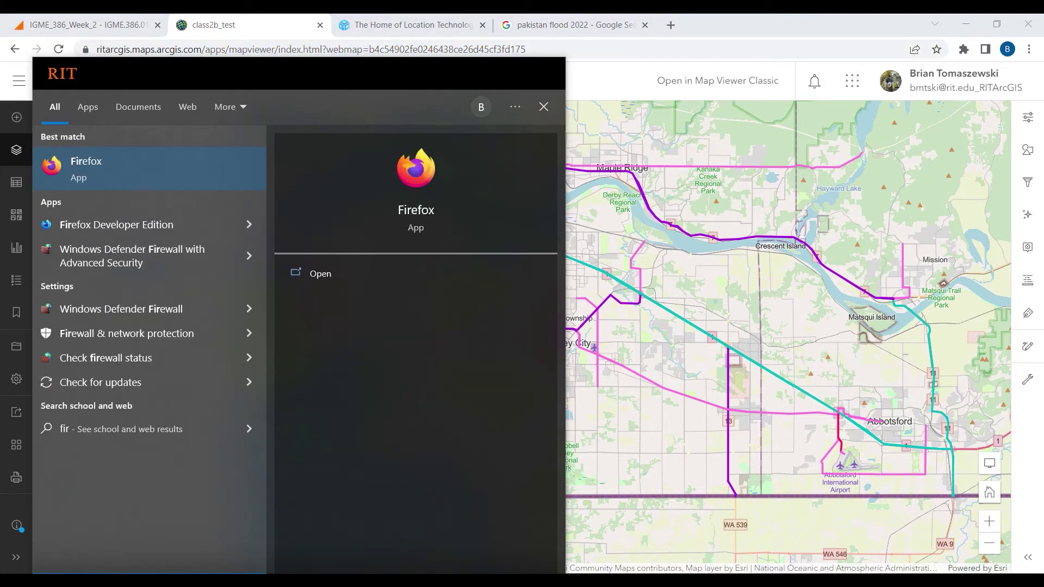
left_click(158, 172)
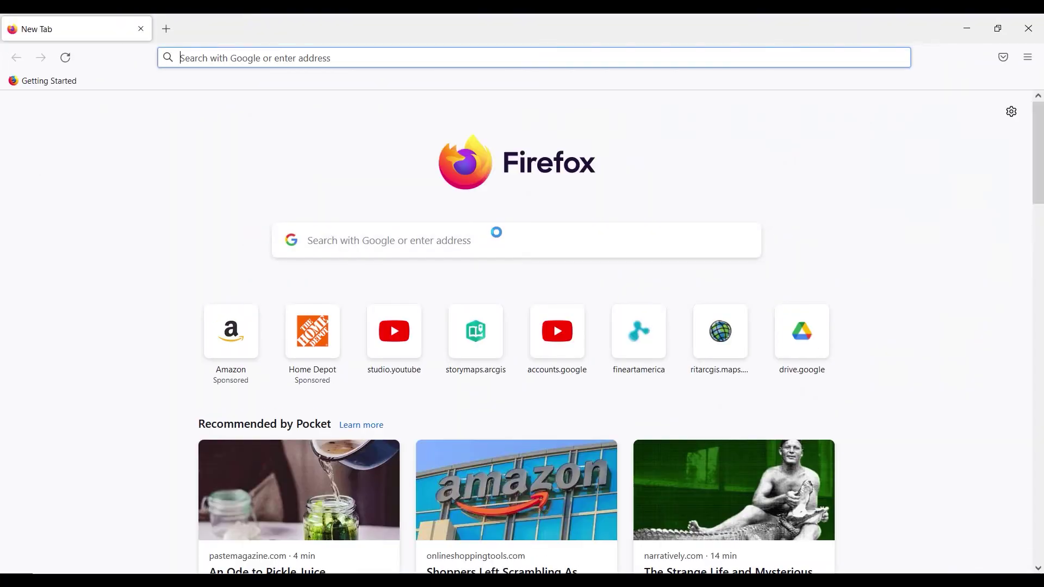
key("ctrl+v")
key("Return")
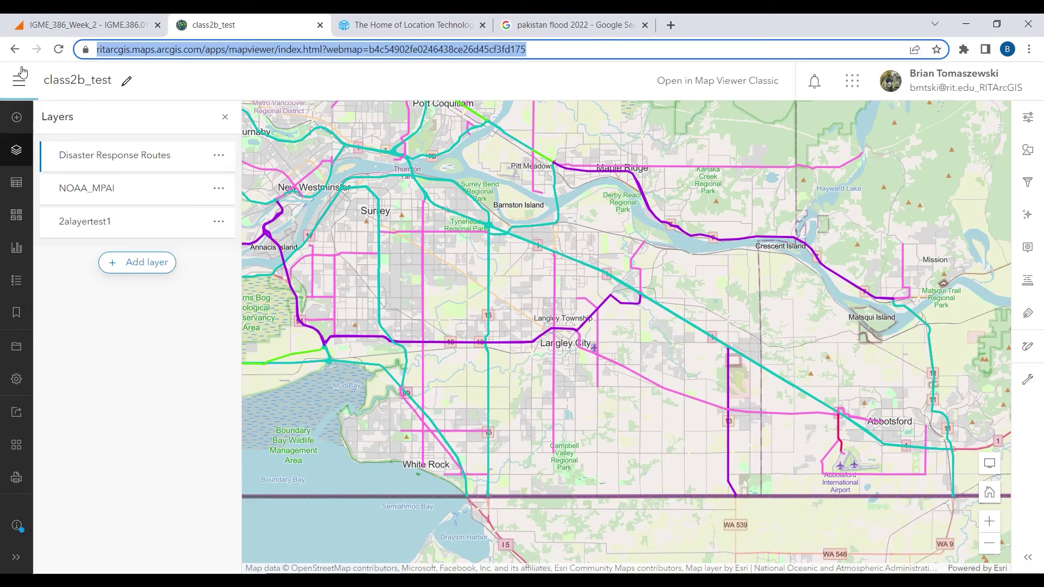
Step: Return to the class2b_test item page and restrict the map's sharing level to Owner
left_click(15, 49)
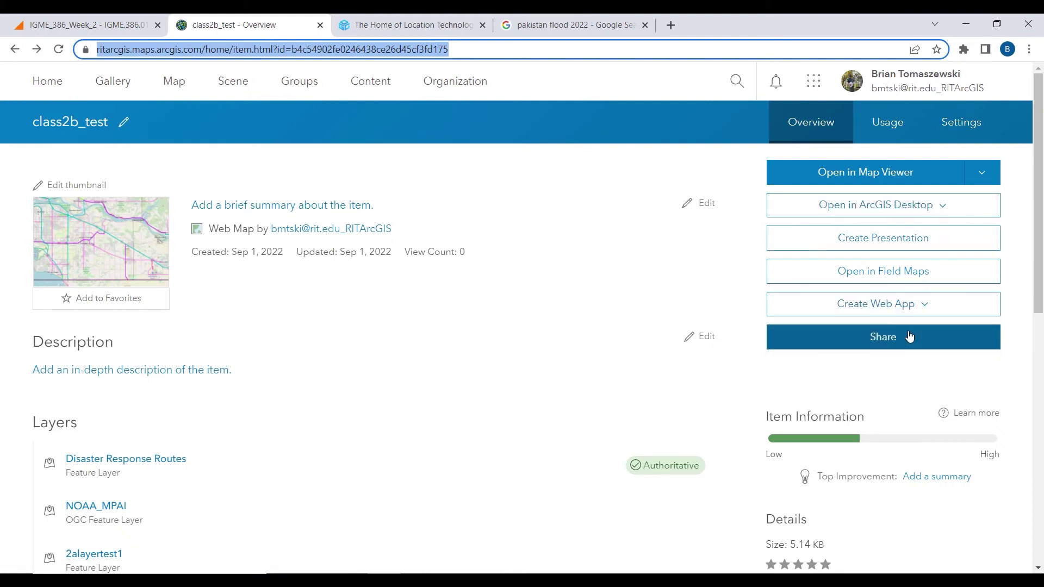
left_click(908, 337)
left_click(444, 236)
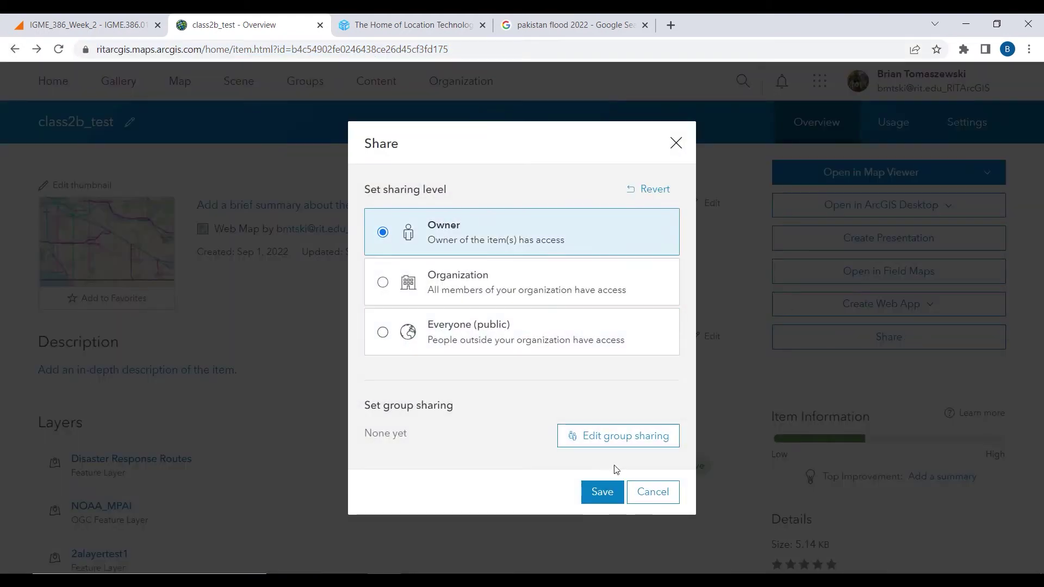
left_click(609, 492)
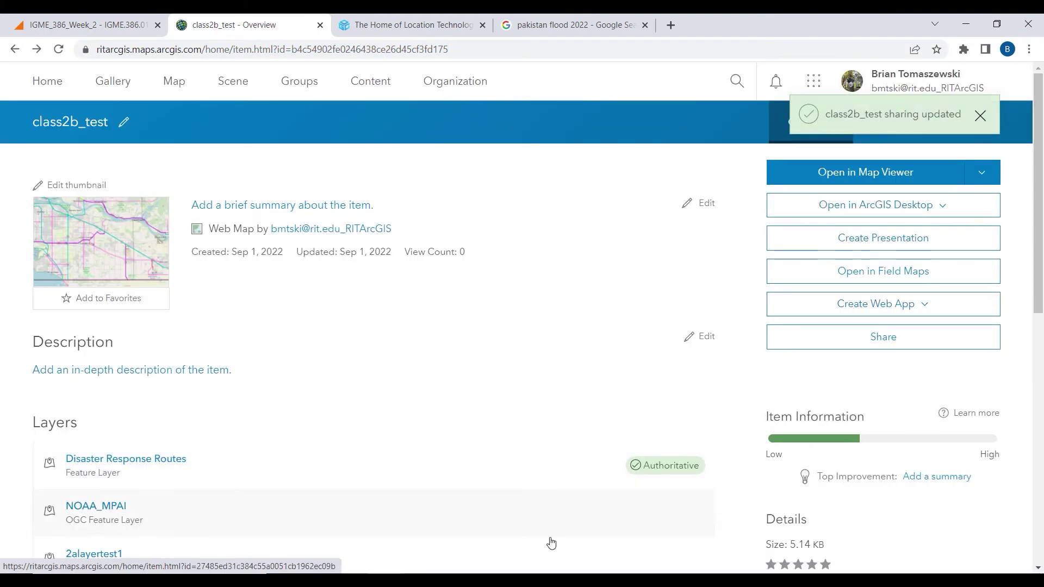
Step: Switch to Firefox, reload the class2b_test map to check its access without signing in, and close Firefox
key("alt+Tab")
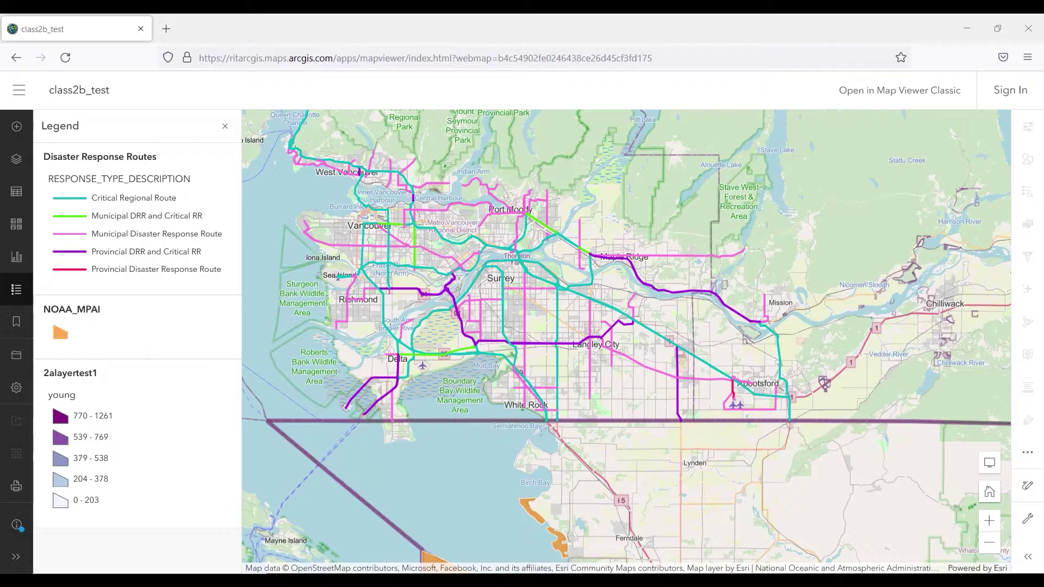
left_click(65, 58)
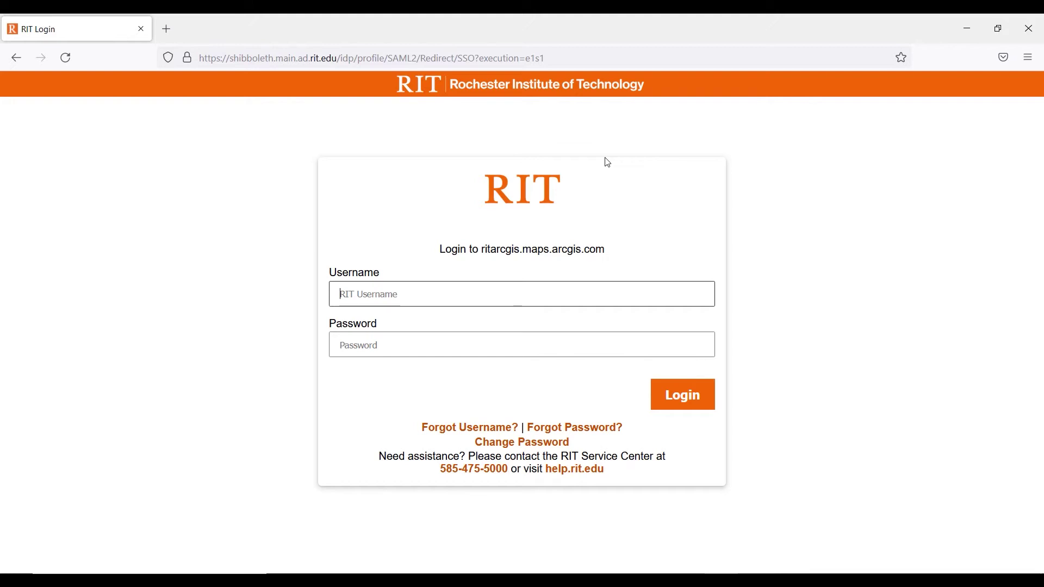
left_click(1028, 28)
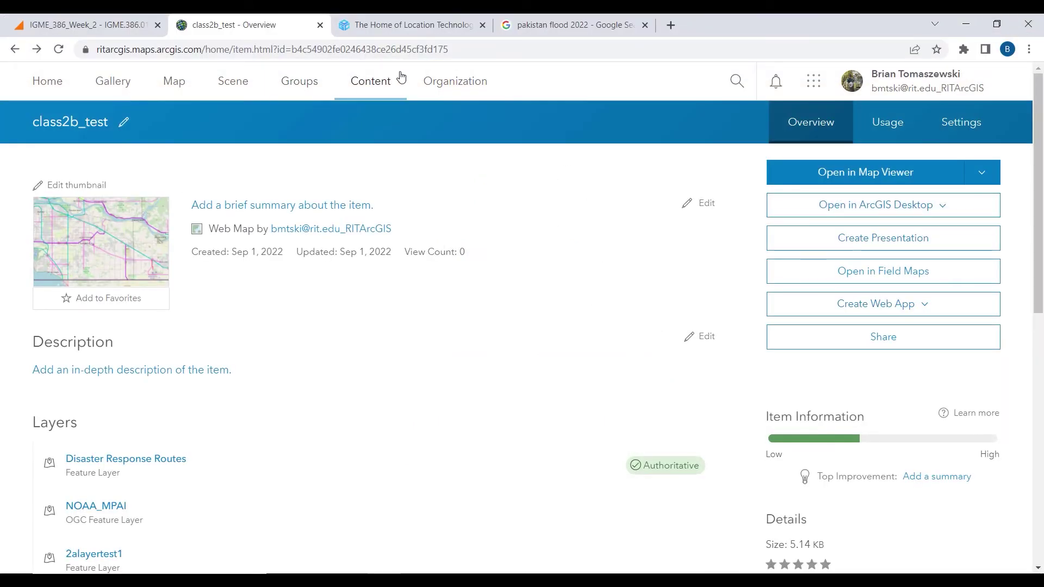
Step: Browse the item list in My Content and view the contents of the ArcGIS Online Samples folder
left_click(372, 81)
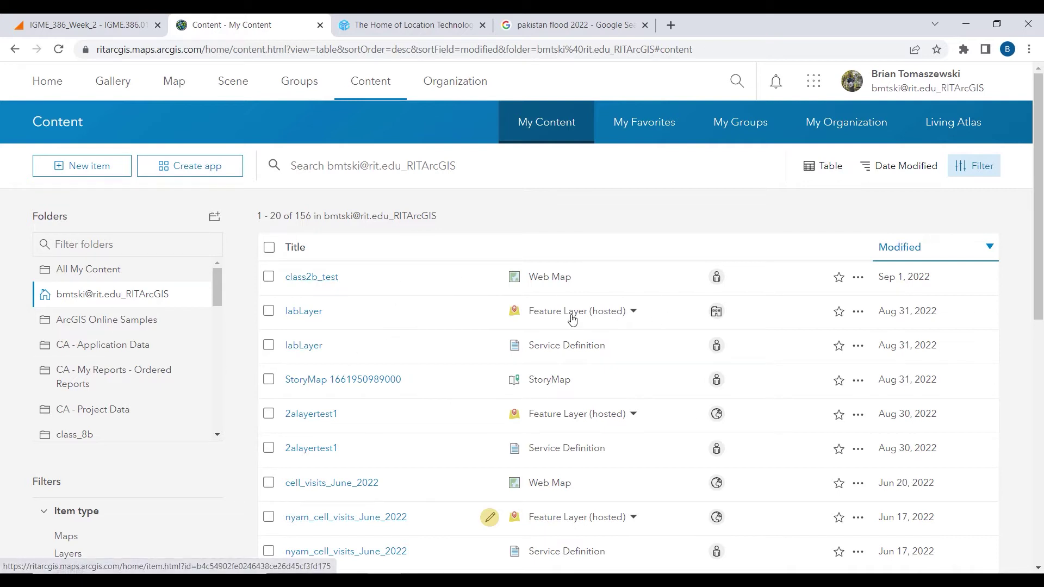
scroll(459, 313, "down", 6)
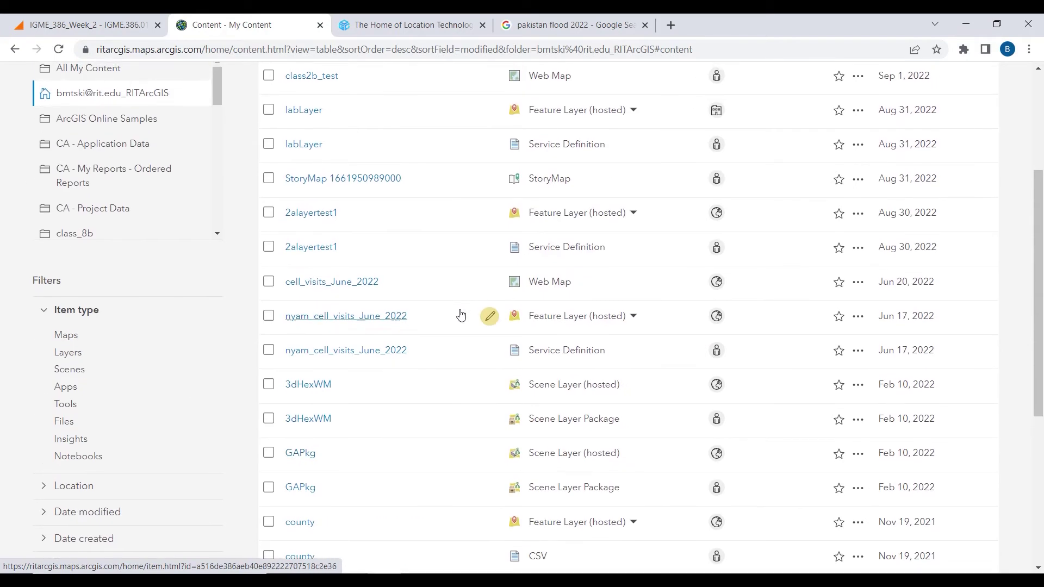
scroll(459, 315, "up", 3)
left_click(74, 259)
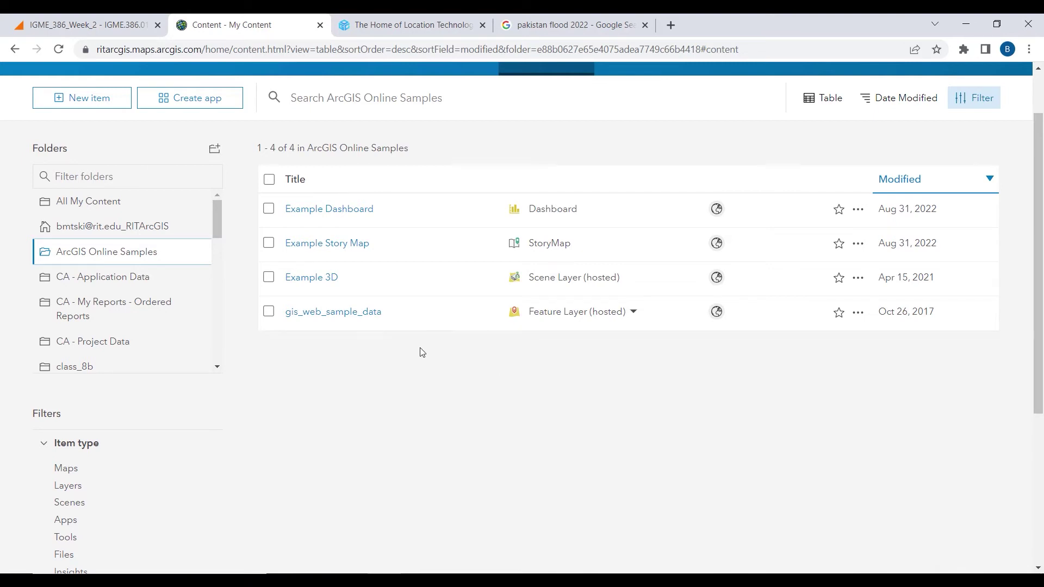
scroll(421, 353, "up", 2)
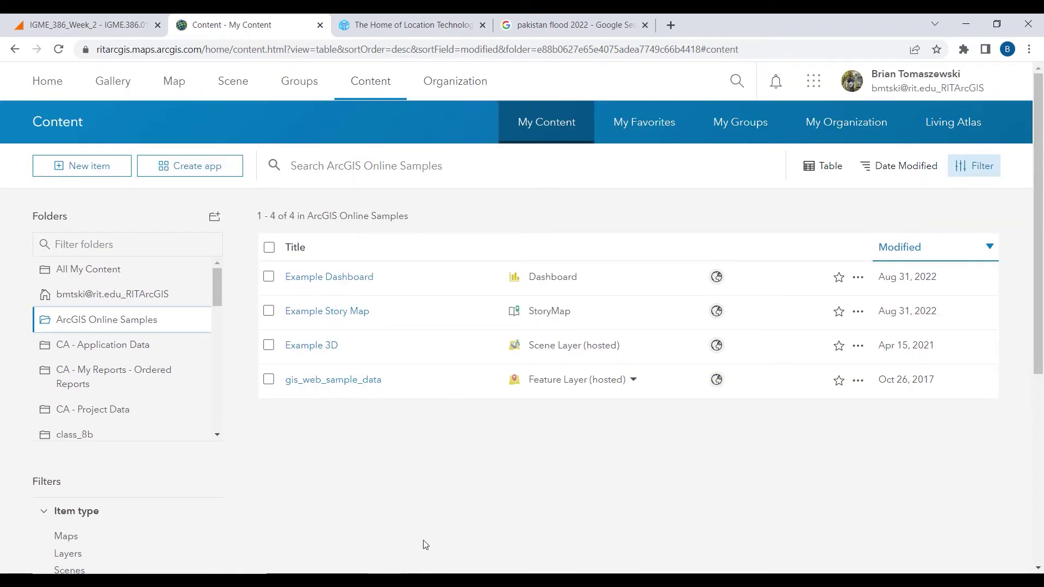
Step: Switch to the IGME_386_week_2.pptx presentation in PowerPoint and show slide 15, ArcGIS Online - Content
key("alt+Tab")
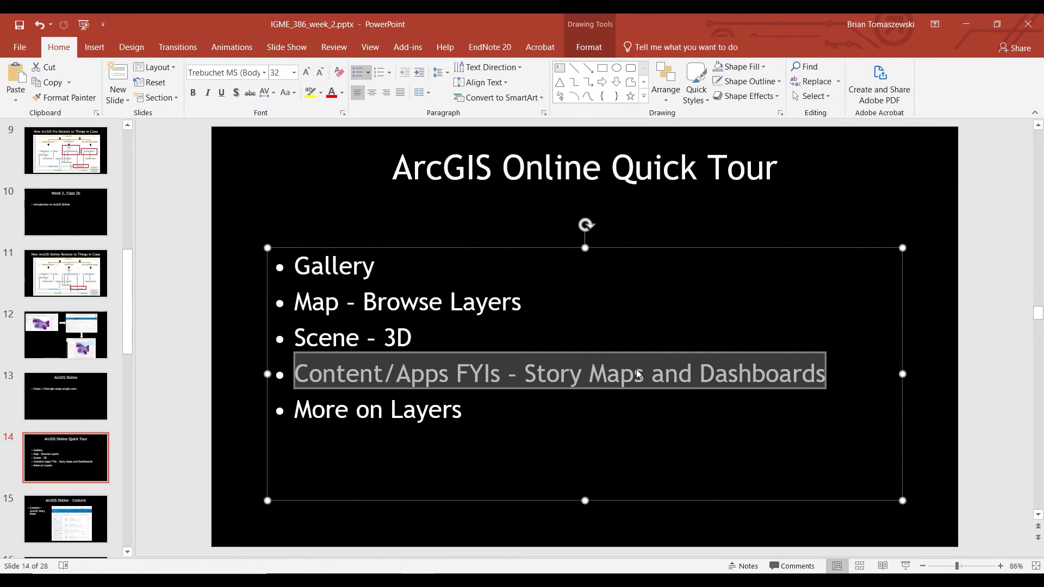
left_click(620, 374)
left_click(68, 517)
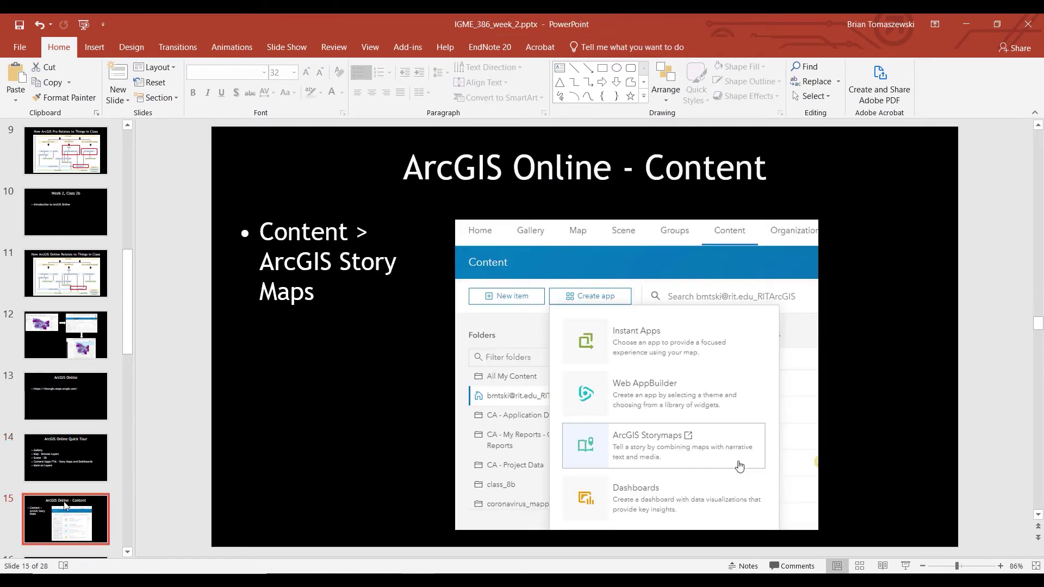